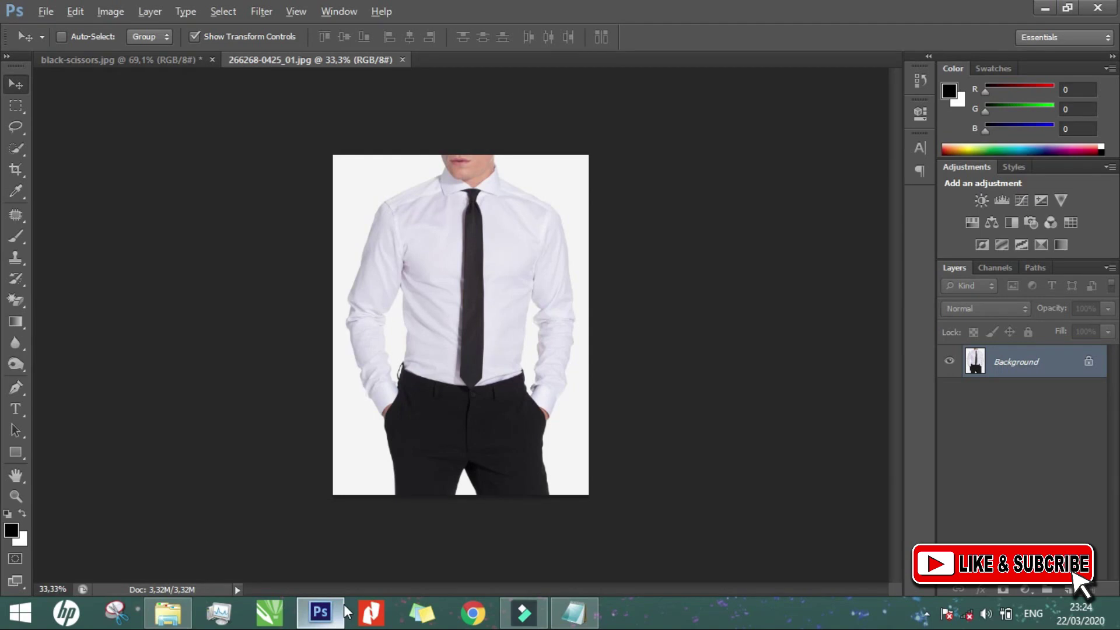
- Erase the white background around the scissors in black-scissors.jpg with the Magic Eraser Tool
left_click(166, 59)
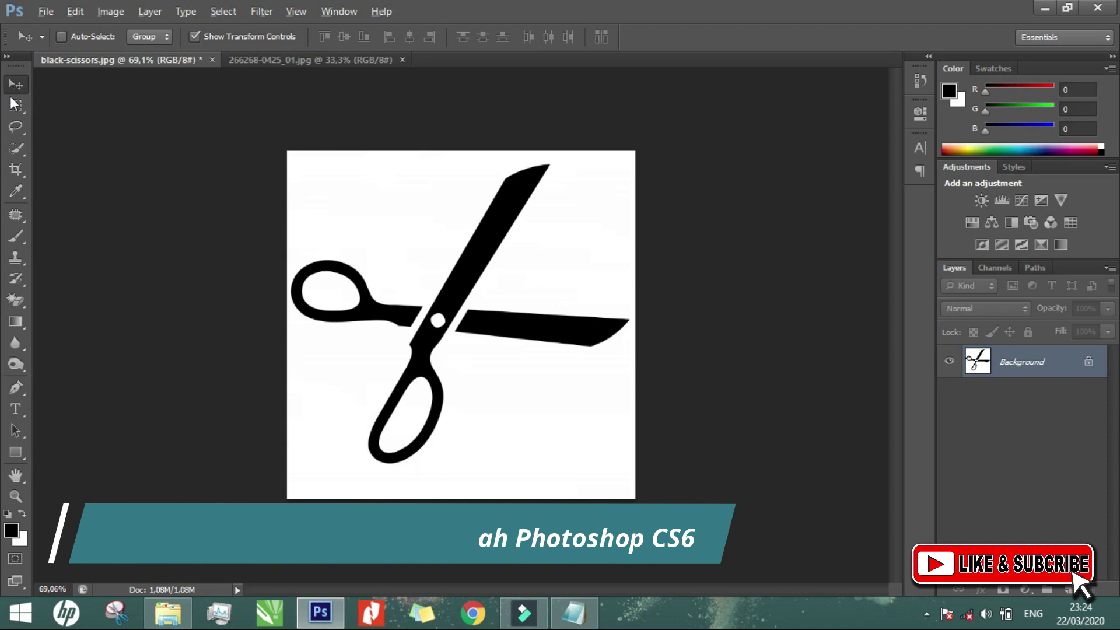
left_click(14, 301)
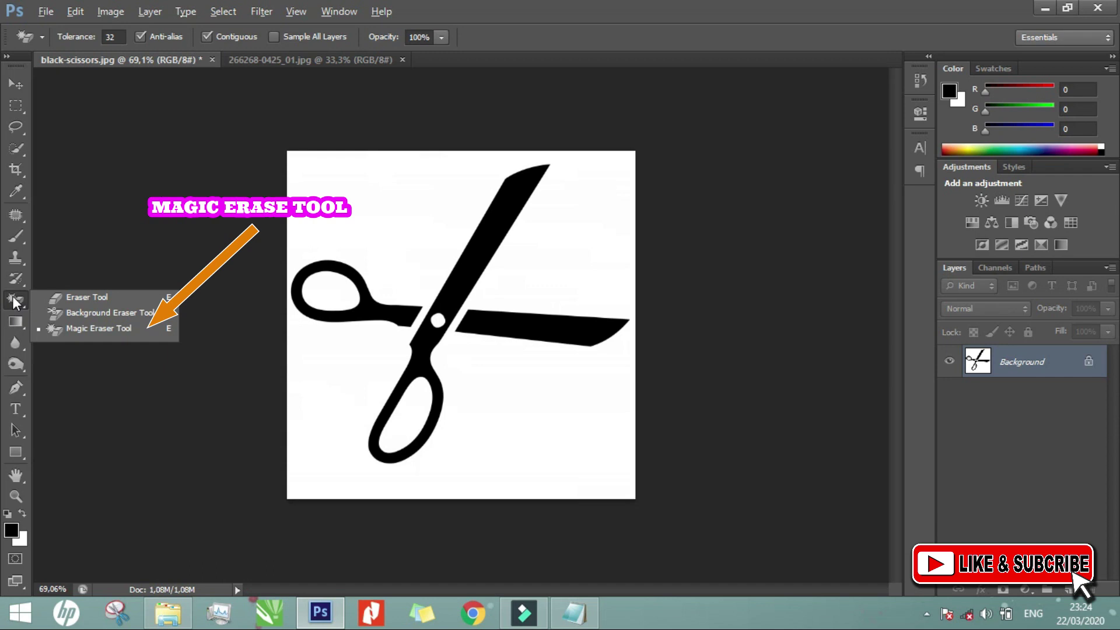
left_click(128, 328)
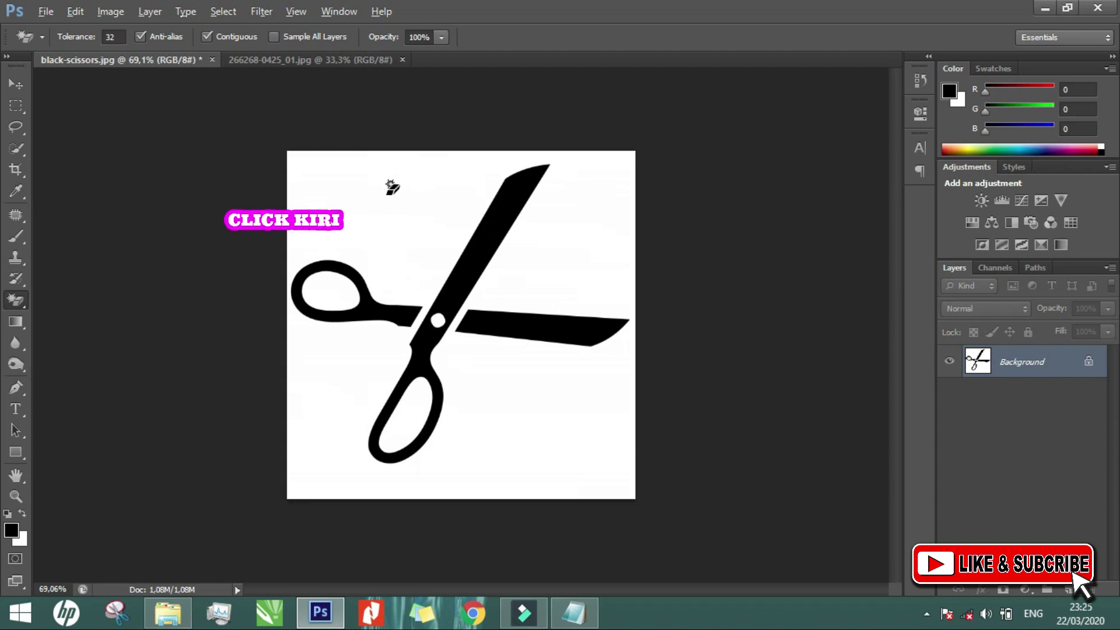
left_click(391, 186)
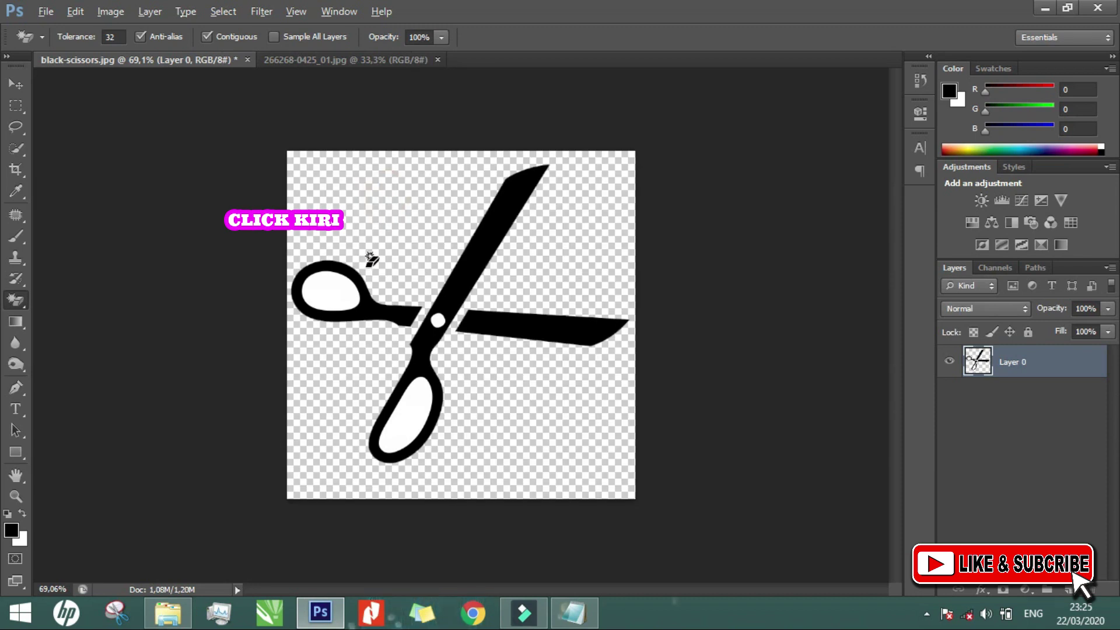
- Erase the remaining white areas inside both handle loops and the pivot hole, and check the cut-out edges up close
left_click(327, 296)
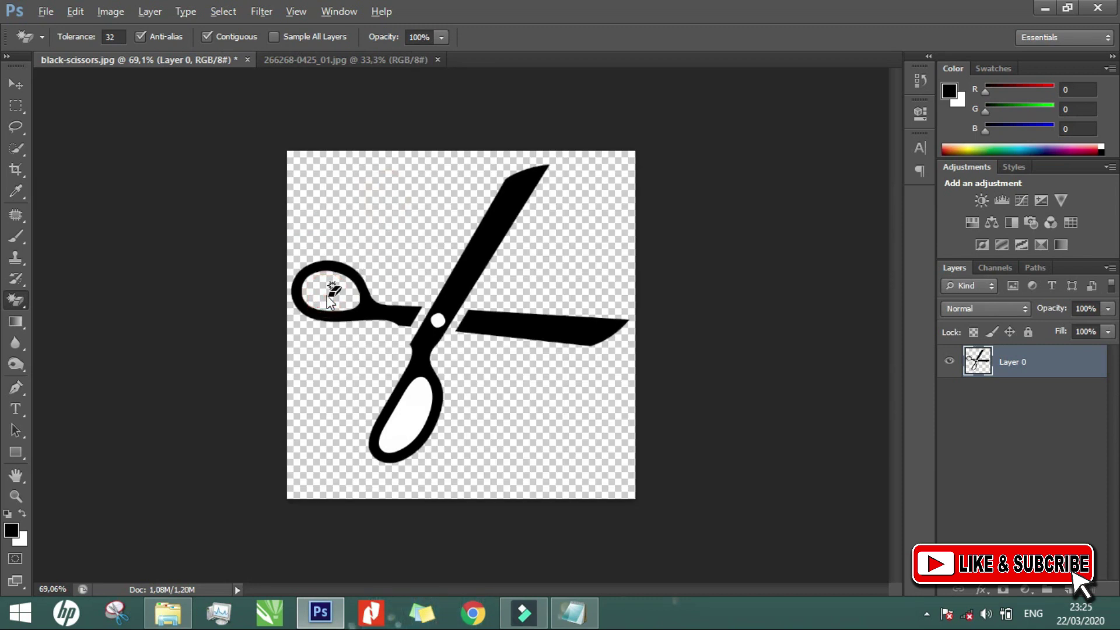
left_click(409, 400)
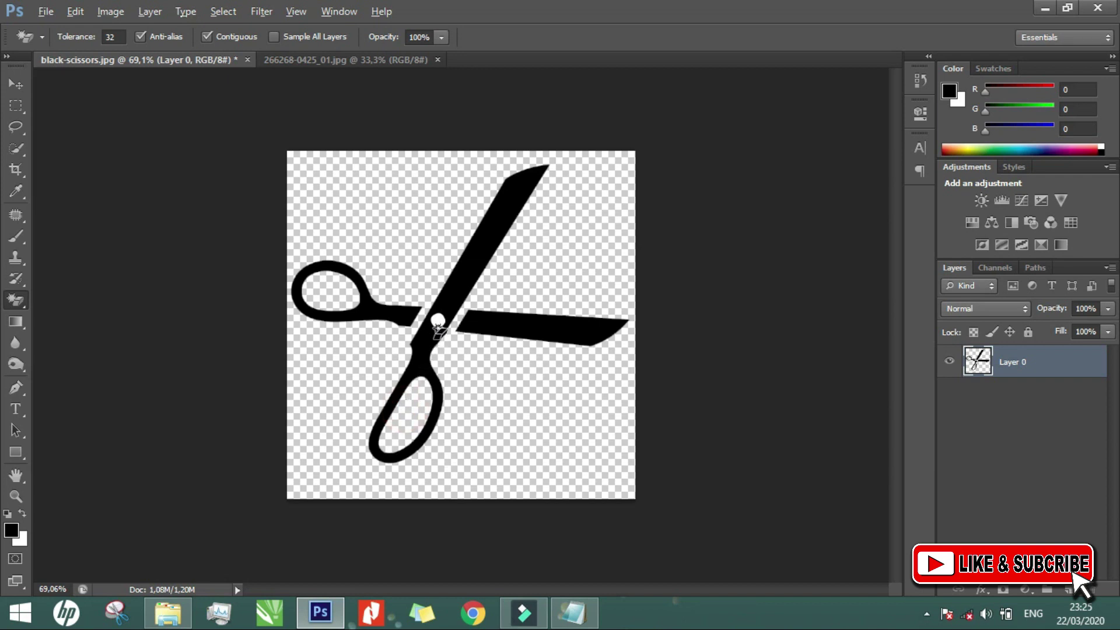
left_click(438, 321)
left_click(17, 87)
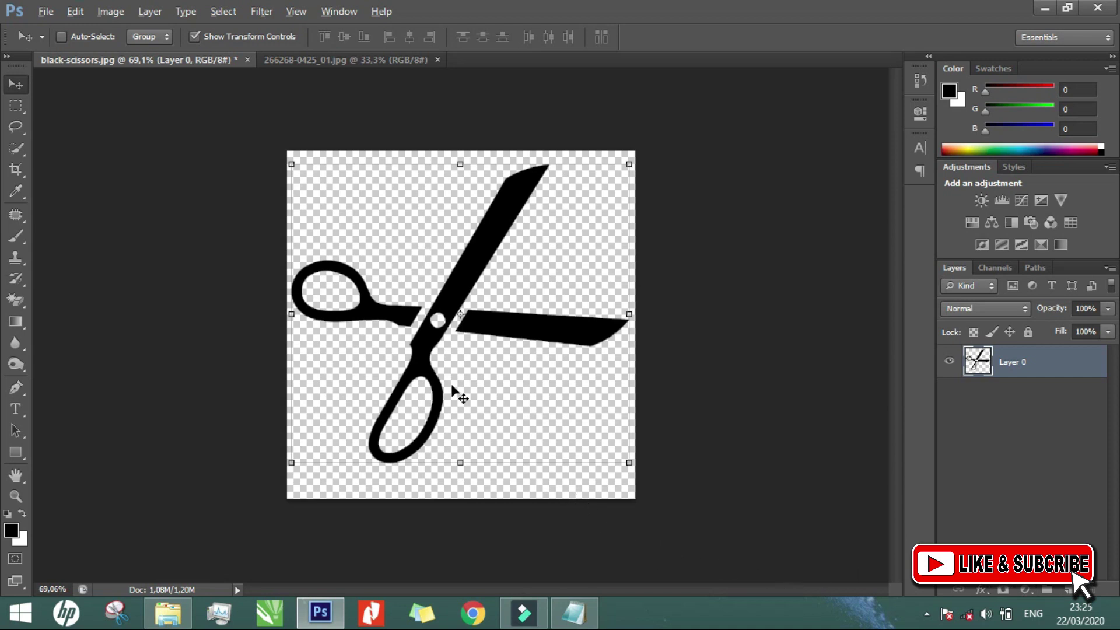
scroll(430, 372, "up", 3)
scroll(430, 373, "up", 5)
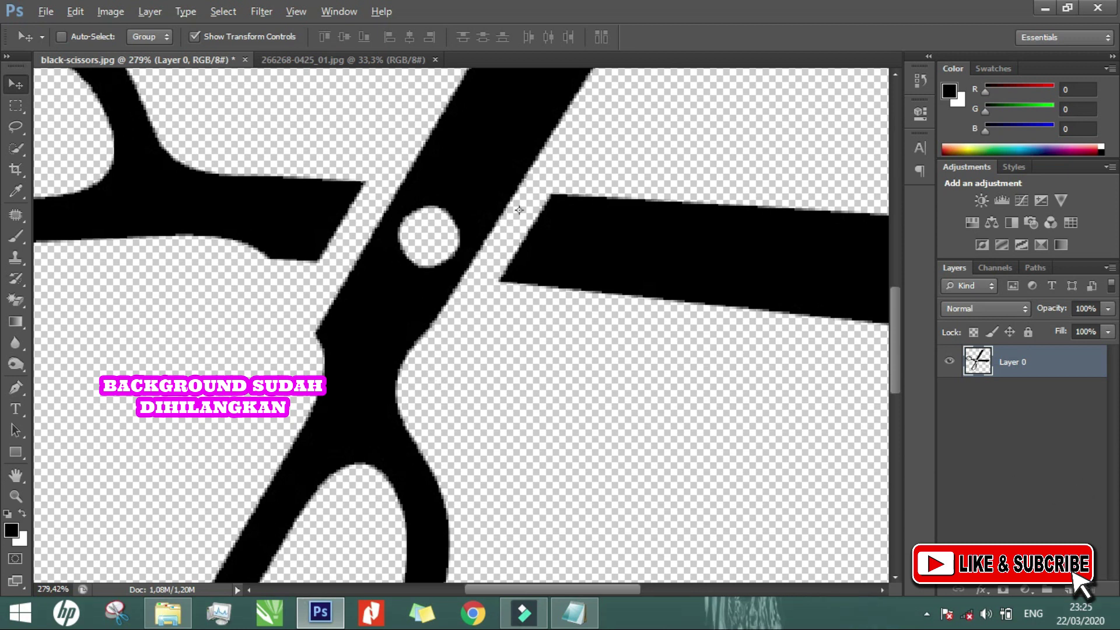
scroll(480, 300, "down", 5)
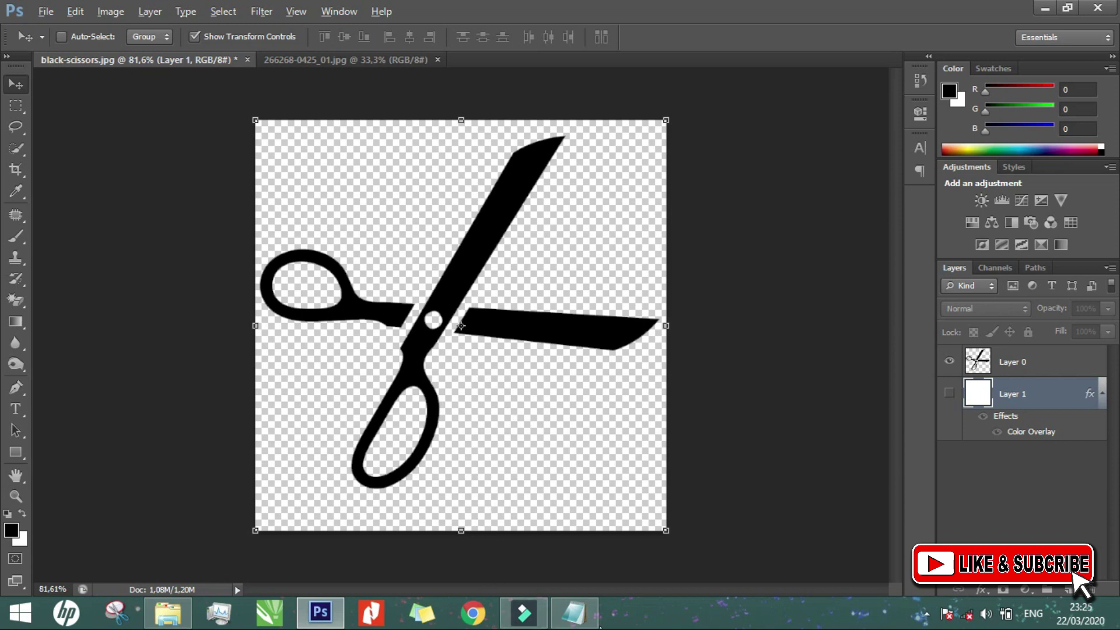
- Switch to the Notepad notes, highlight the line '2. MENGGUNAKAN "PAN TOOL"', and return to Photoshop
left_click(574, 613)
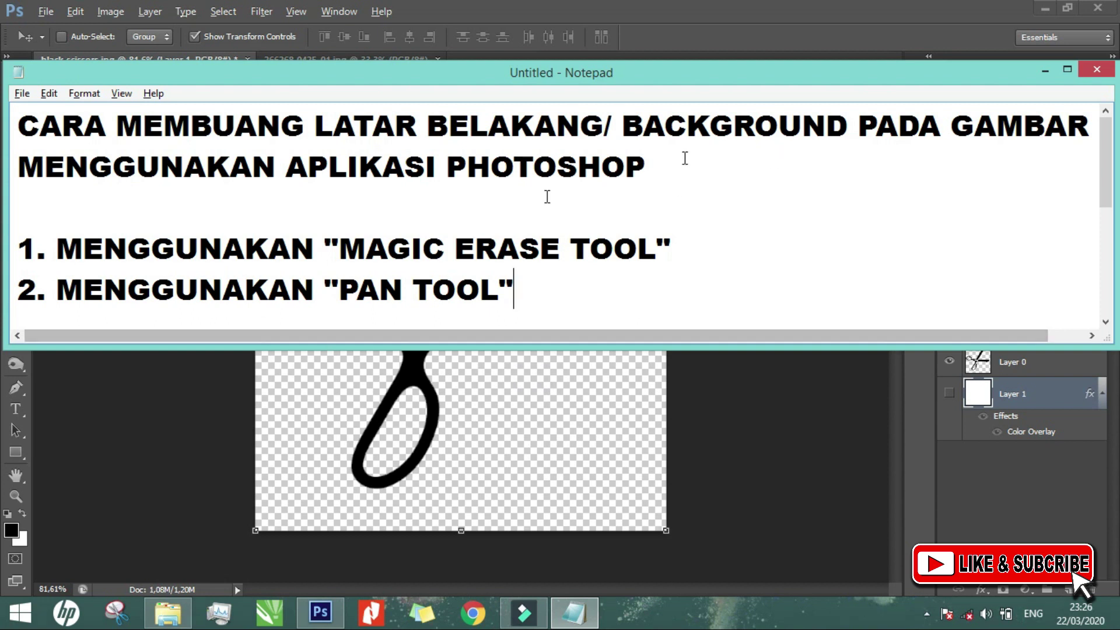
left_click_drag(19, 296, 539, 296)
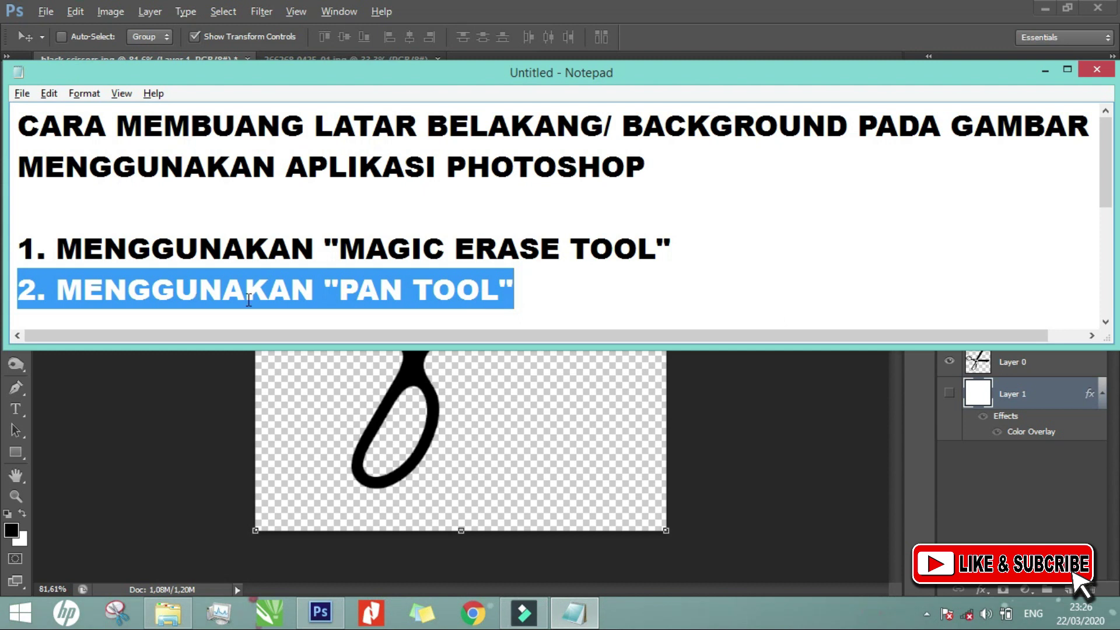
left_click(567, 433)
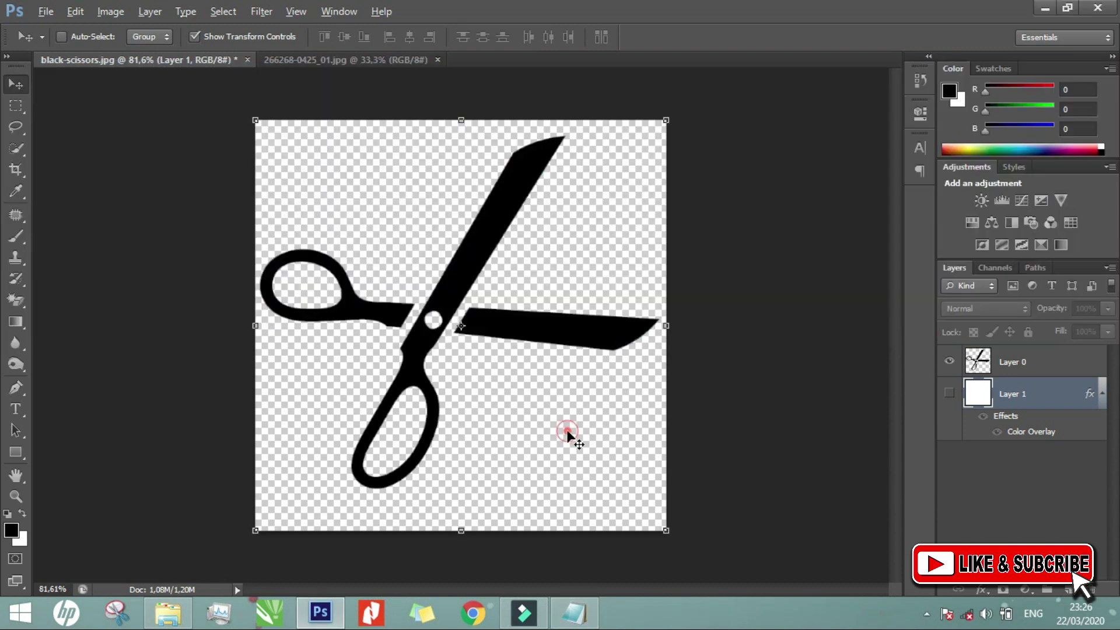
- Undo the added layer and the background erasing back to the original locked Background of the scissors image
key("ctrl+alt+z")
key("ctrl+alt+z")
key("ctrl+alt+z")
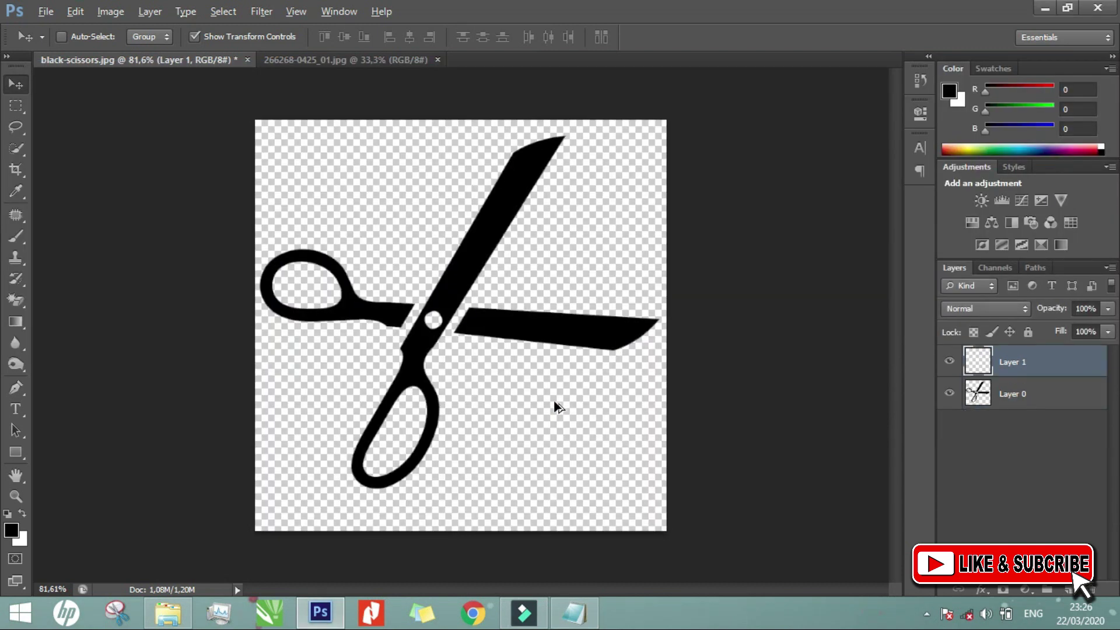
key("ctrl+alt+z")
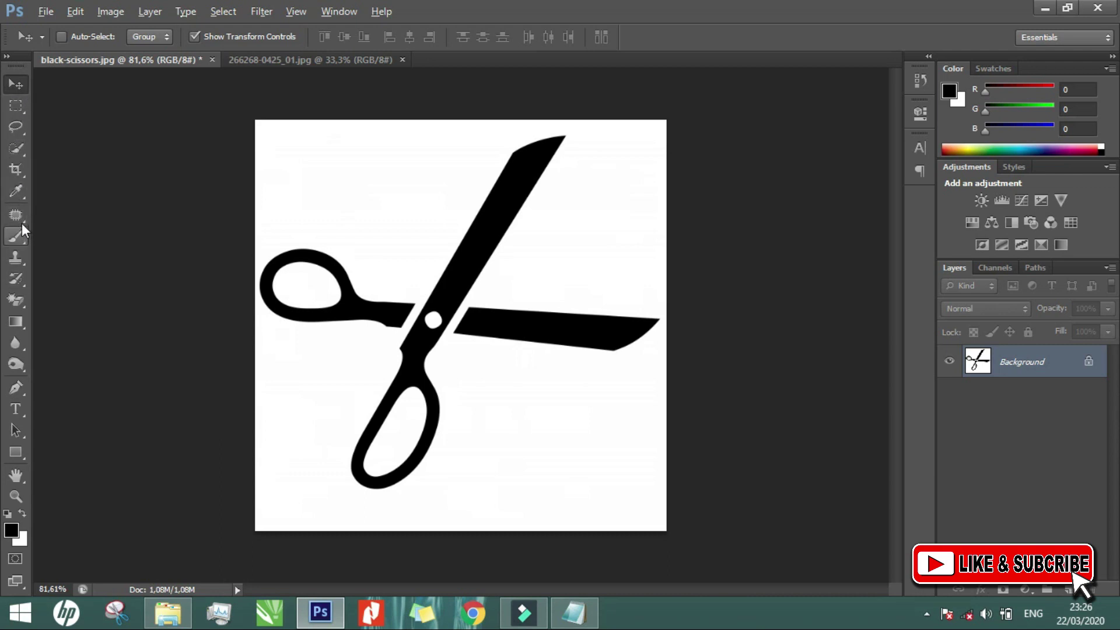
- Start a Pen Tool path on the left handle loop's outer edge, with a straight segment from its left side to its upper right
left_click(17, 386)
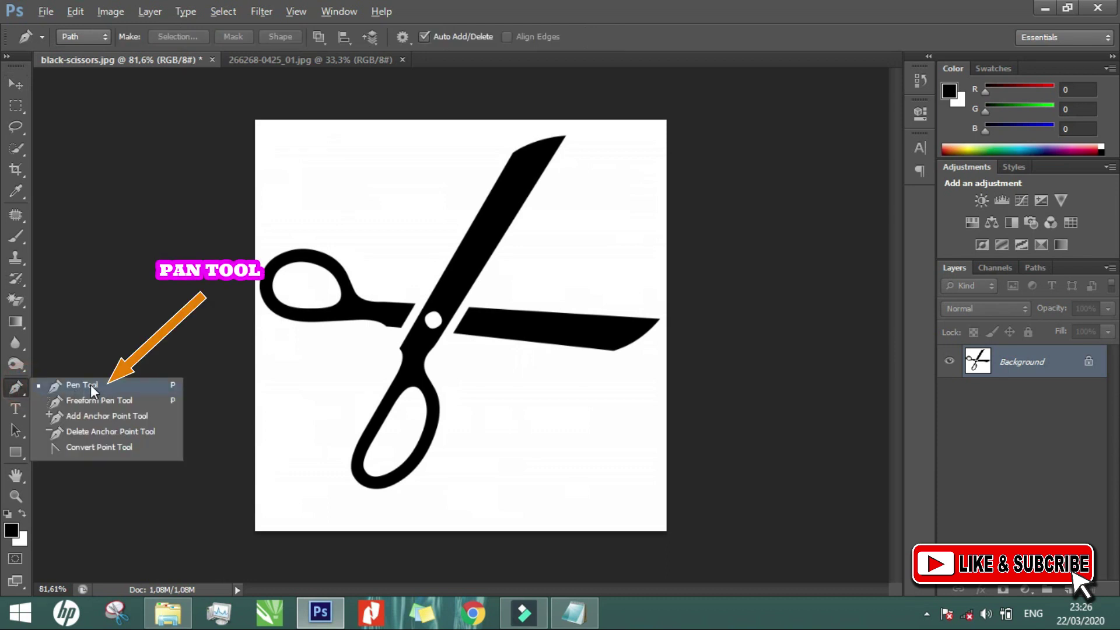
left_click(89, 384)
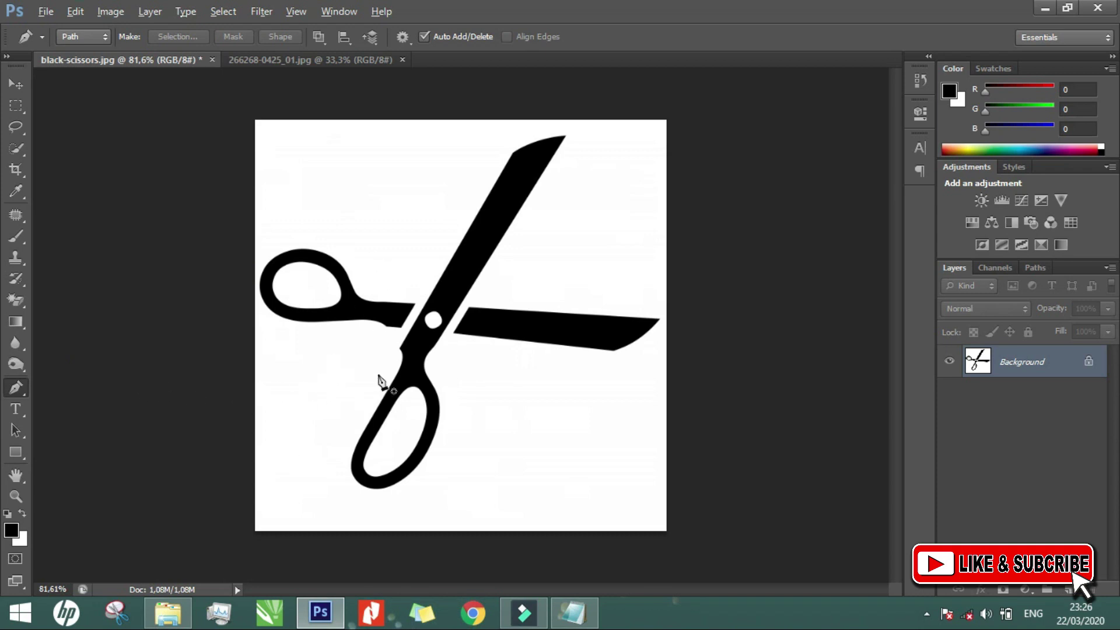
scroll(412, 327, "up", 5)
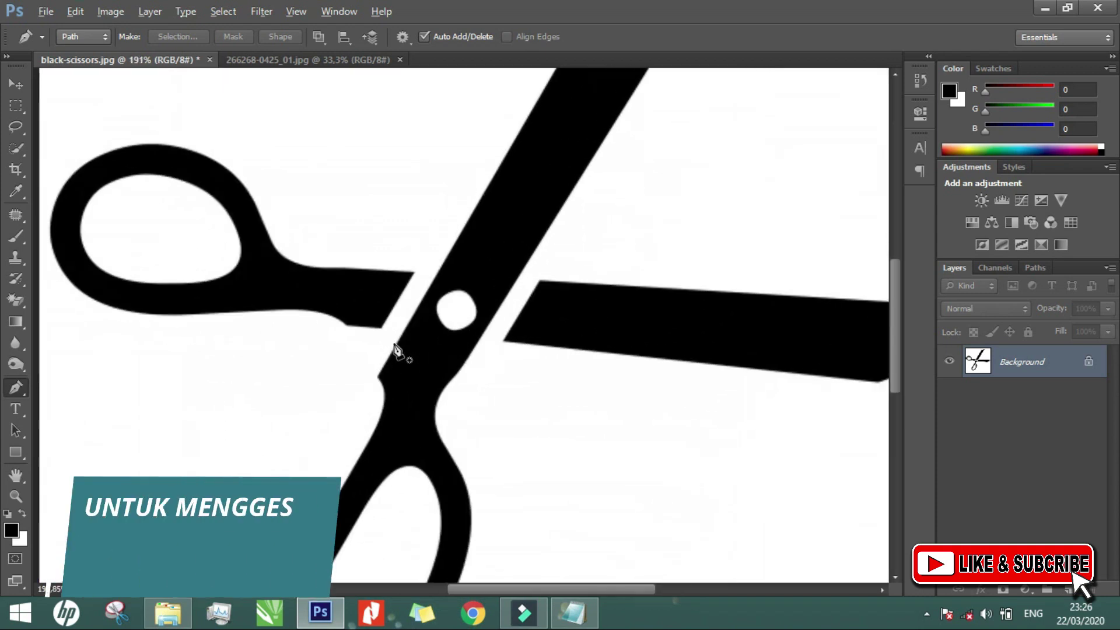
key("space")
left_click_drag(248, 320, 589, 430)
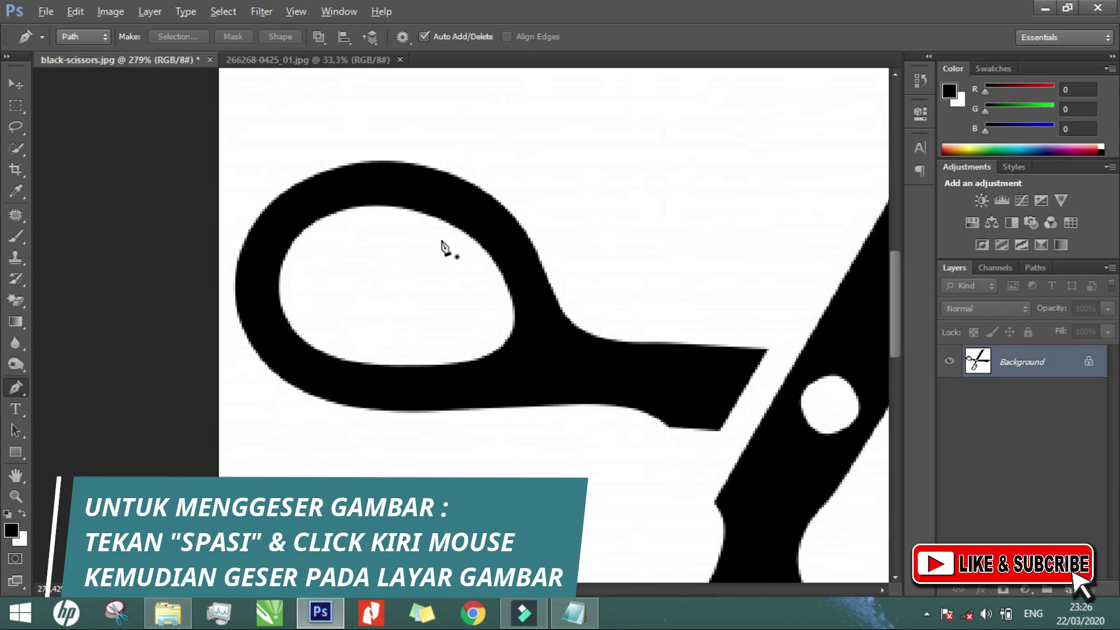
left_click(239, 254)
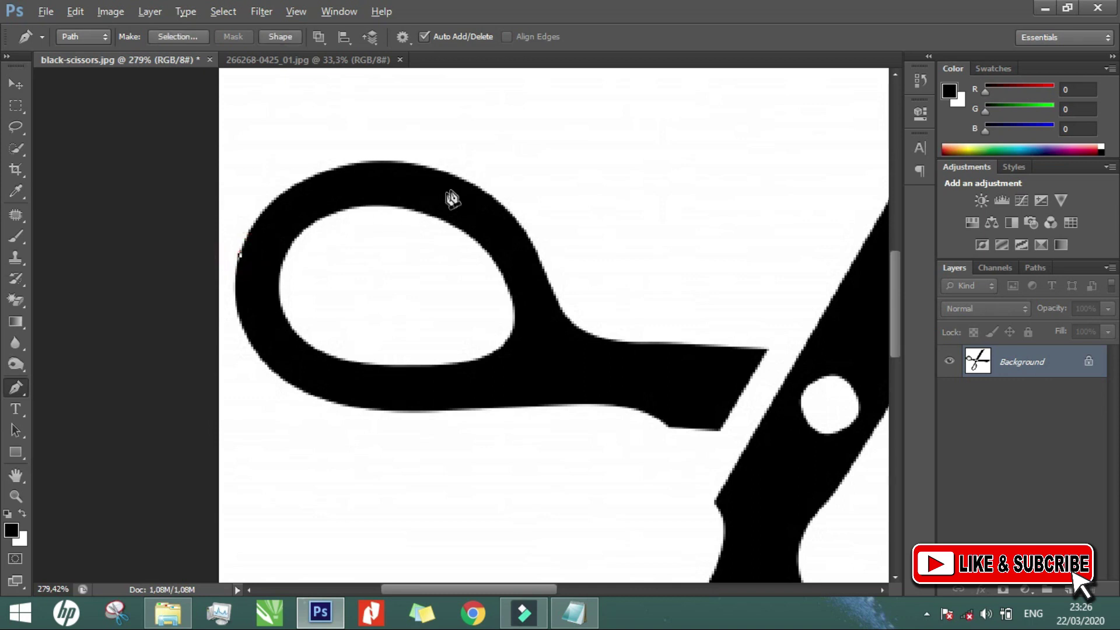
left_click(469, 183)
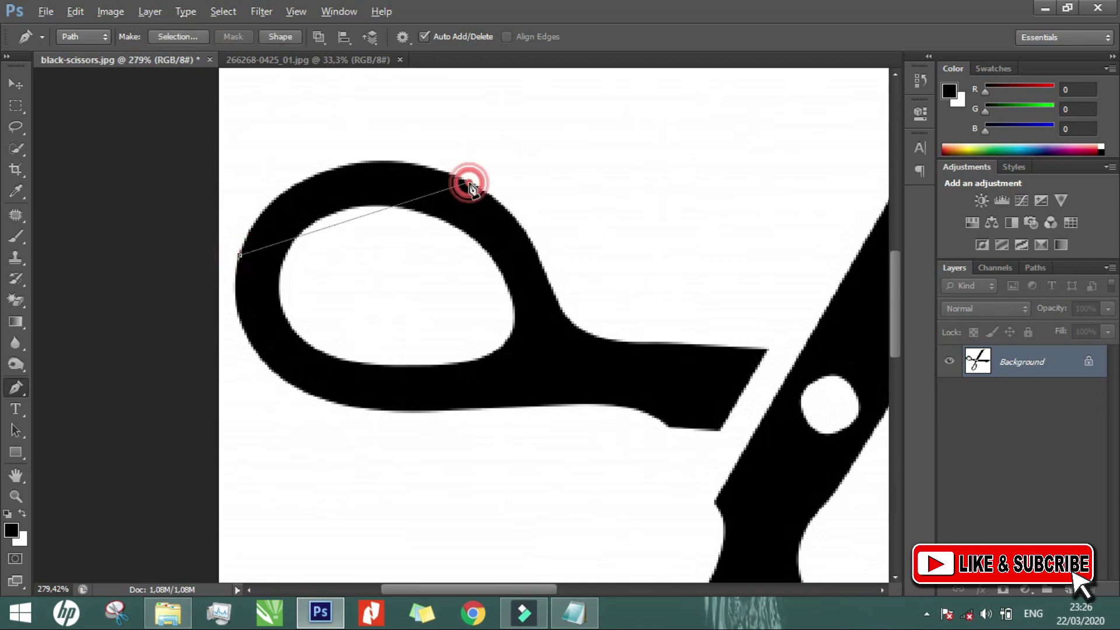
- Add anchor points to the first path segment and fit it to the curved top edge of the handle loop
left_click(346, 223)
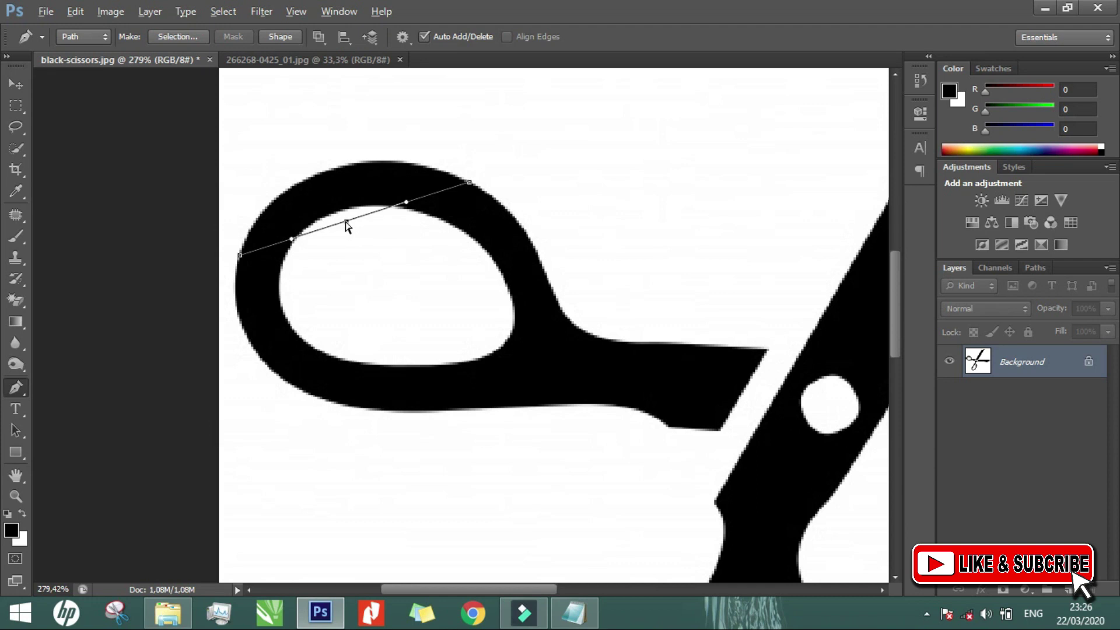
left_click_drag(346, 222, 329, 171)
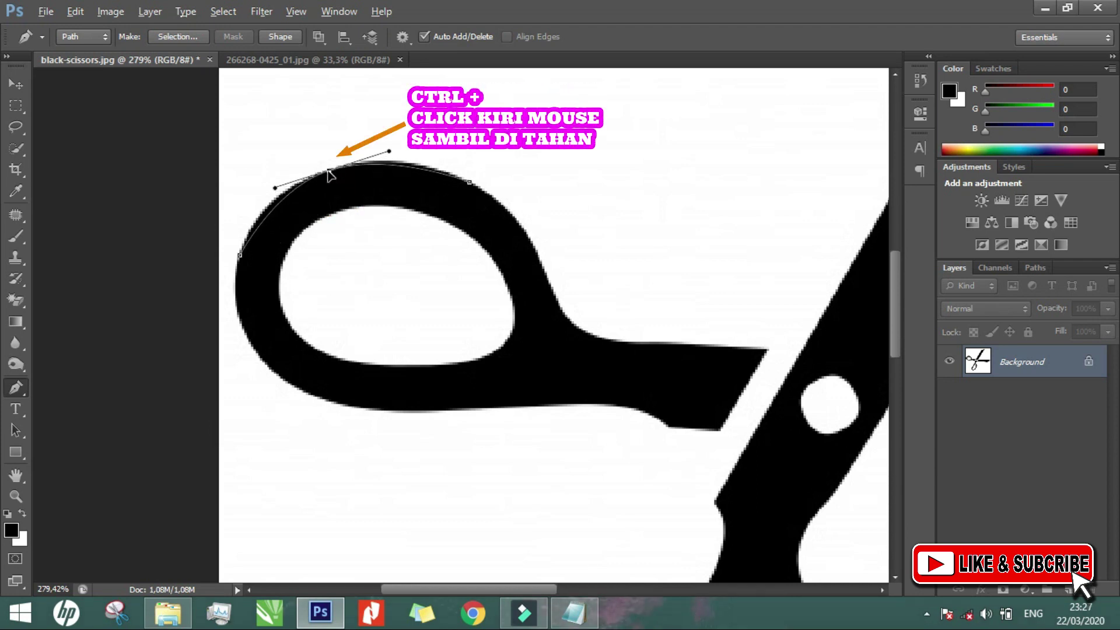
left_click(274, 211)
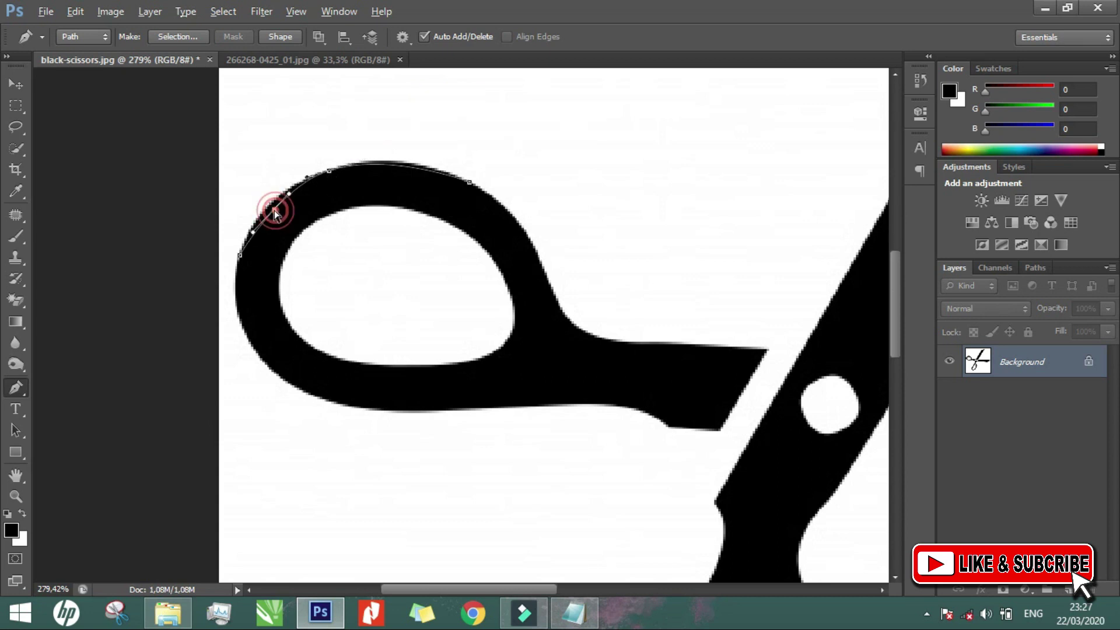
left_click(404, 167)
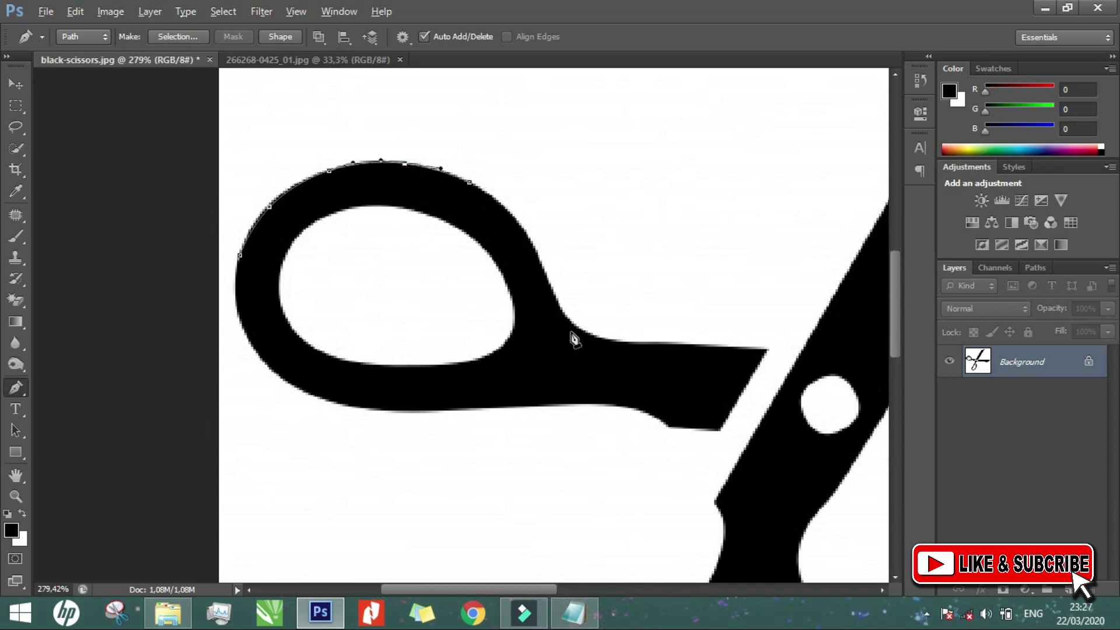
- Extend the path down to the handle's neck, adding and shifting anchor points to follow the loop's outer edge
left_click(560, 310)
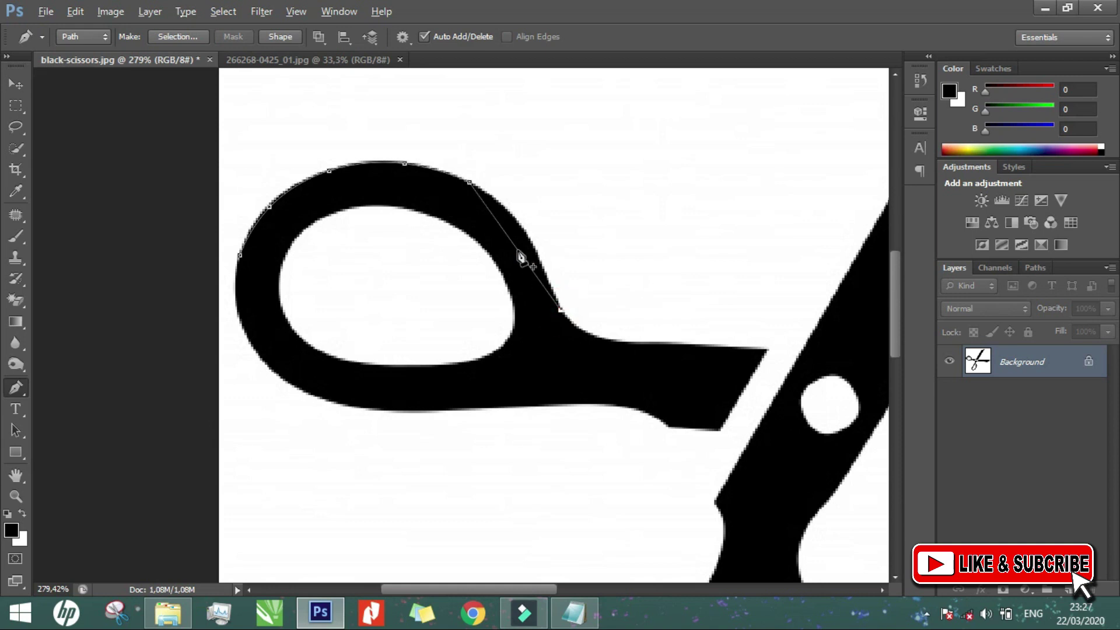
left_click(506, 235)
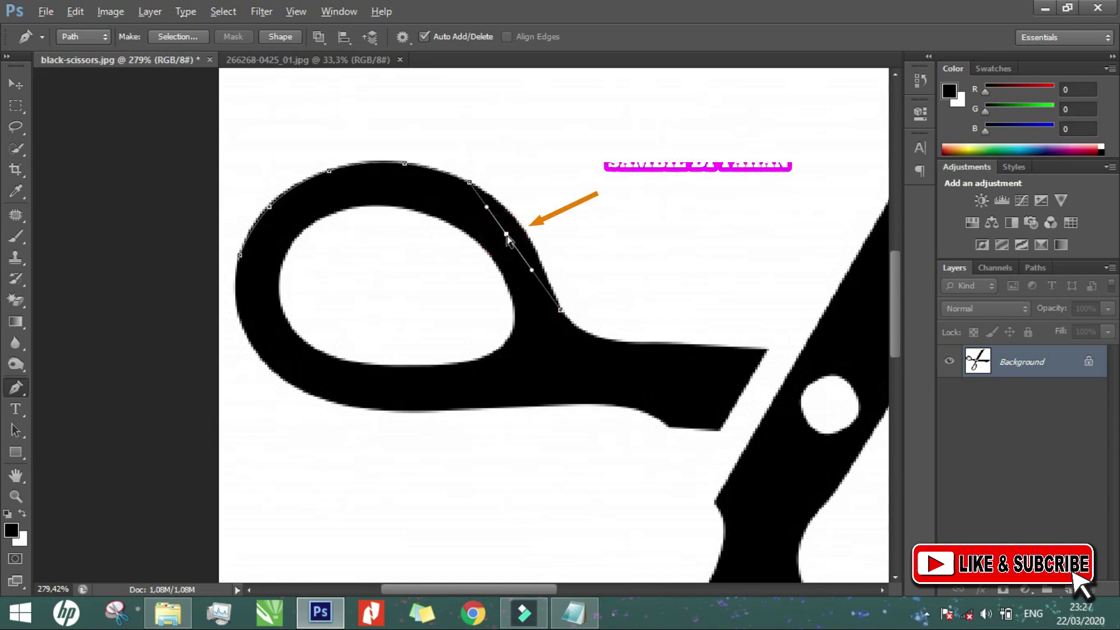
left_click_drag(506, 235, 524, 235)
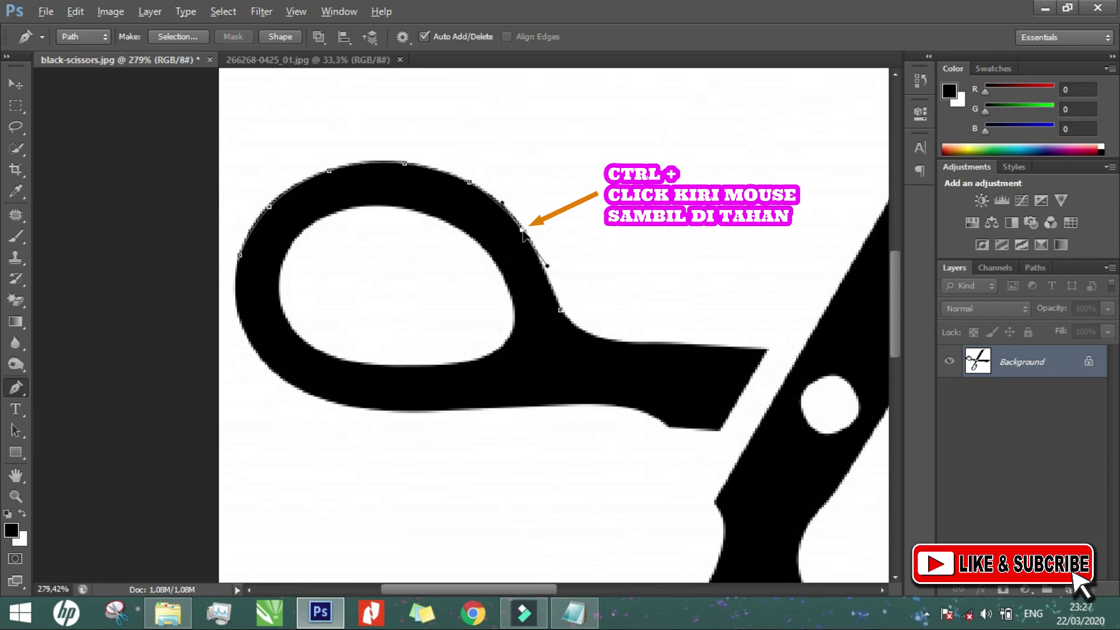
scroll(557, 285, "up", 2)
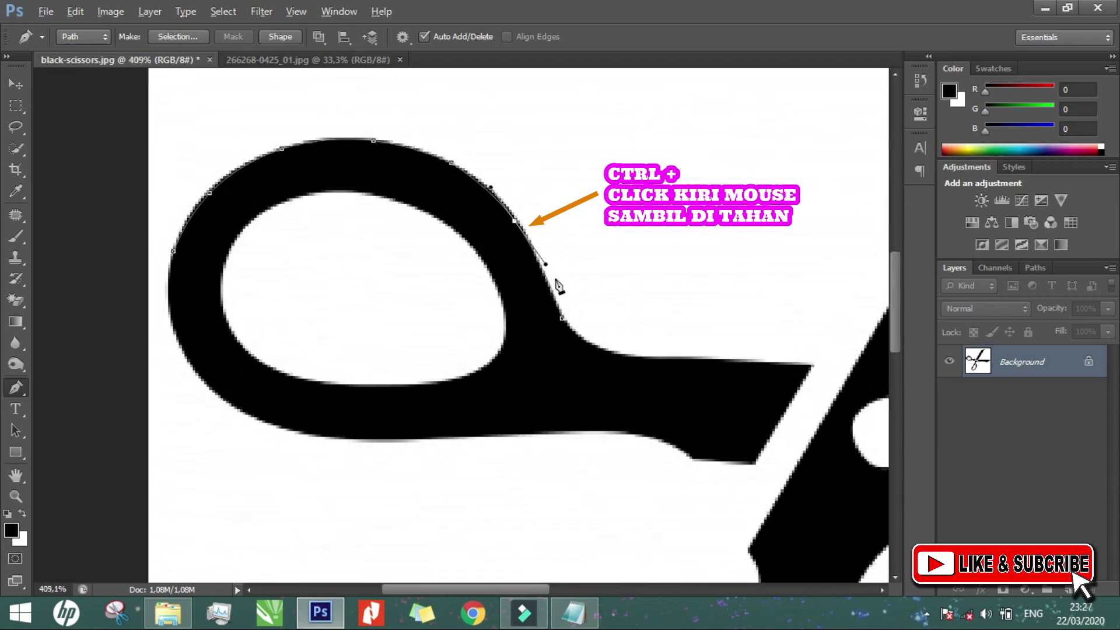
left_click(547, 280, "ctrl")
left_click_drag(547, 280, 543, 282)
- Continue the path along the handle shank's upper edge and around its cut end to the lower corner, curving it with added anchor points
scroll(249, 242, "down", 3)
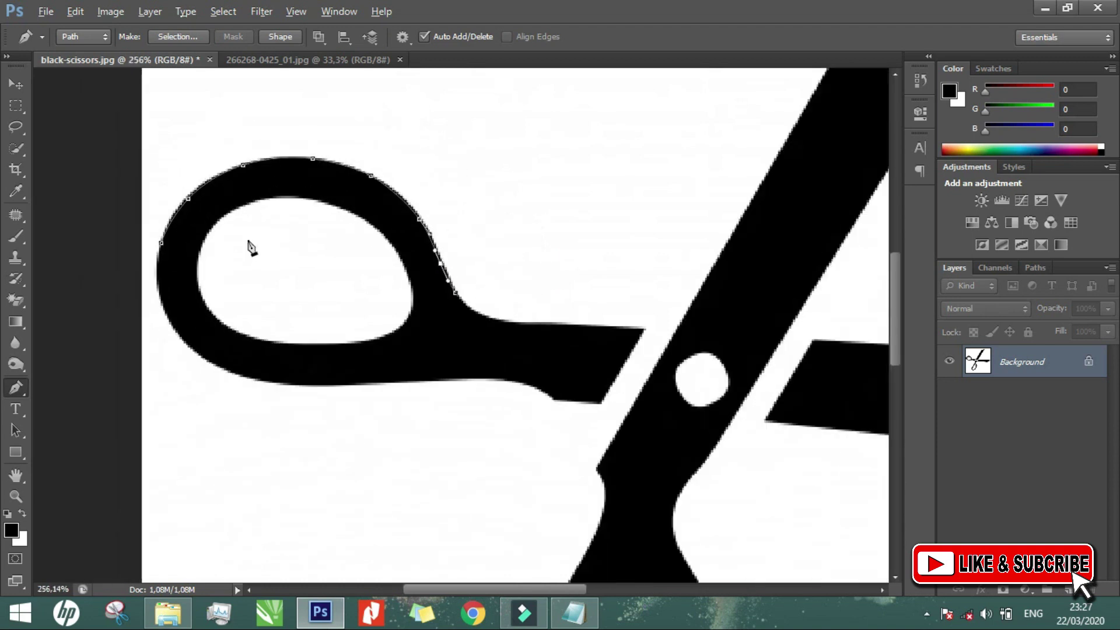
scroll(592, 343, "up", 4)
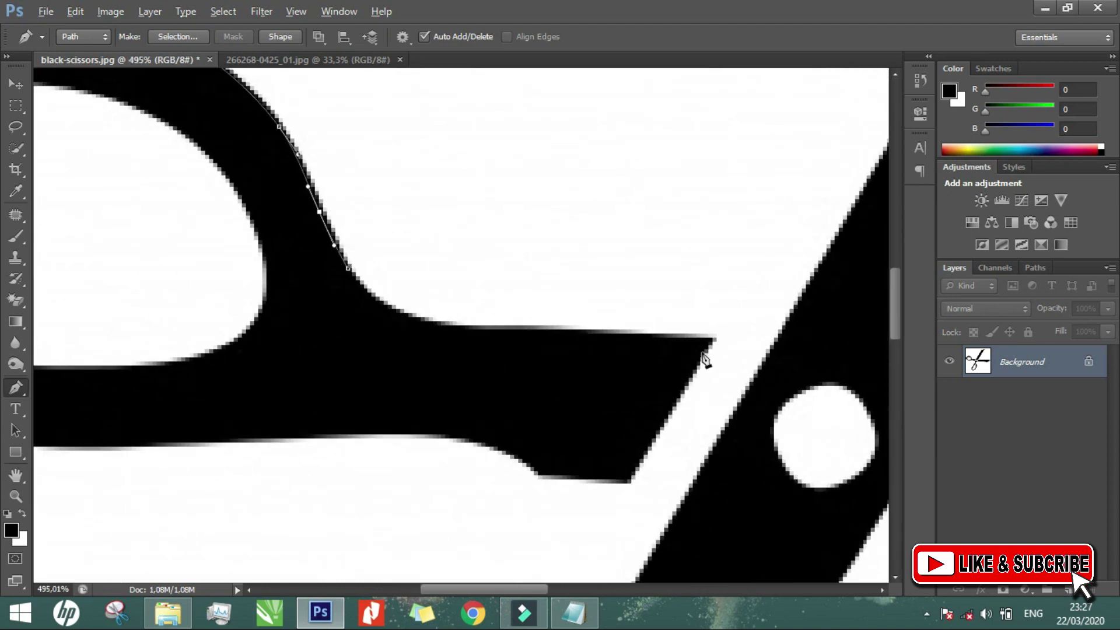
left_click(713, 339)
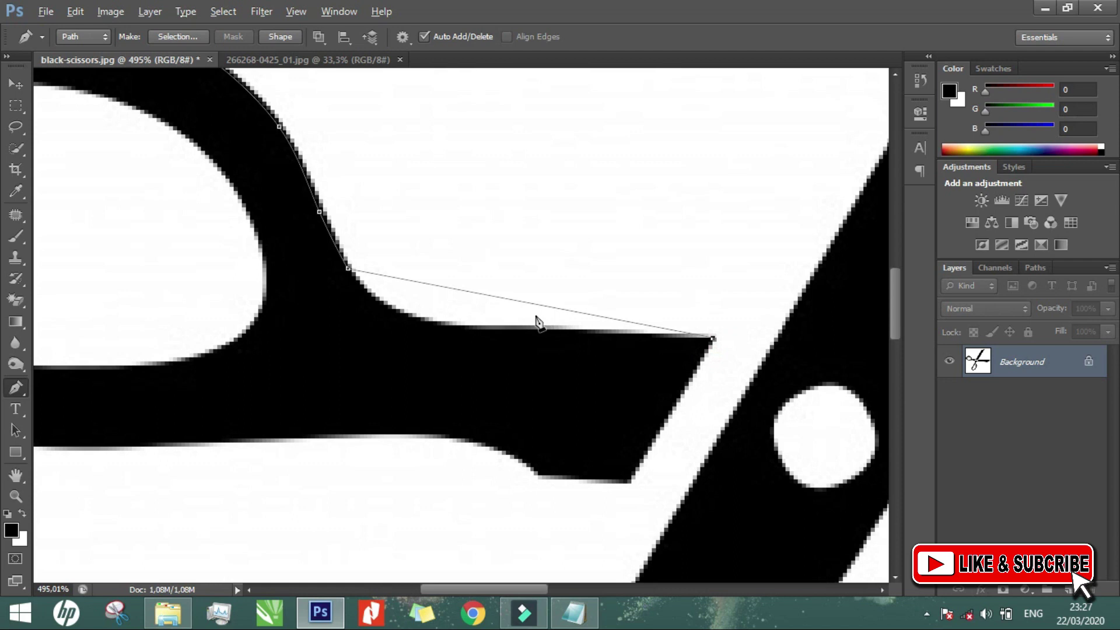
left_click(457, 290)
left_click_drag(457, 290, 429, 326)
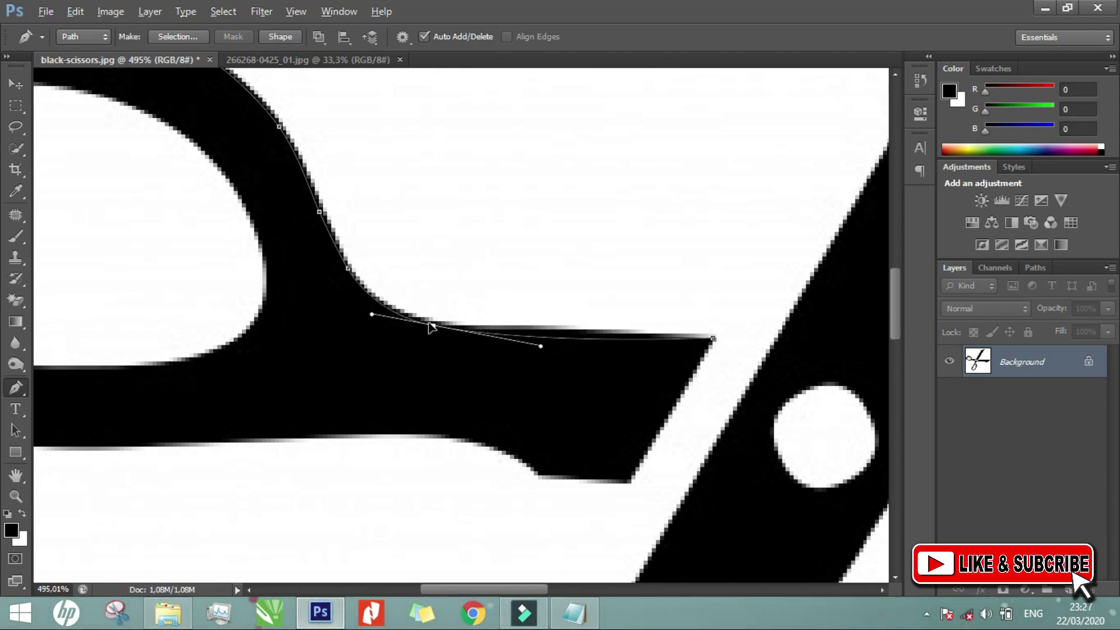
left_click(578, 337)
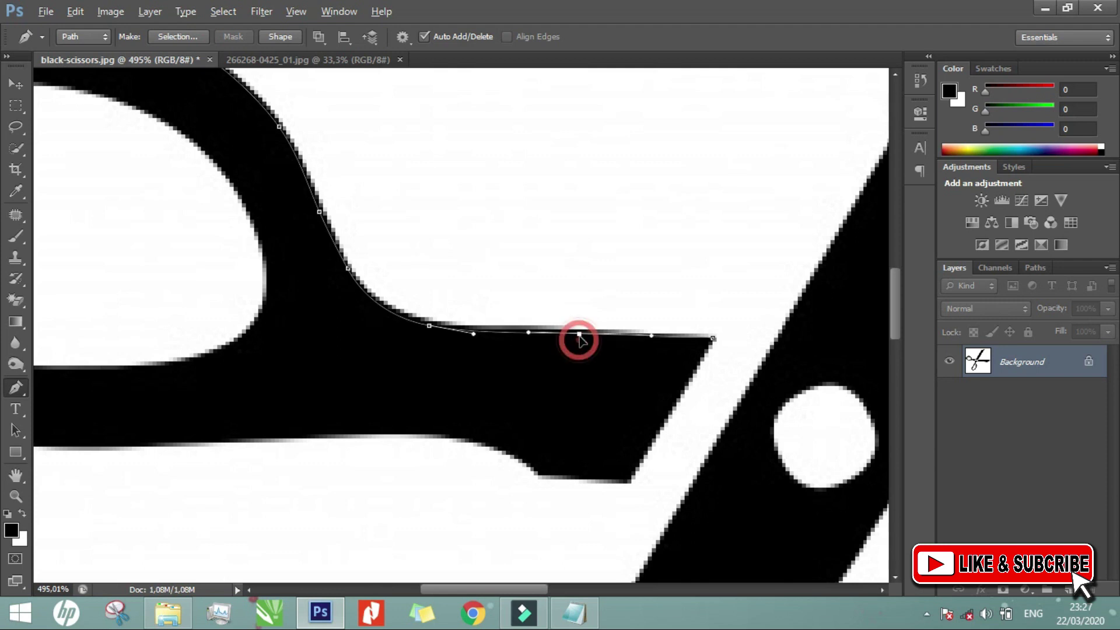
scroll(715, 223, "down", 2)
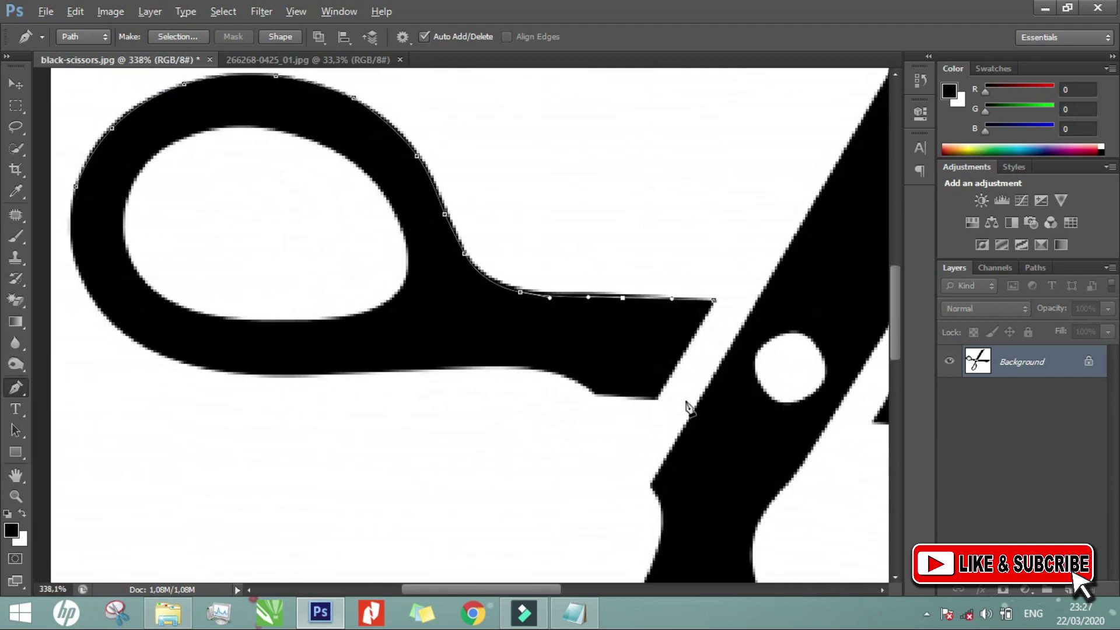
left_click(659, 399)
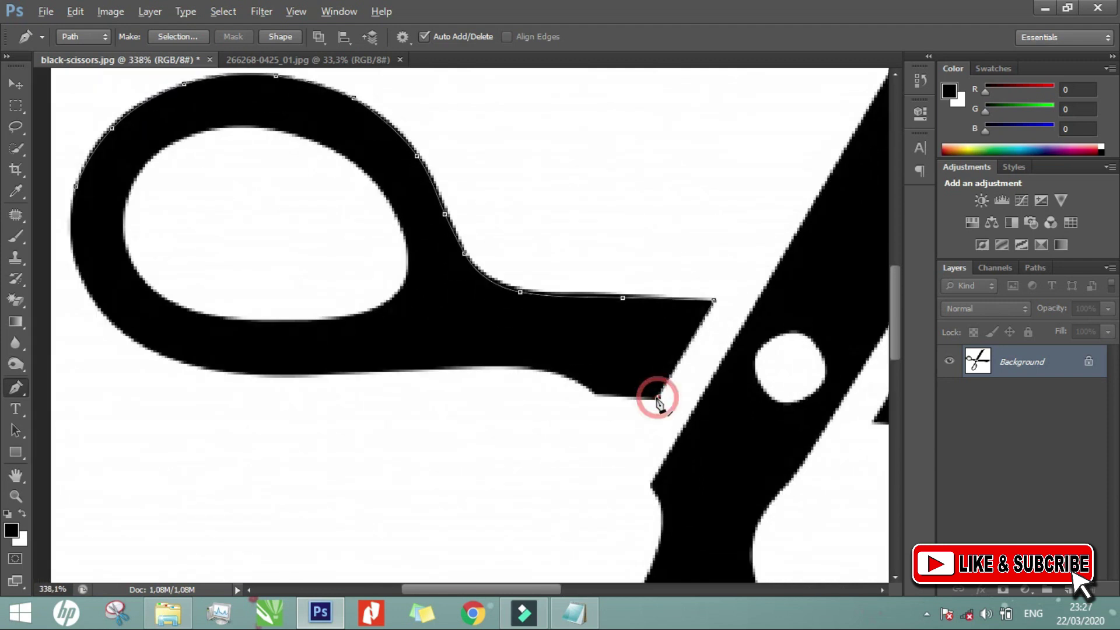
- Continue the path along the handle shank's lower edge and under the loop, curving it with added anchor points
left_click(592, 395)
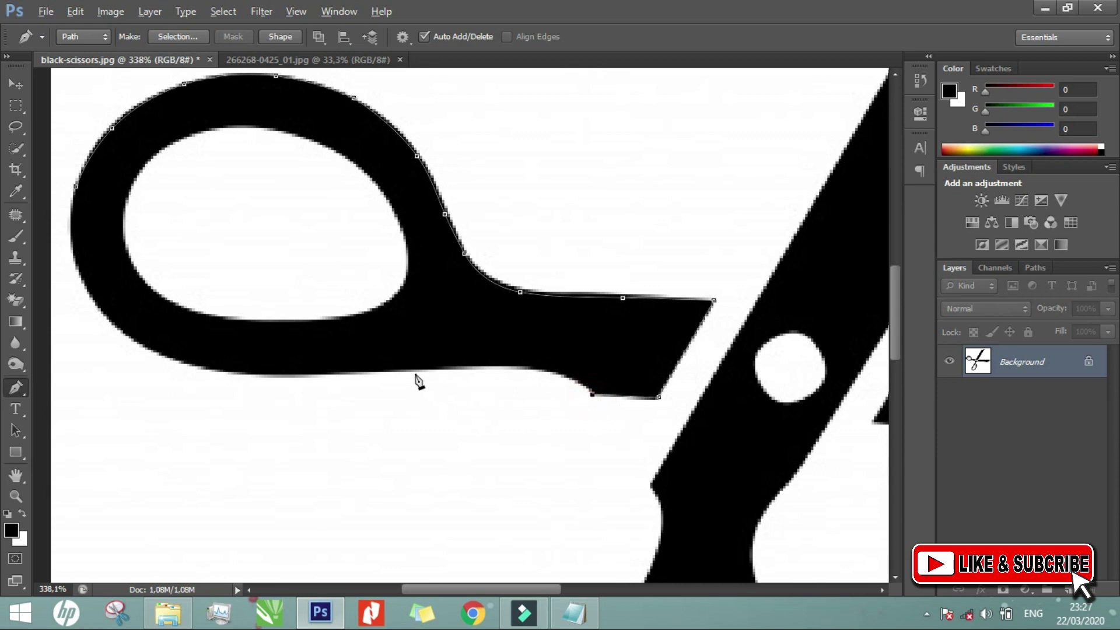
left_click_drag(414, 369, 536, 371)
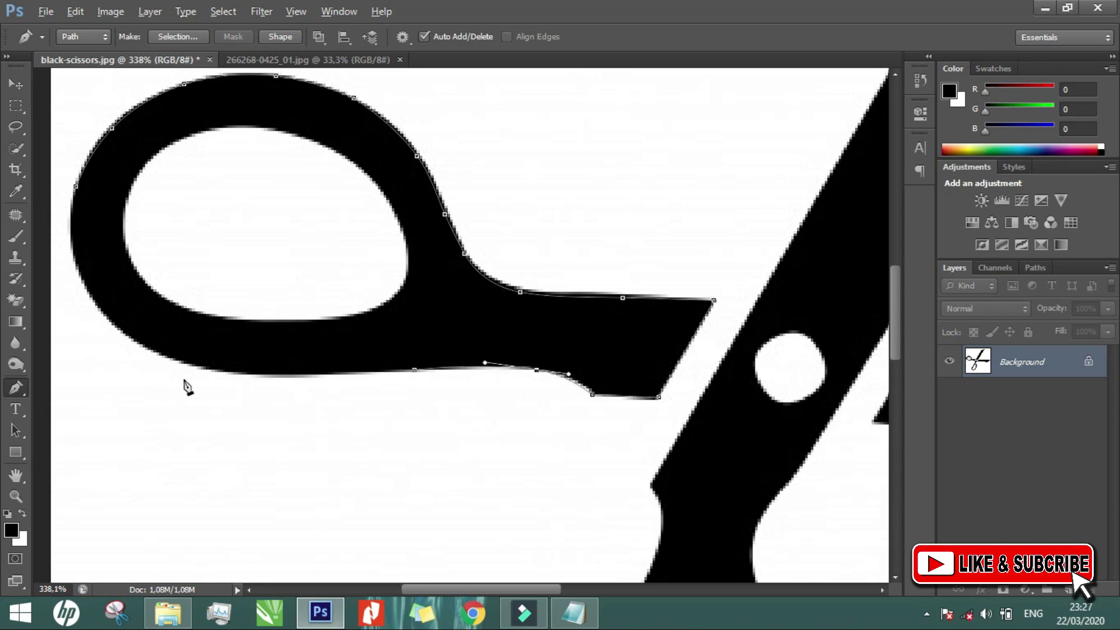
left_click(224, 374)
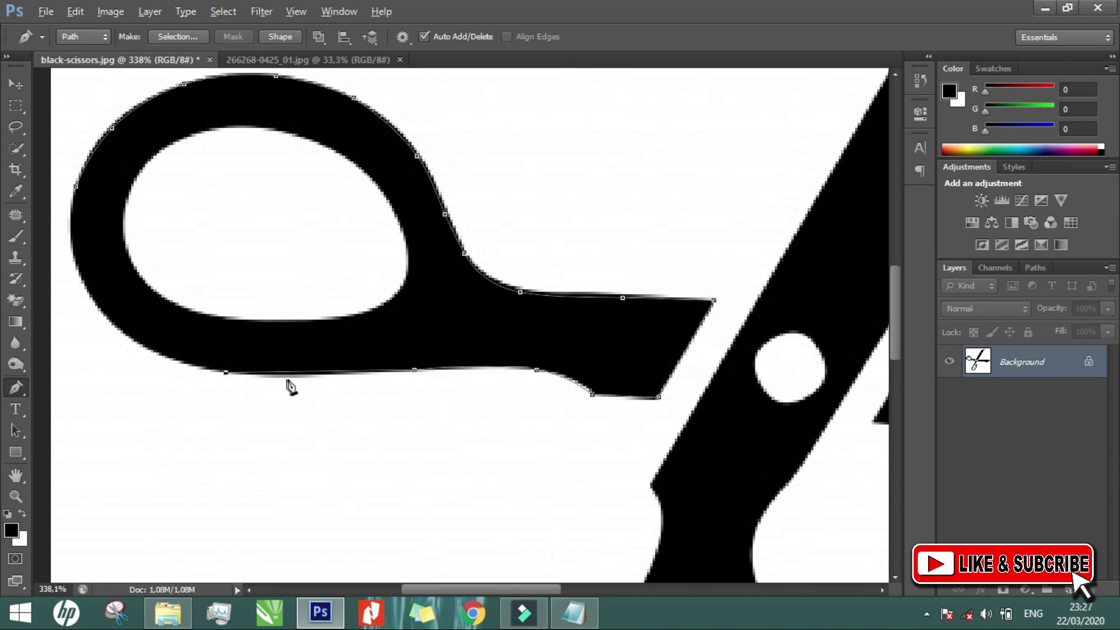
left_click(306, 372)
left_click_drag(305, 372, 304, 378)
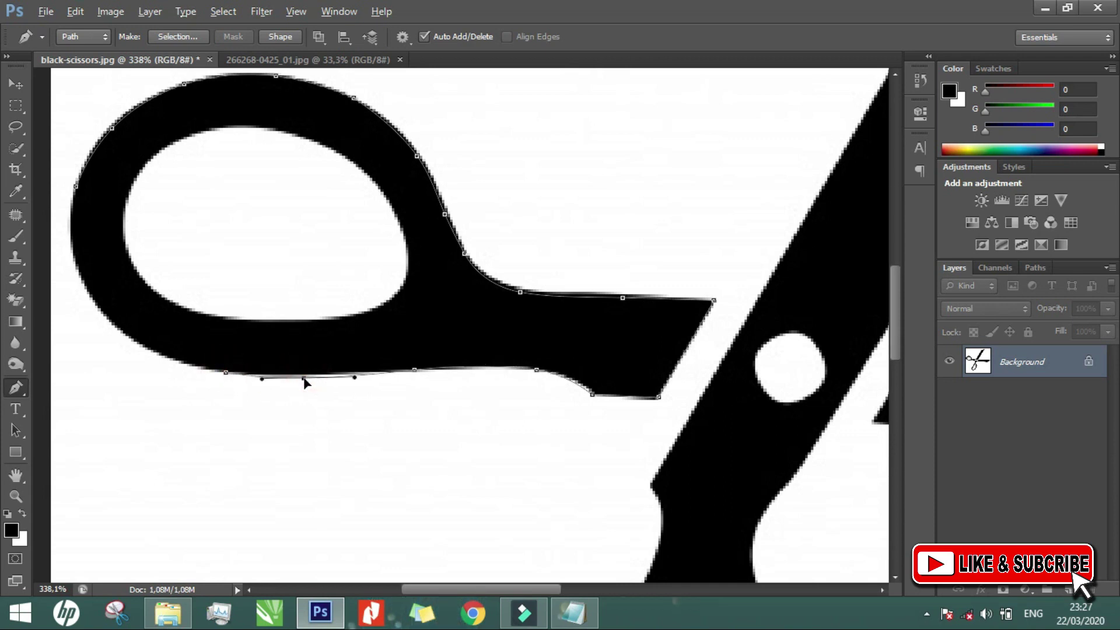
key("ctrl+z")
- Carry the path around the handle loop's lower-left outer edge, fit it with added anchor points, and close it at the start
scroll(192, 358, "down", 3)
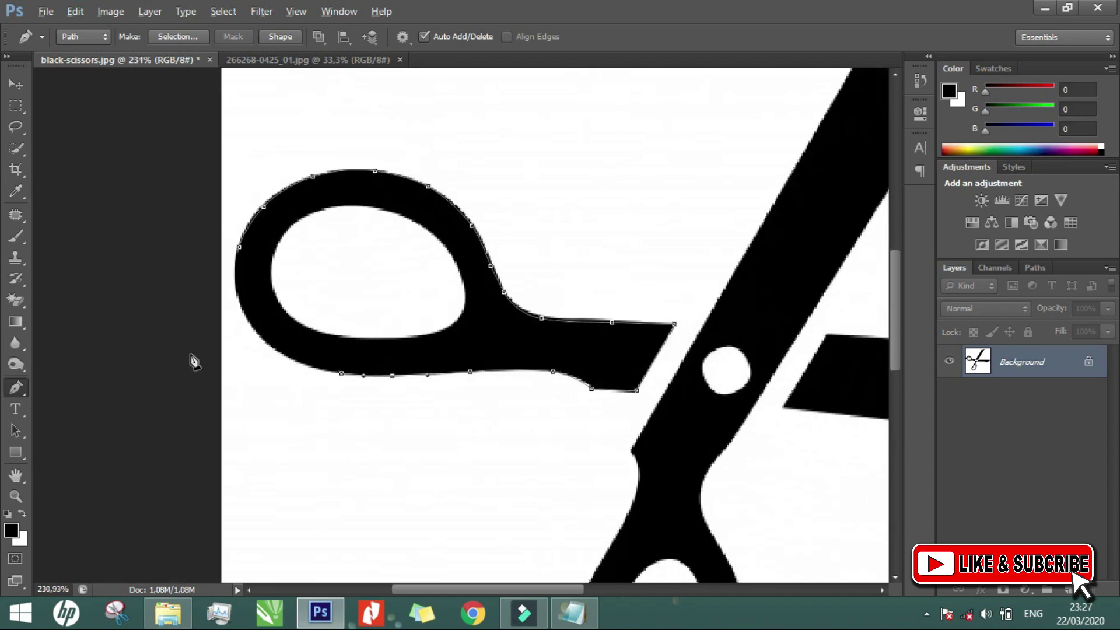
scroll(243, 345, "up", 5)
left_click(249, 186)
left_click(349, 304)
left_click_drag(348, 304, 298, 350)
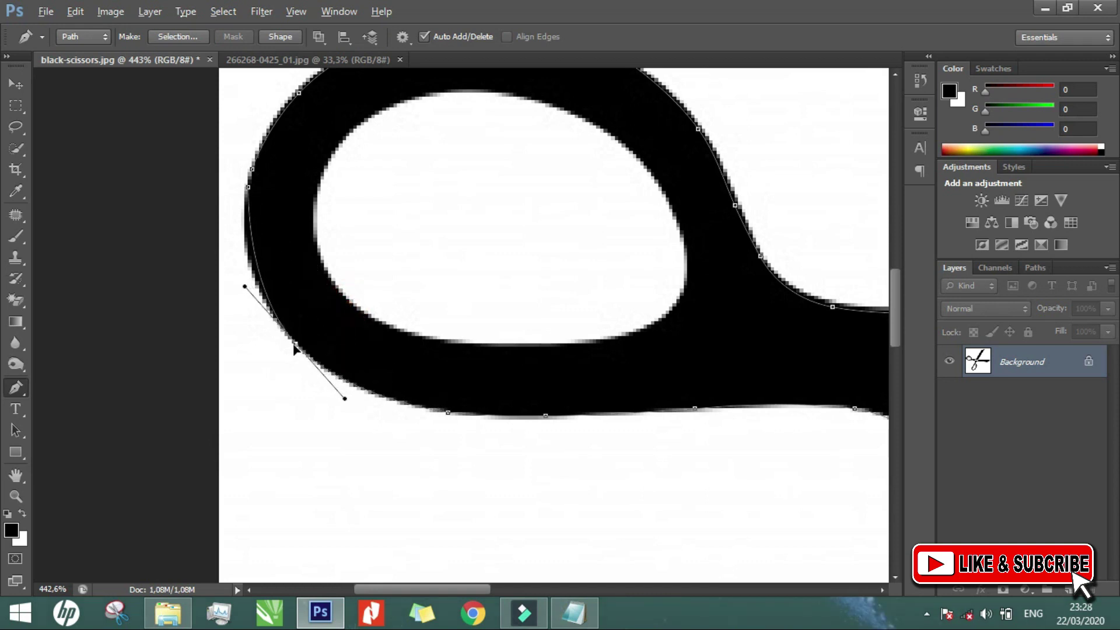
left_click(252, 250)
left_click_drag(252, 250, 249, 255)
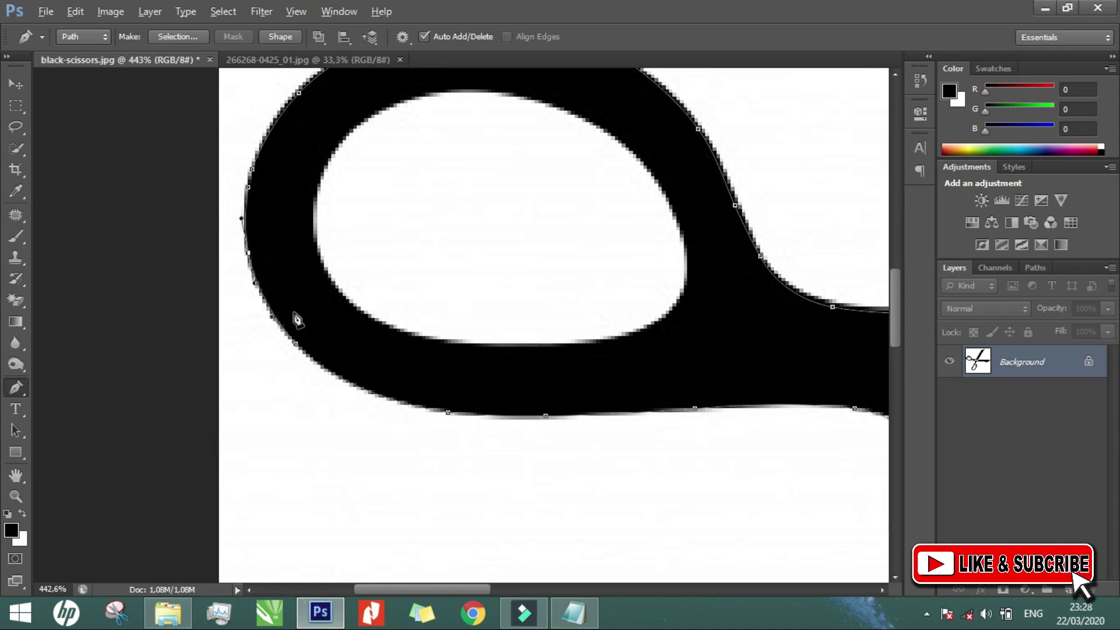
left_click(252, 174)
- Start a second path inside the handle loop's opening and bend its first segment to the curved top edge
scroll(356, 228, "down", 3)
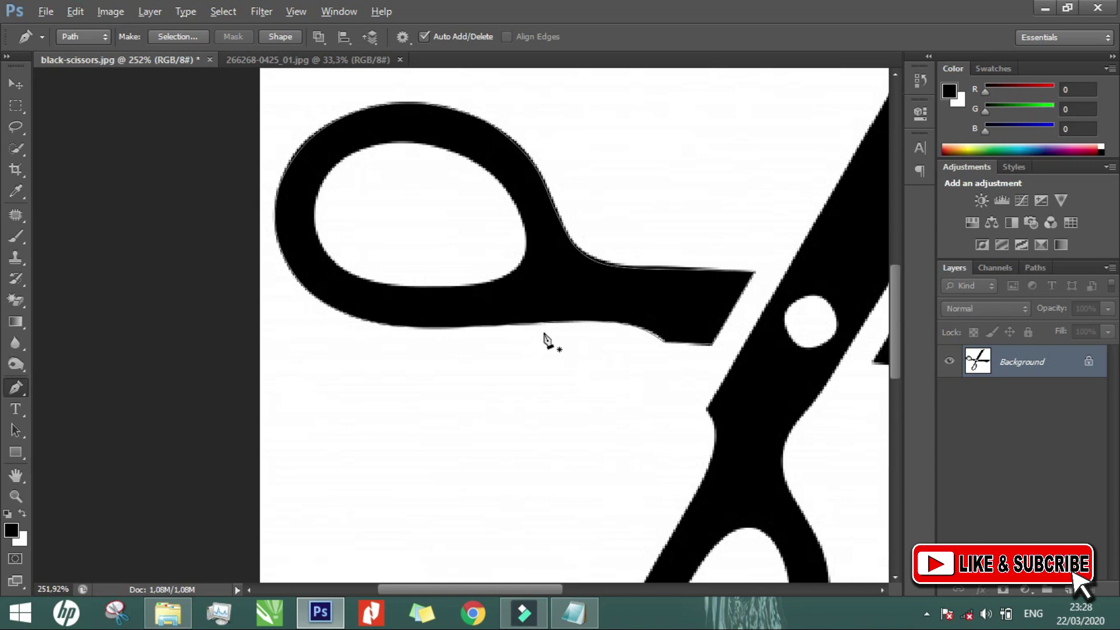
scroll(350, 253, "up", 2)
scroll(342, 226, "up", 1)
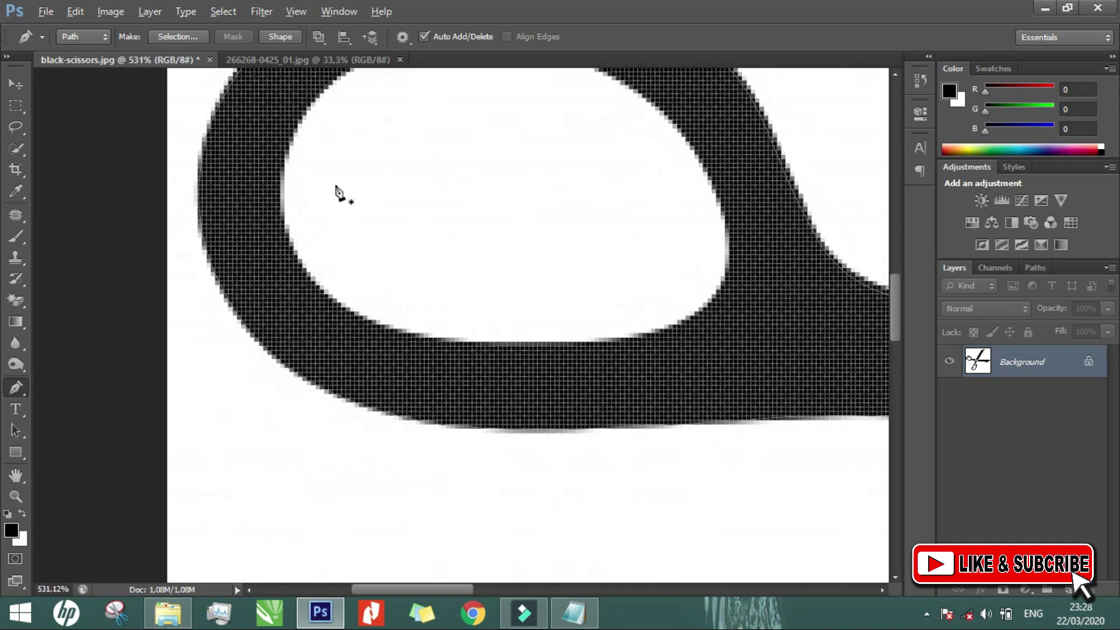
scroll(338, 193, "down", 2)
left_click(339, 112)
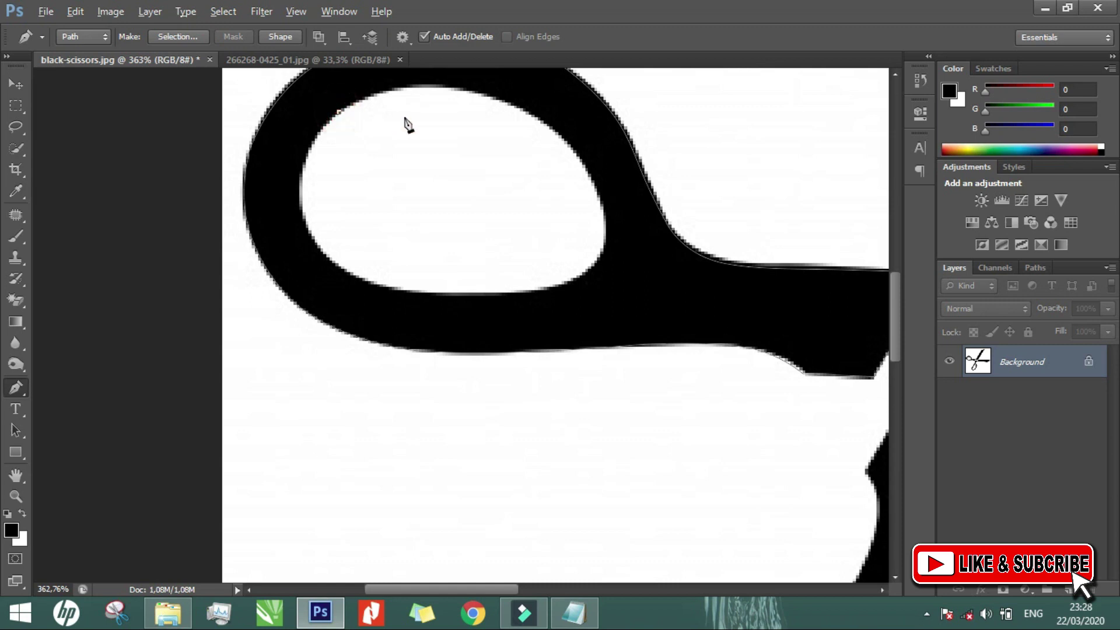
left_click(544, 122)
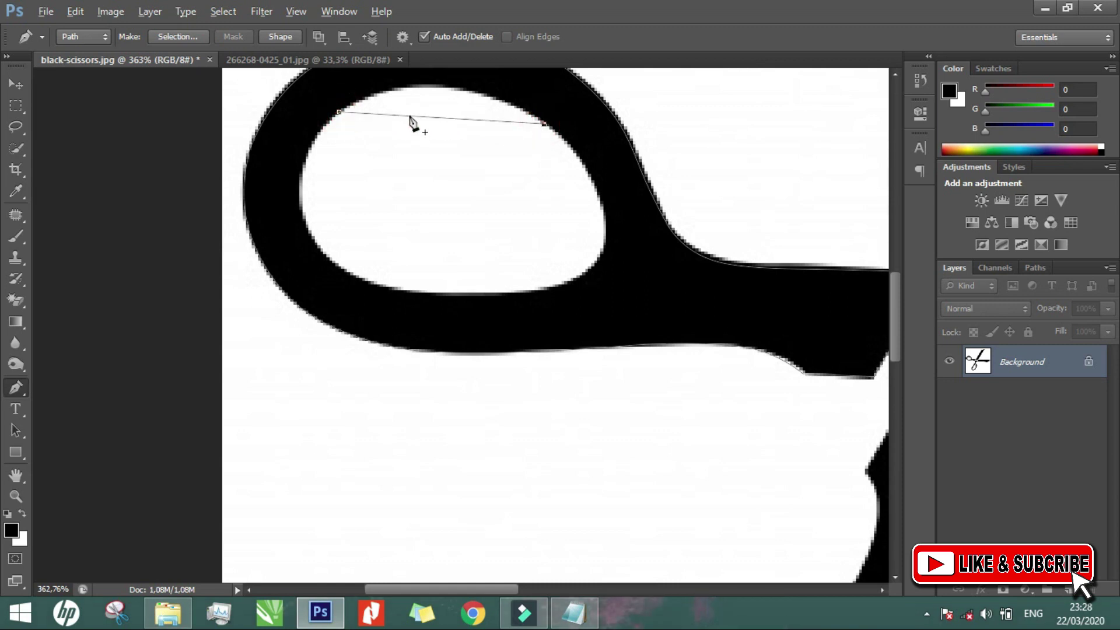
left_click_drag(425, 120, 430, 89)
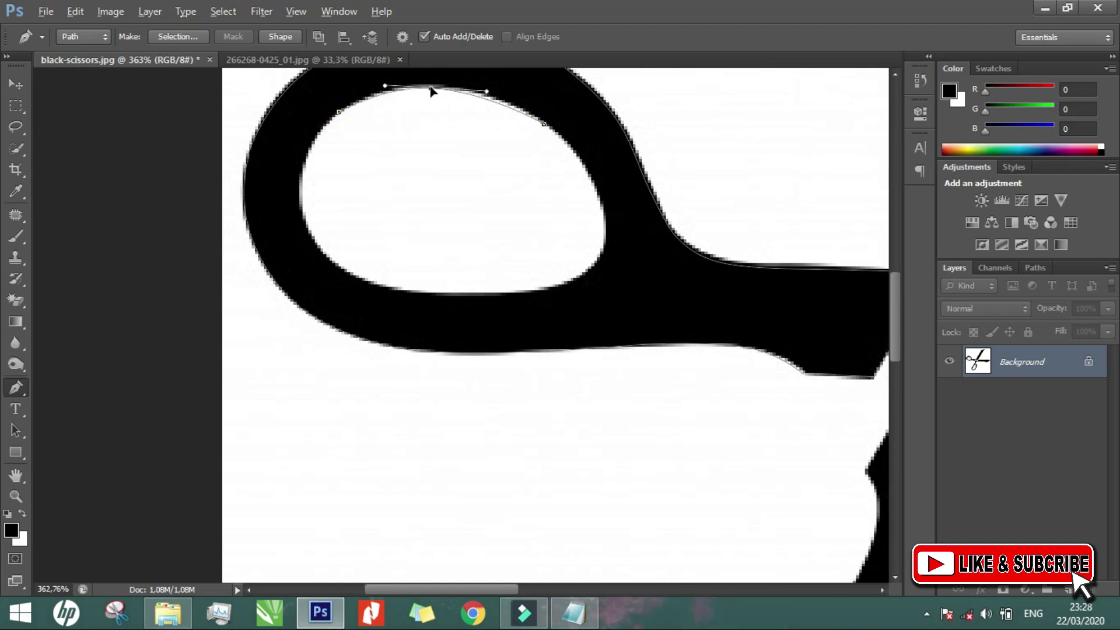
- Extend the inner path down the opening's right side and fit it to the edge with added anchor points
left_click(573, 278)
left_click_drag(560, 212, 601, 211)
left_click(583, 165)
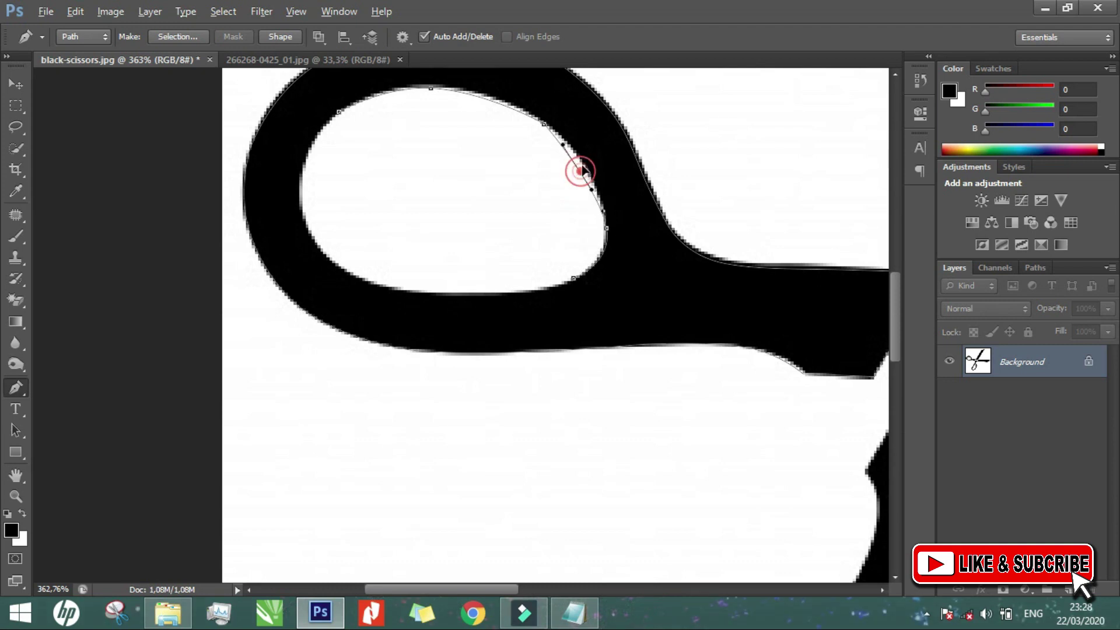
left_click(494, 103)
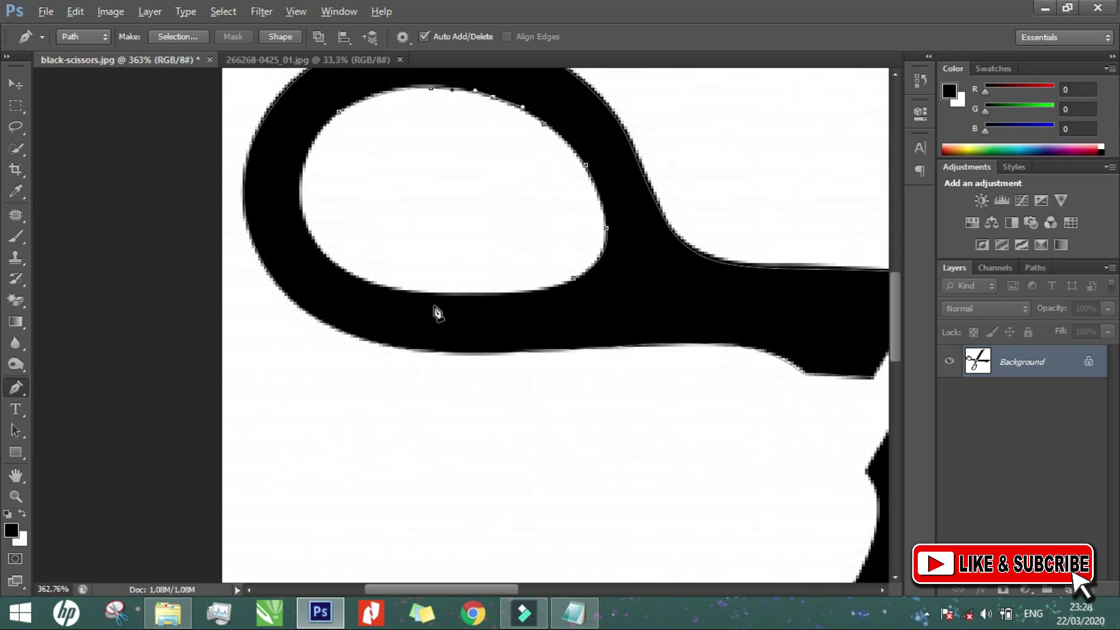
- Extend the inner path along the opening's bottom edge and curve the segment with an added anchor point
left_click(410, 292)
left_click(507, 285)
left_click_drag(508, 285, 523, 294)
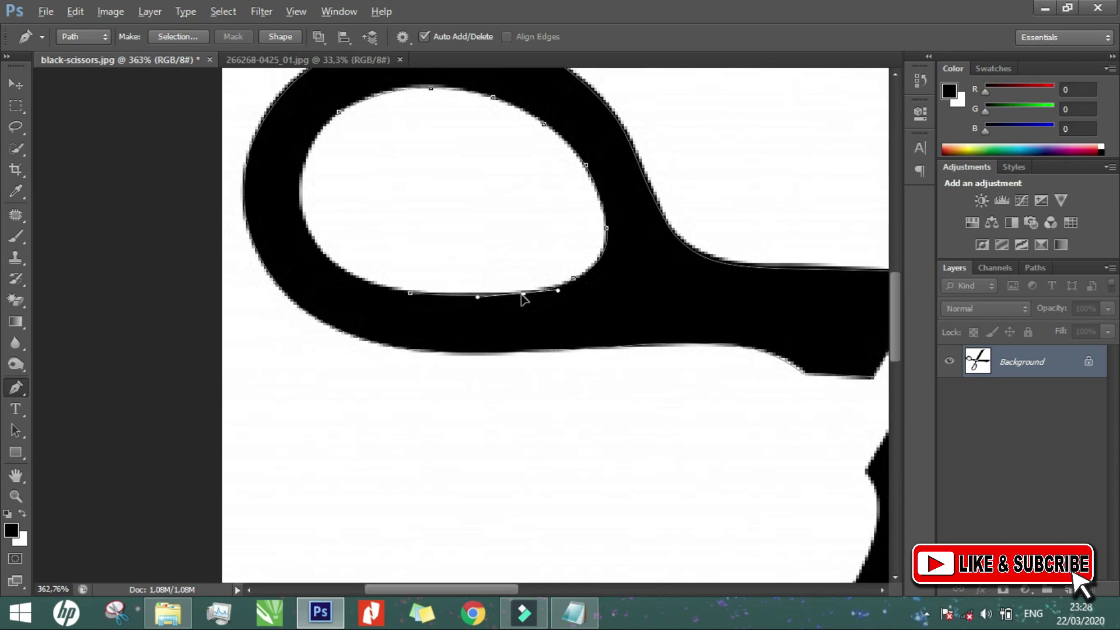
- Trace the opening's left side with curved segments and close the inner path at its starting point
left_click(300, 180)
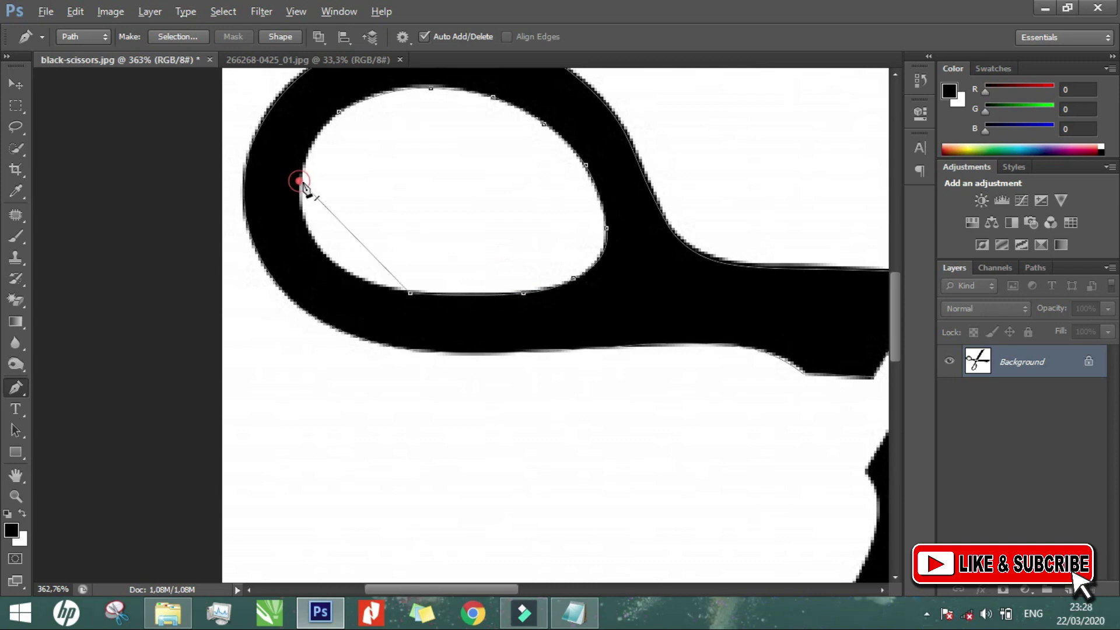
left_click(350, 236)
left_click_drag(348, 230, 324, 258)
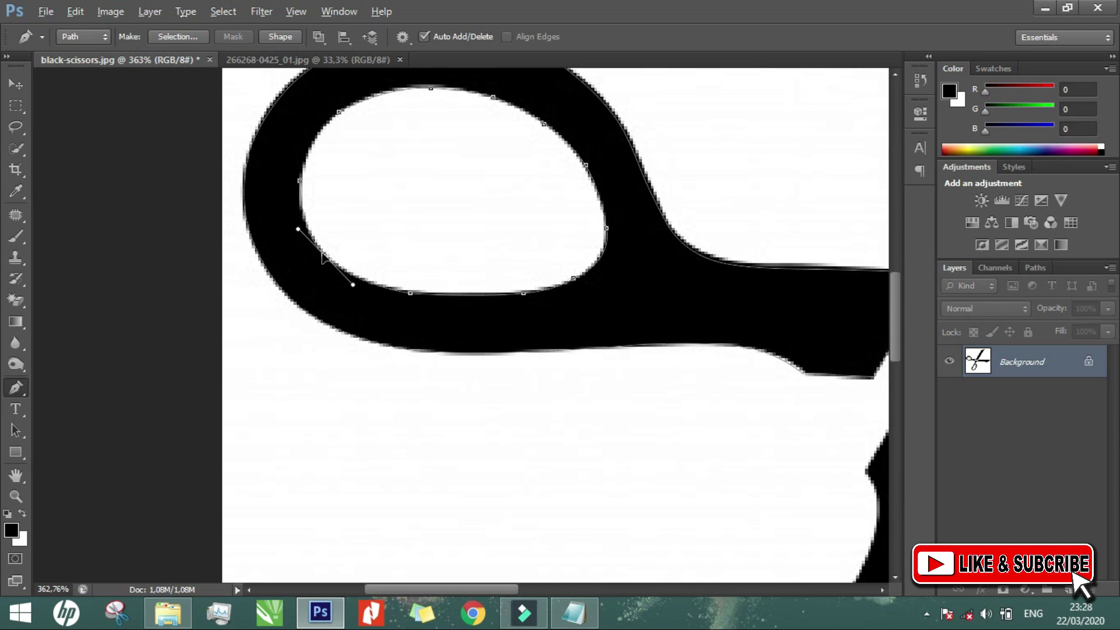
left_click(331, 117)
left_click(314, 142)
scroll(340, 118, "up", 5)
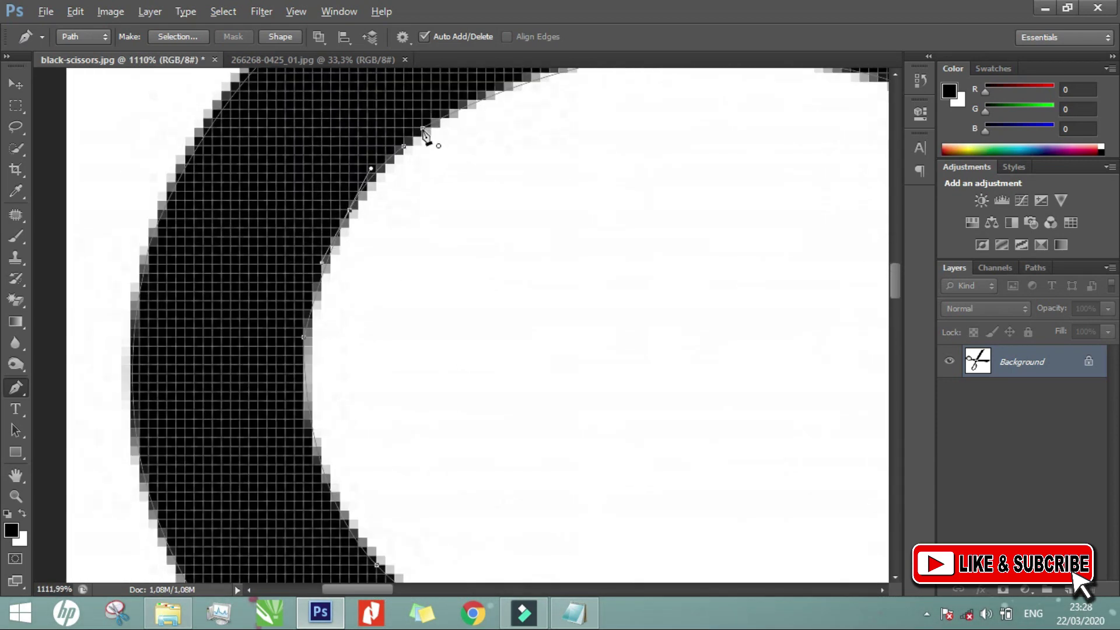
scroll(209, 165, "down", 5)
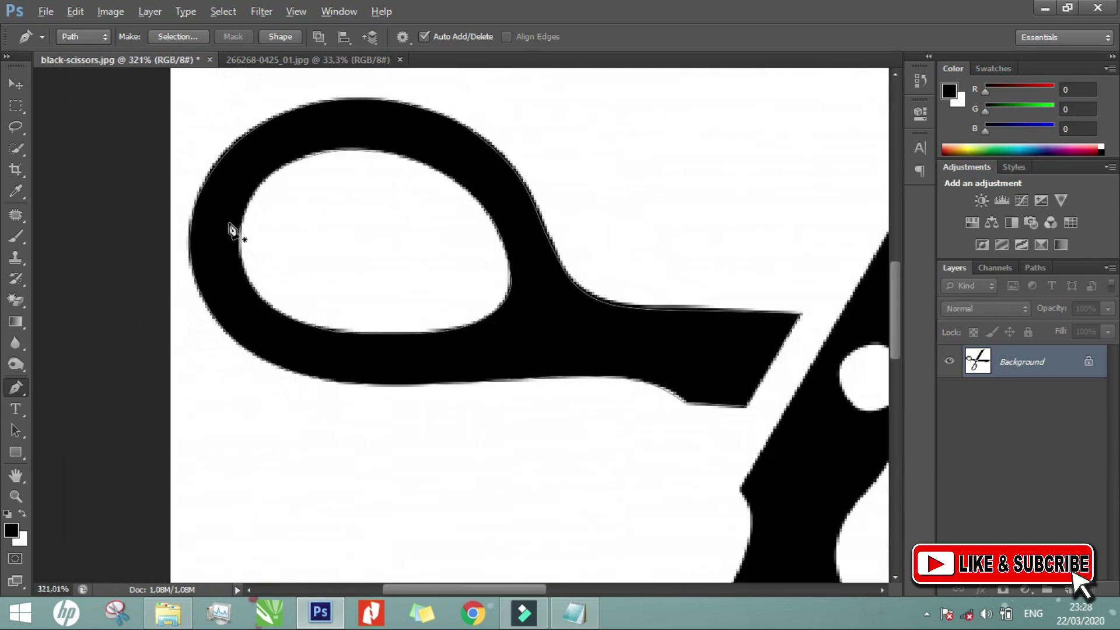
- Examine the traced handle outline and the remaining blades and lower handle across the whole scissors image
scroll(227, 227, "down", 1)
scroll(226, 226, "down", 1)
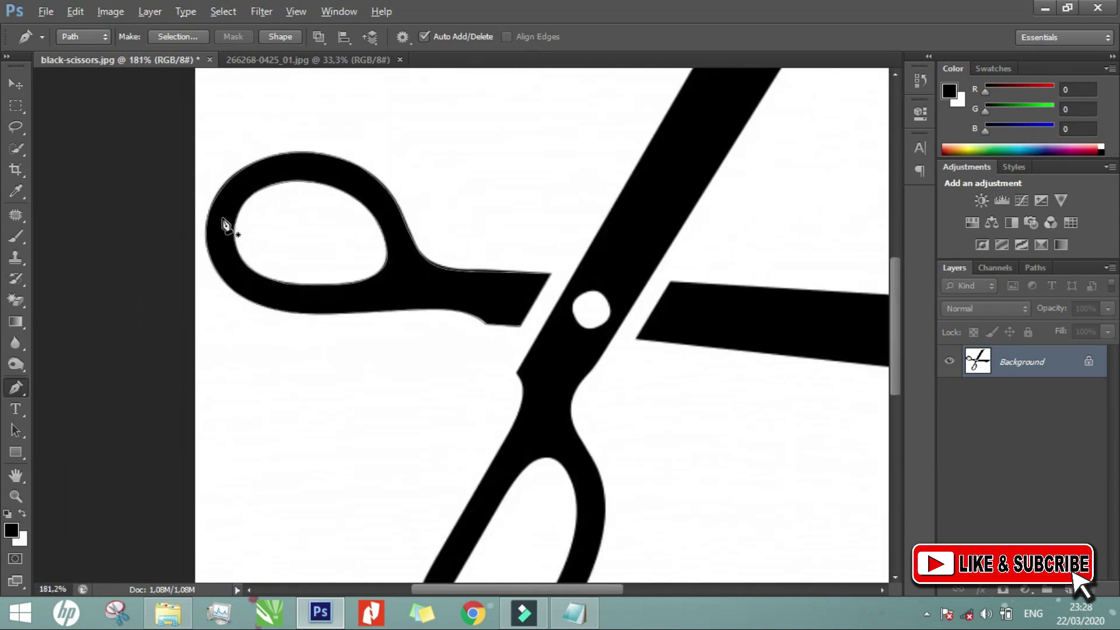
scroll(327, 112, "down", 1)
scroll(380, 425, "down", 1)
scroll(391, 443, "up", 2)
scroll(390, 444, "up", 1)
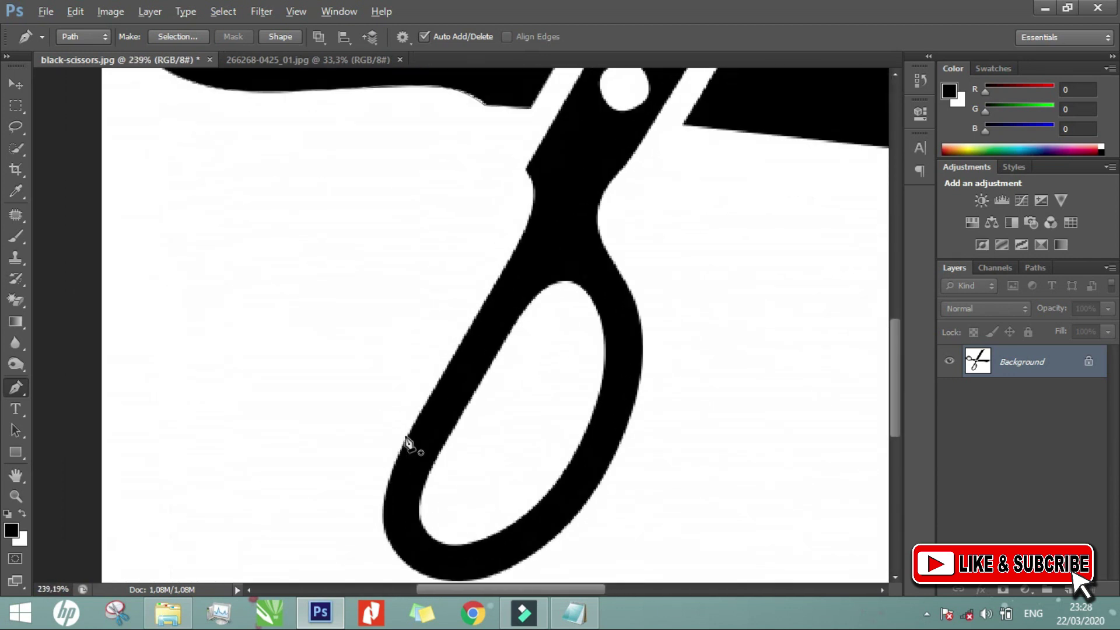
scroll(417, 361, "down", 2)
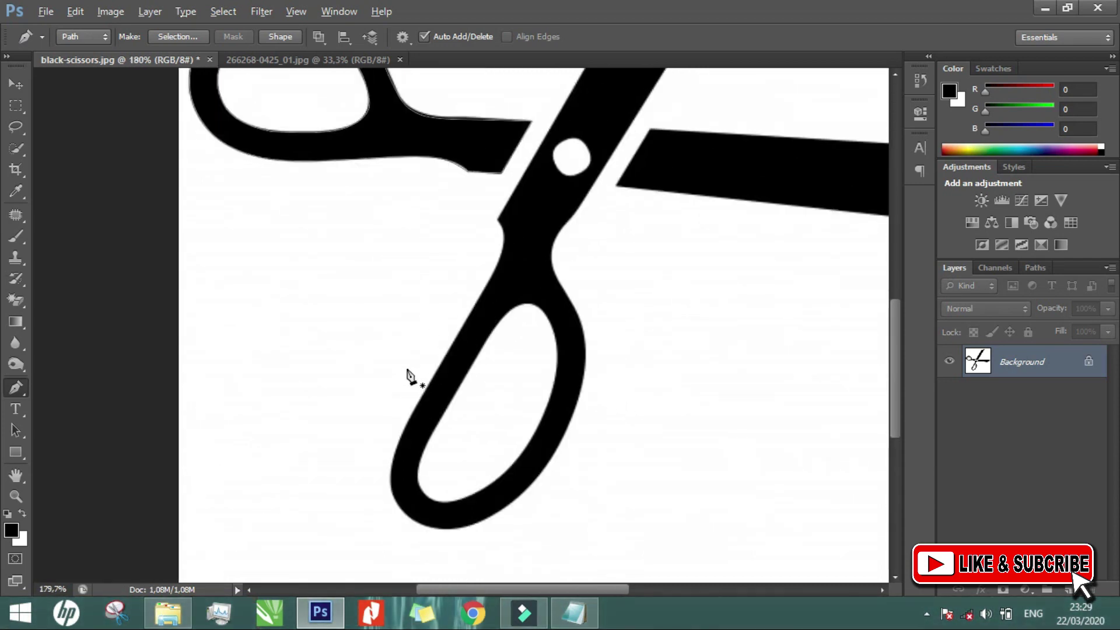
scroll(425, 313, "down", 1)
scroll(489, 157, "up", 1)
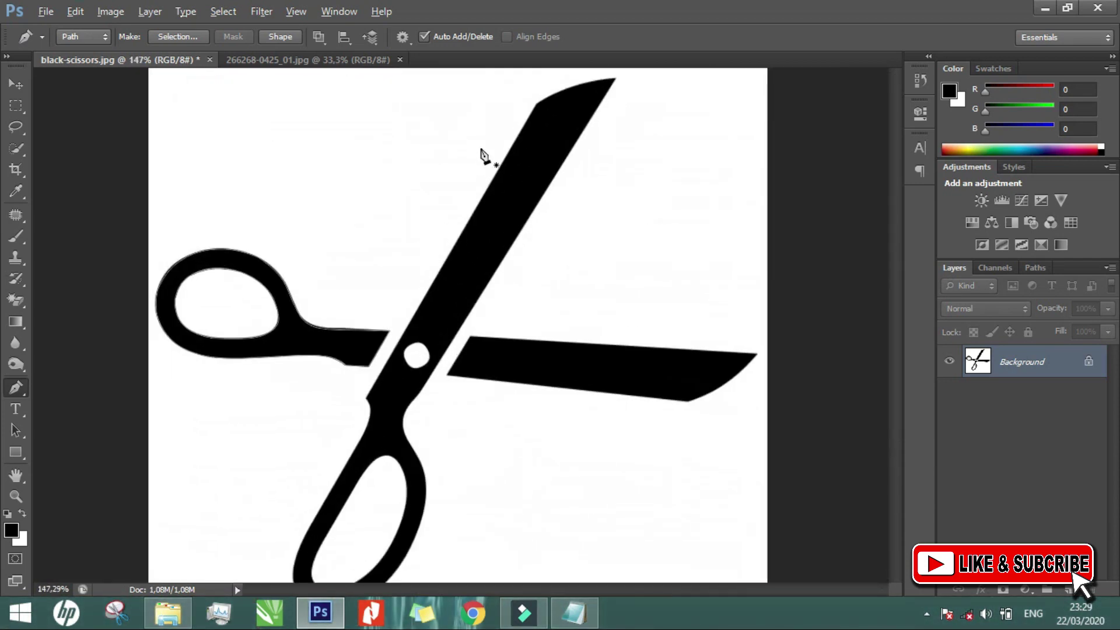
scroll(458, 229, "up", 2)
scroll(490, 228, "up", 1)
scroll(325, 362, "down", 2)
scroll(325, 362, "up", 2)
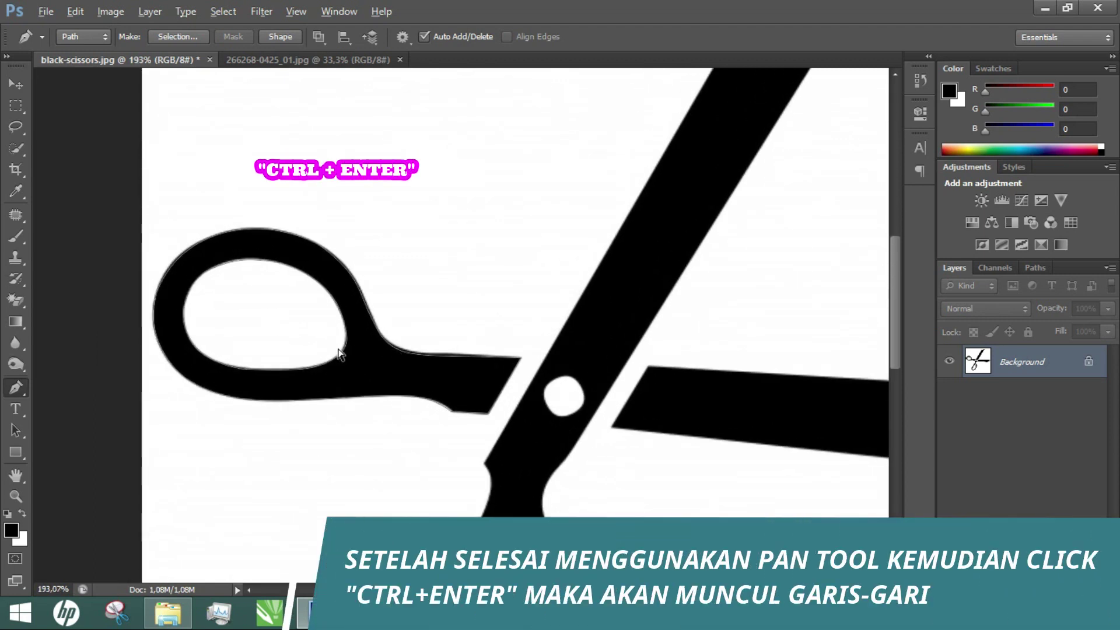
- Convert the traced handle paths into a selection, copy it to a new layer, and activate the Move Tool
key("ctrl+Return")
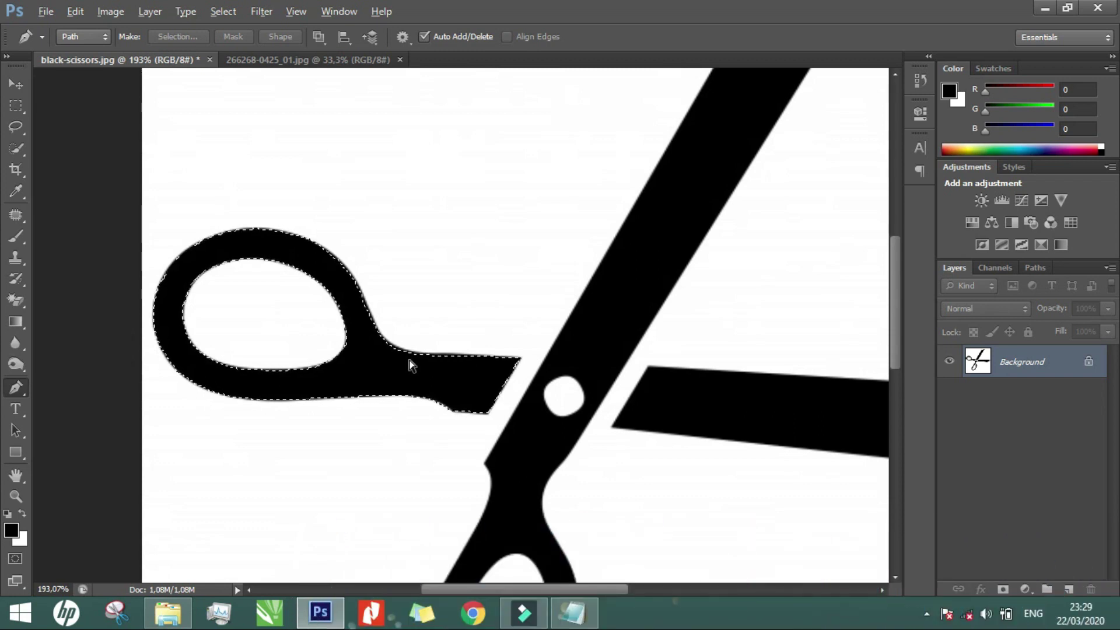
key("ctrl+j")
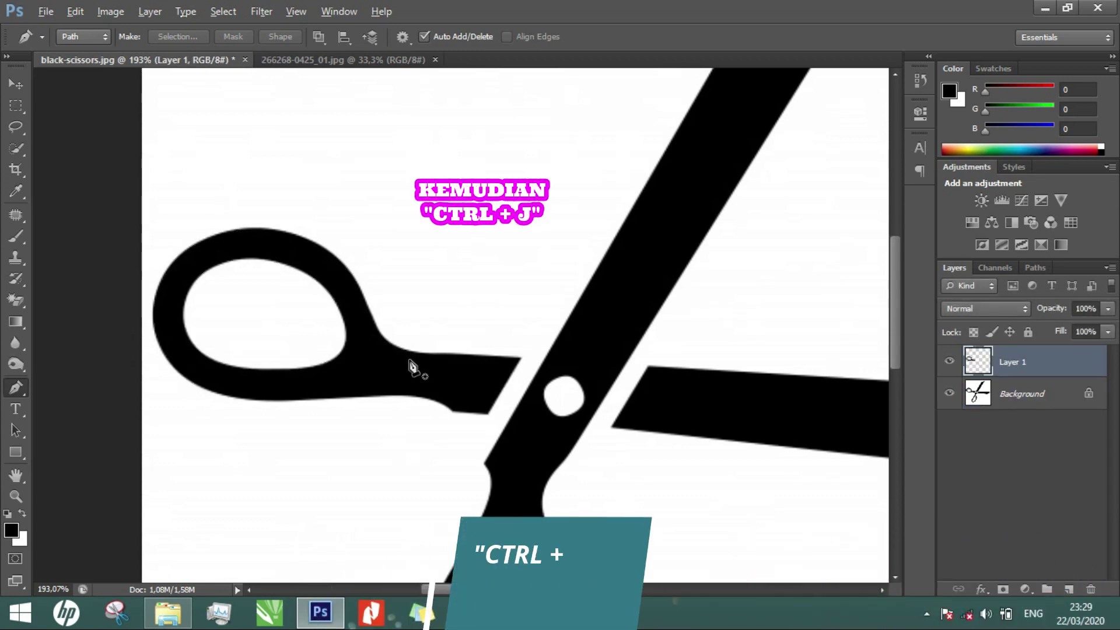
left_click(20, 85)
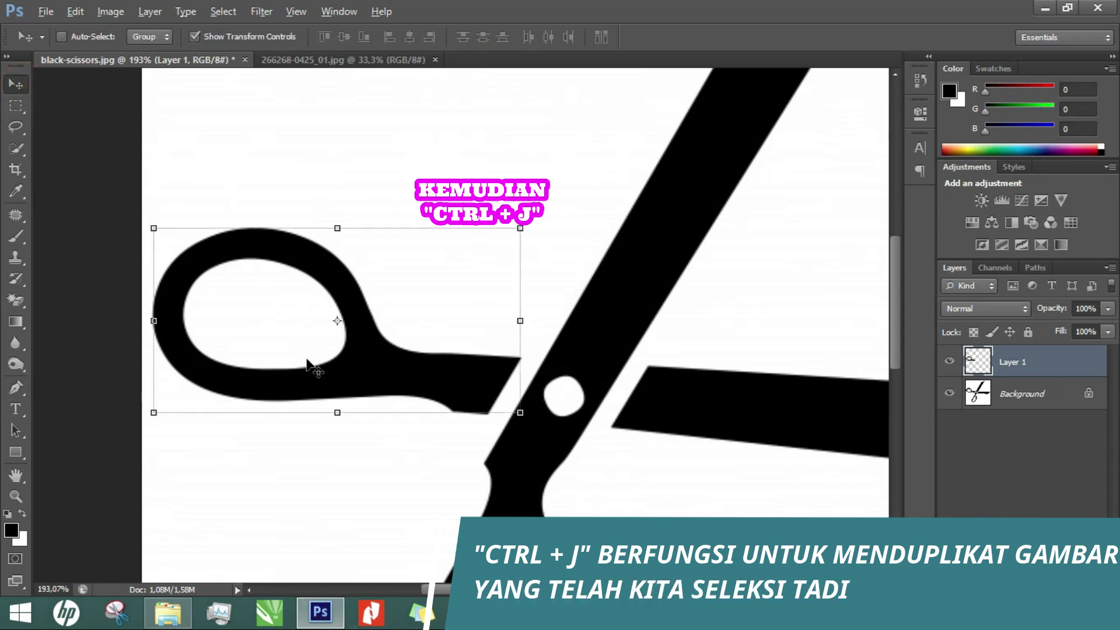
- Hide the Background layer and inspect the isolated handle's edges, toggling Layer 1's visibility to compare
left_click(949, 395)
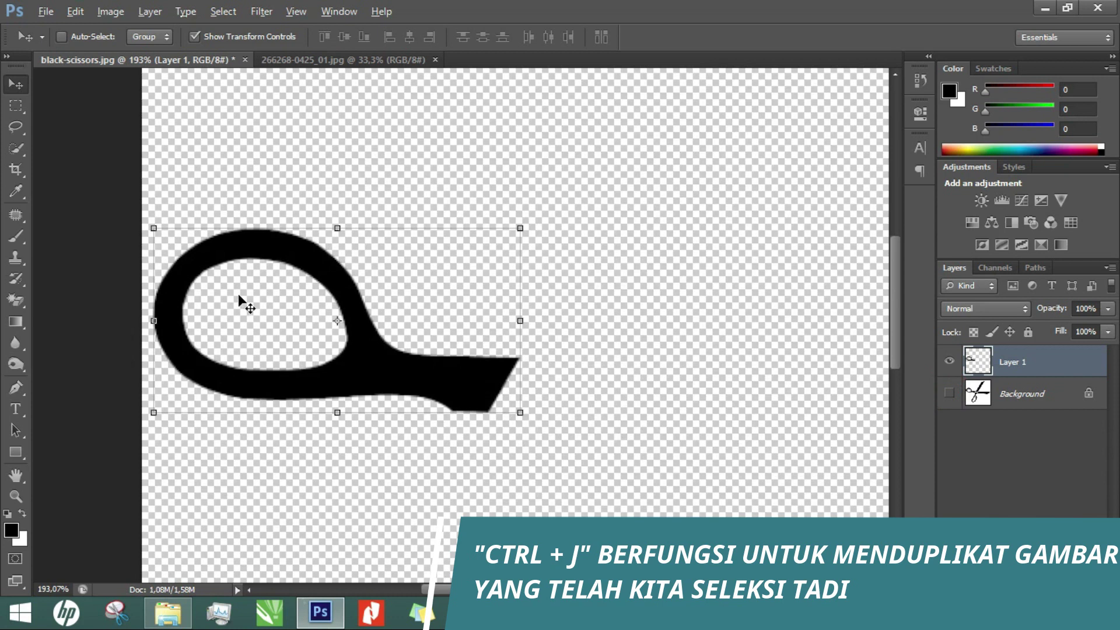
left_click(949, 362)
left_click(949, 362)
left_click(949, 362)
left_click(949, 363)
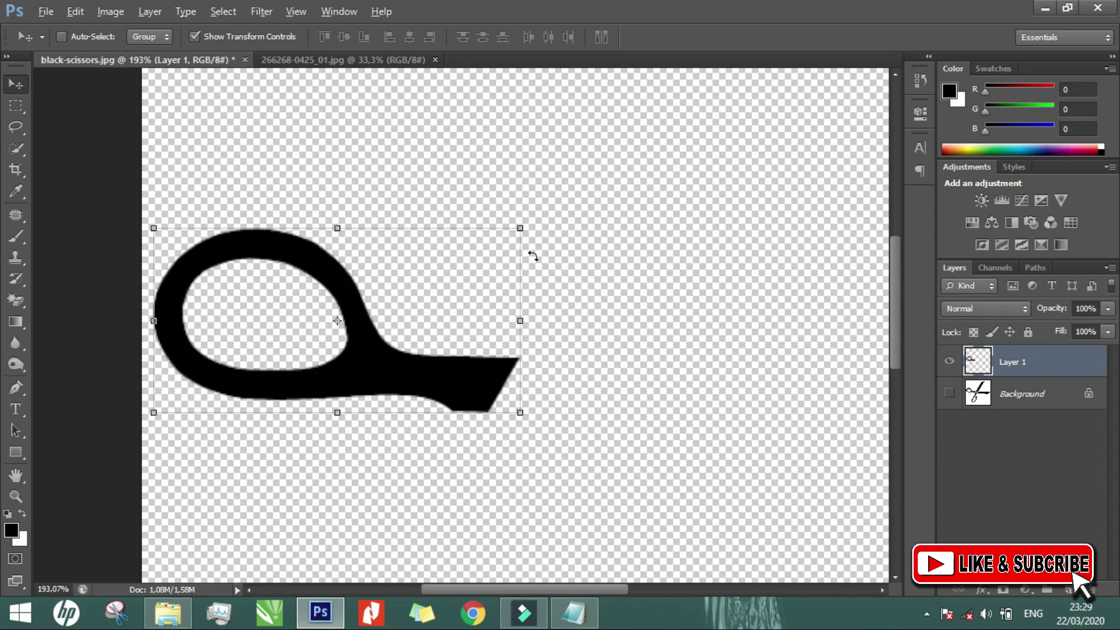
scroll(320, 402, "up", 3)
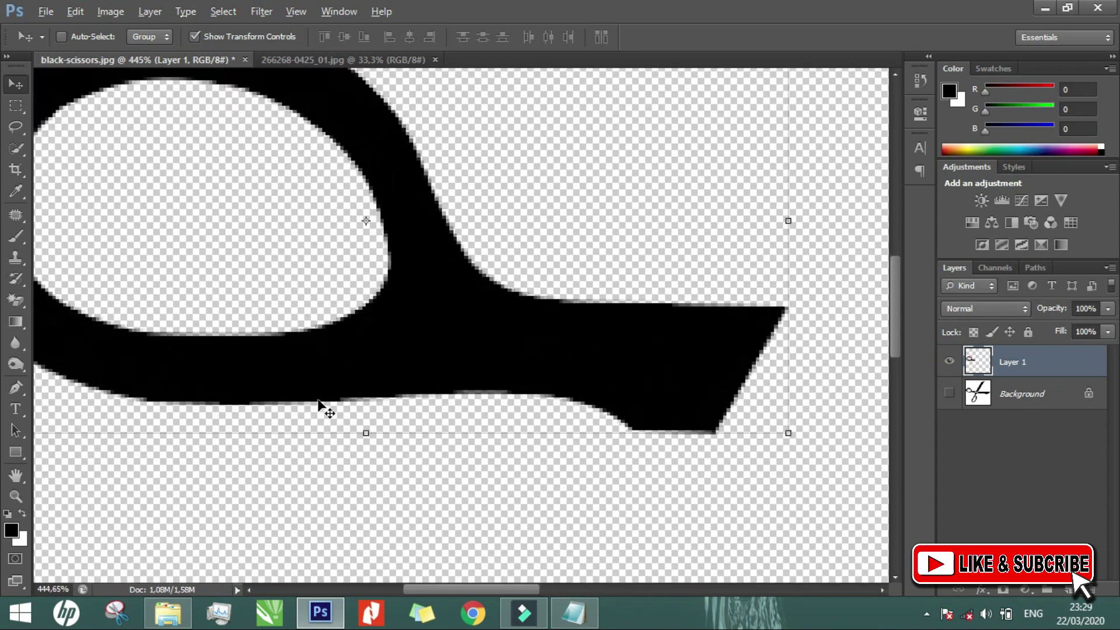
scroll(319, 403, "down", 5)
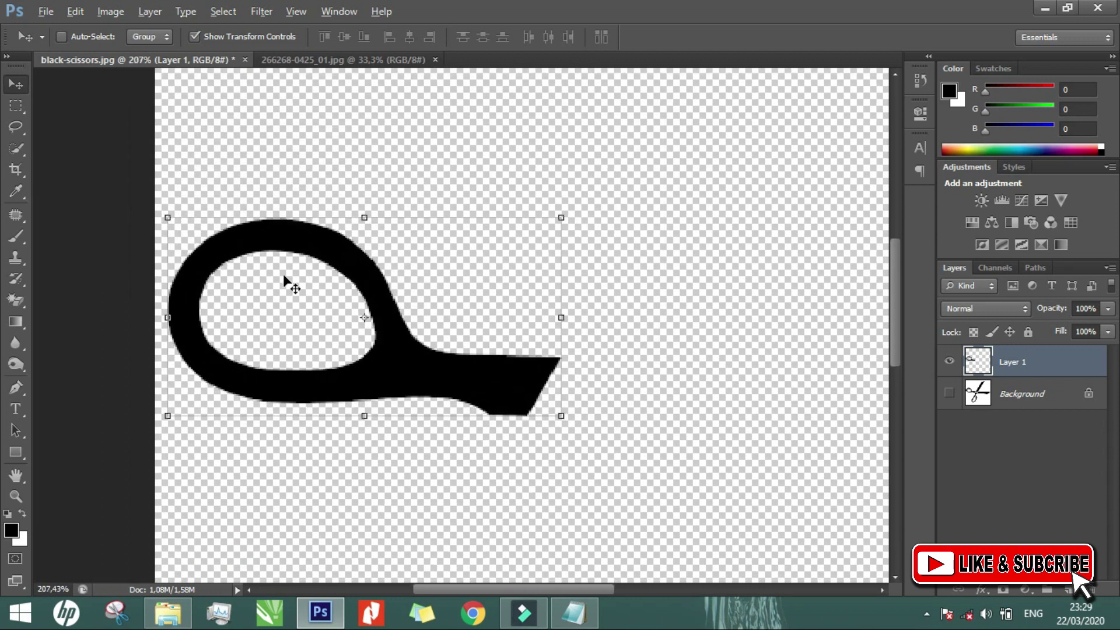
left_click(401, 62)
scroll(401, 339, "up", 2)
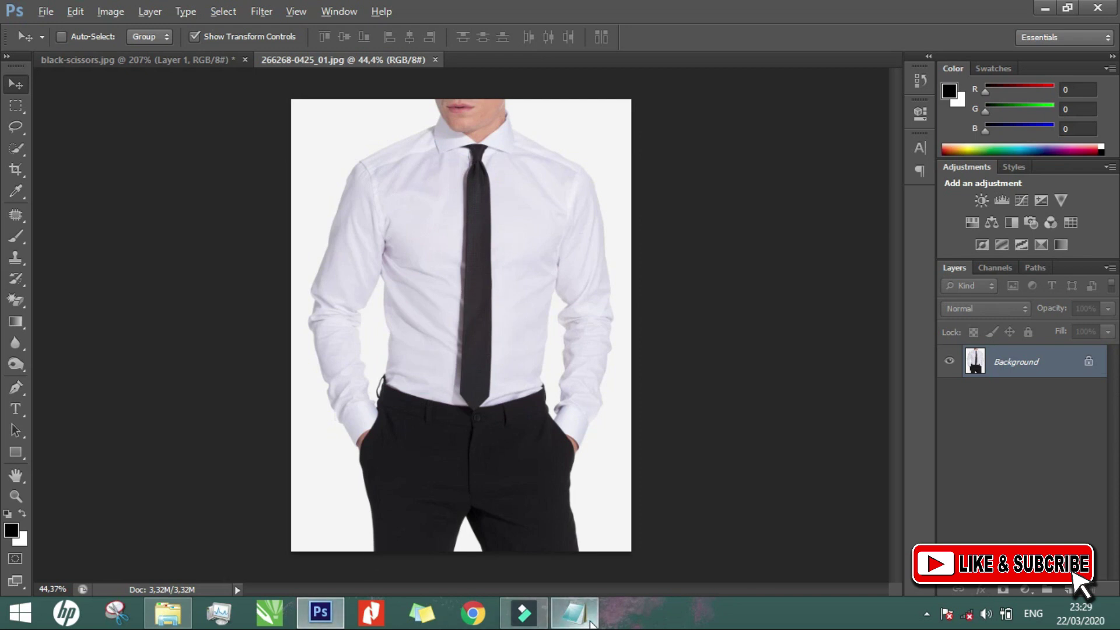
- Switch to the Notepad notes and add "pada gambar kedua sebaiknya gunakan PAN TOOL" below the numbered list, separated by a blank line
left_click(573, 612)
left_click(645, 292)
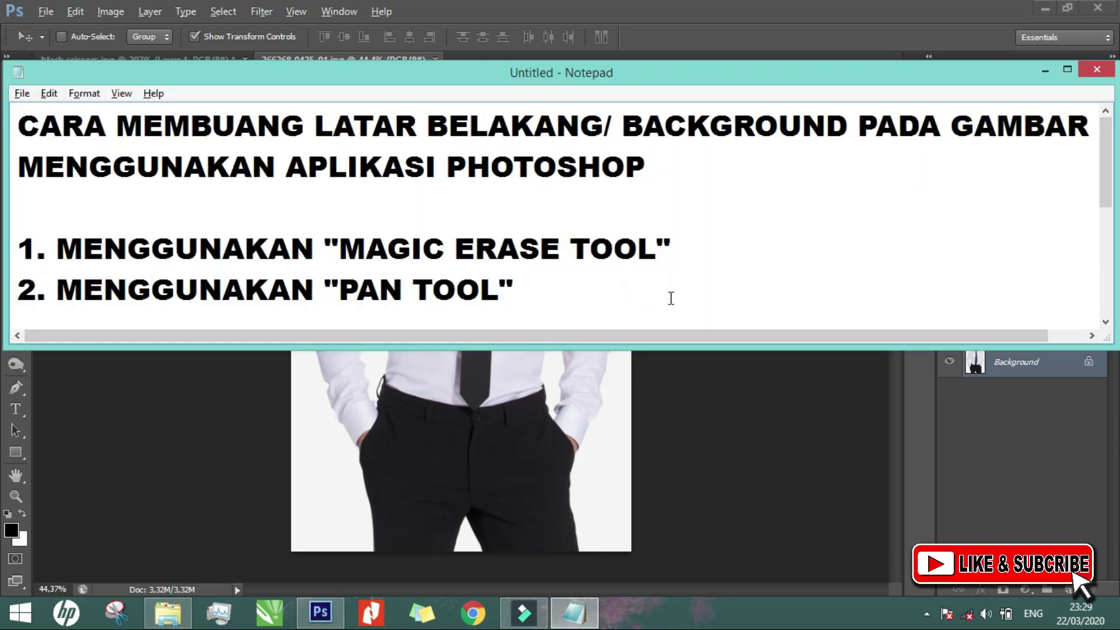
key("Return")
key("Return")
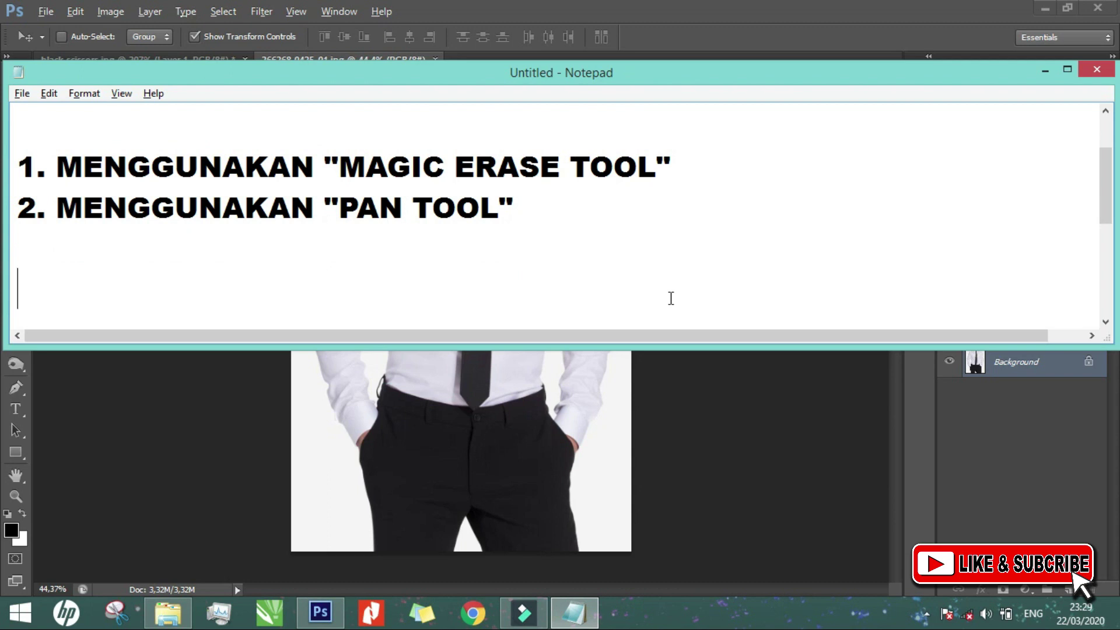
type("pada gambar ")
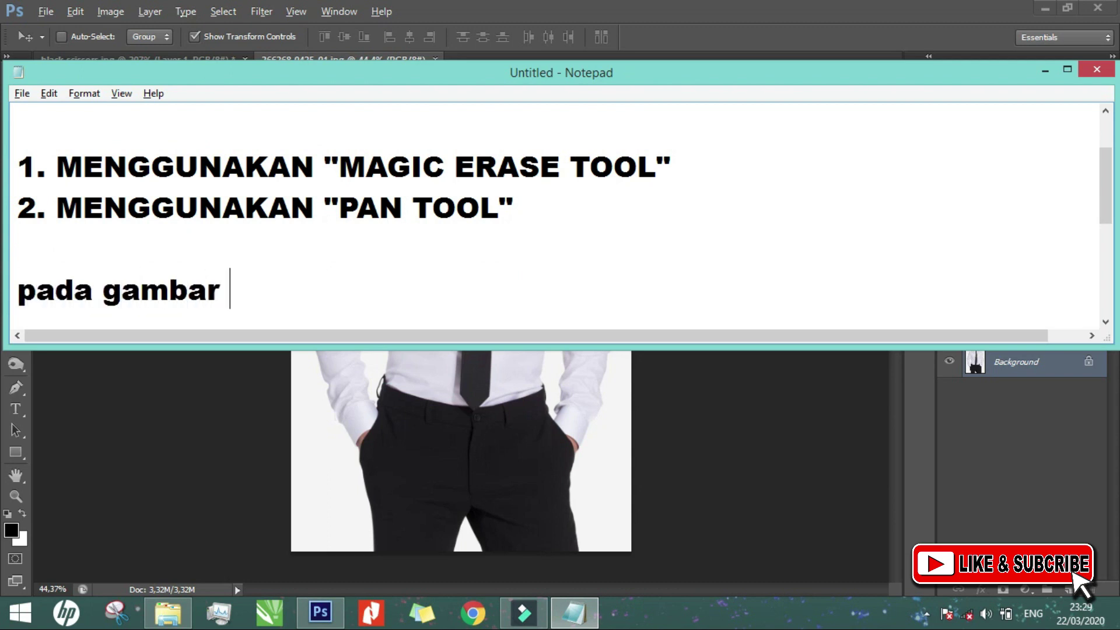
type("kedua")
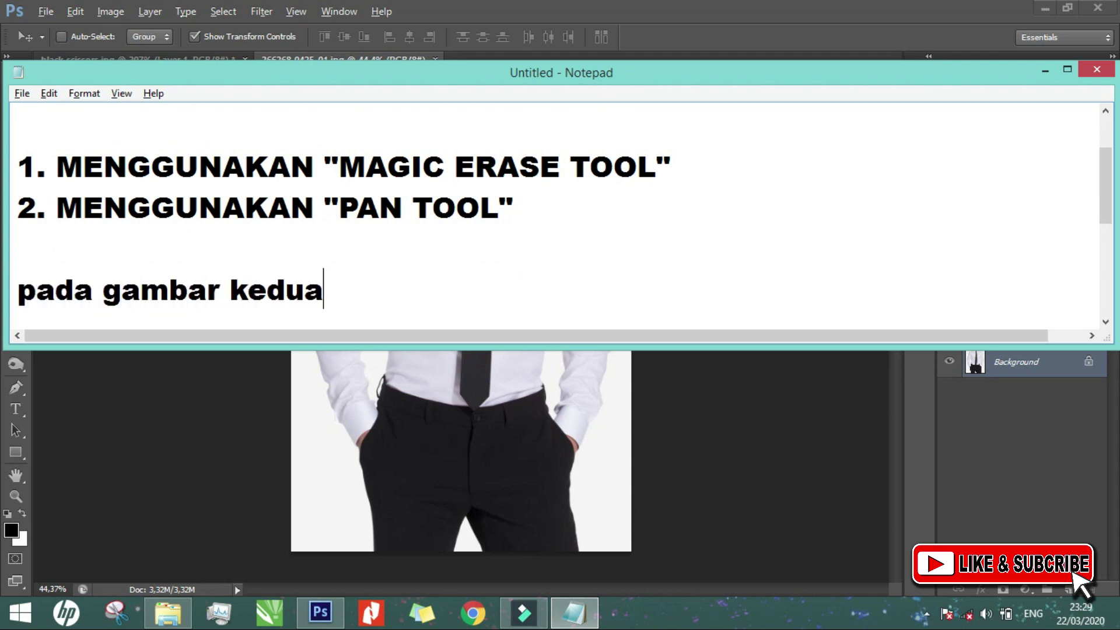
type(" sebaikny")
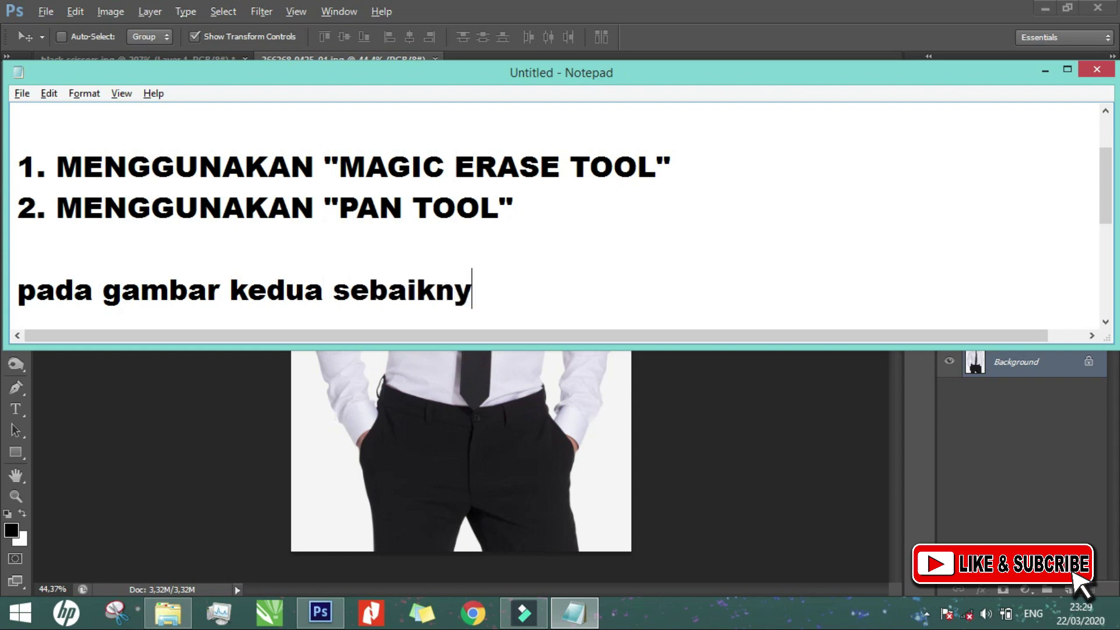
type("a guakan")
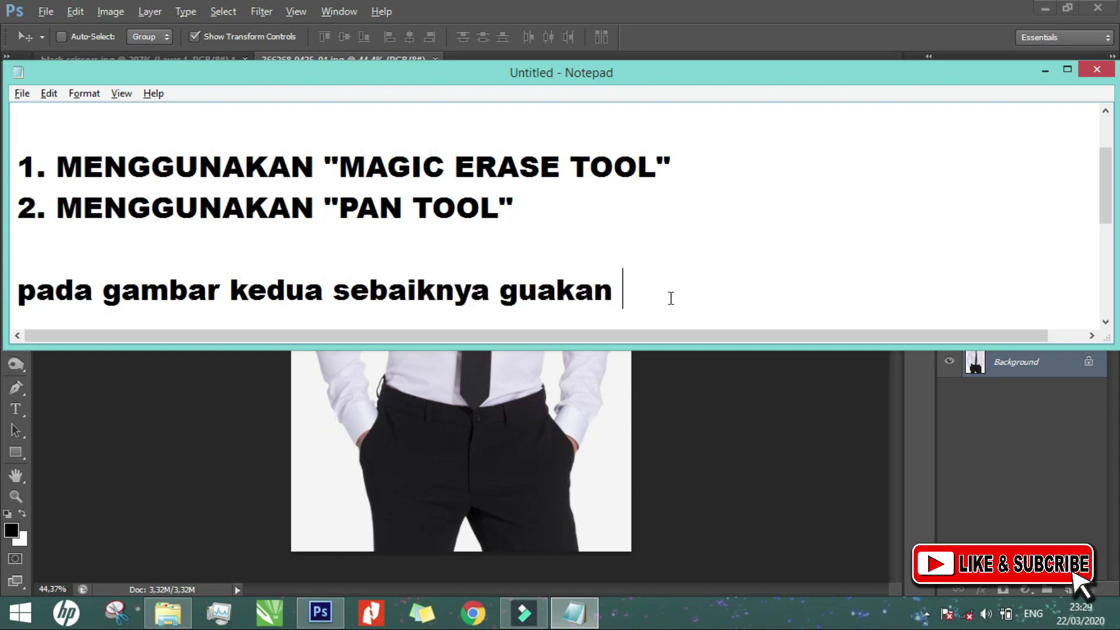
key("BackSpace")
key("BackSpace")
key("BackSpace")
key("BackSpace")
key("BackSpace")
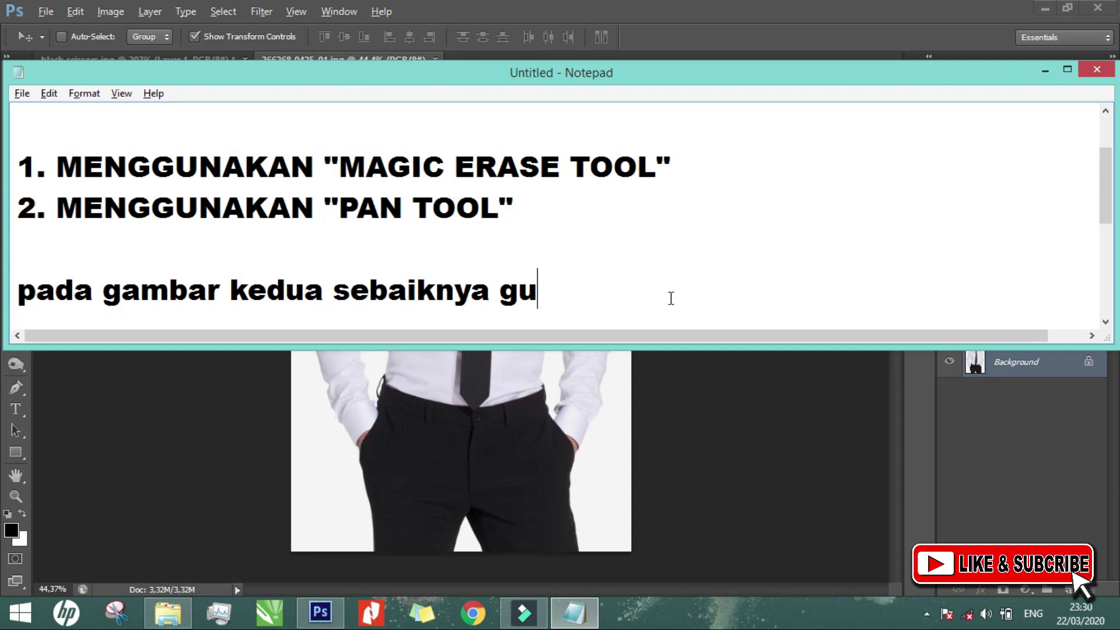
type("nakana")
key("BackSpace")
key("BackSpace")
type("P")
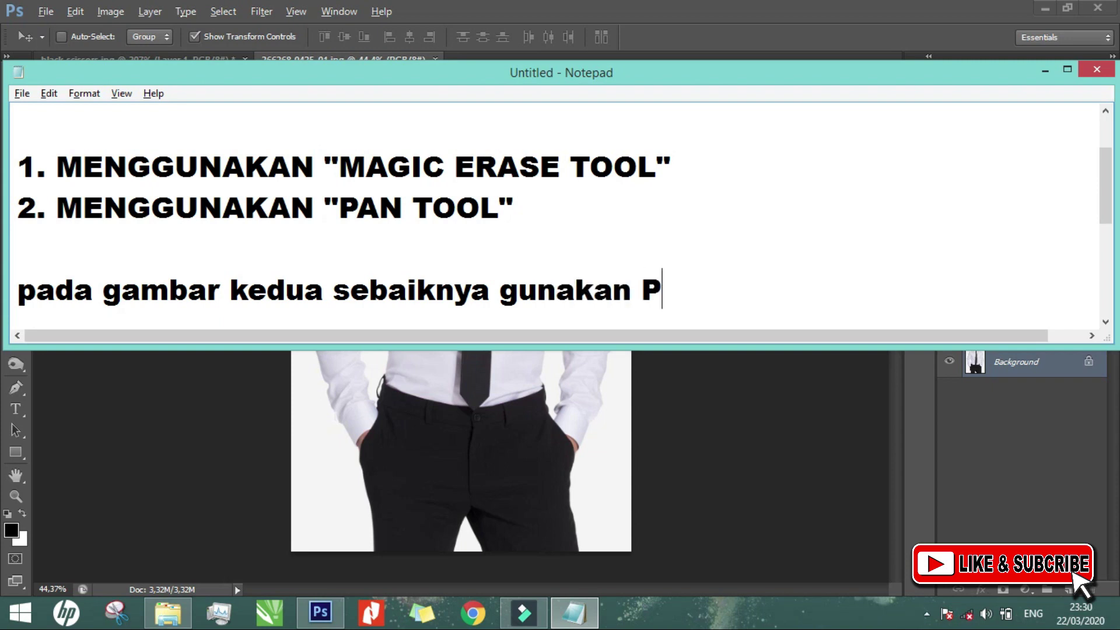
type("AN TOOL")
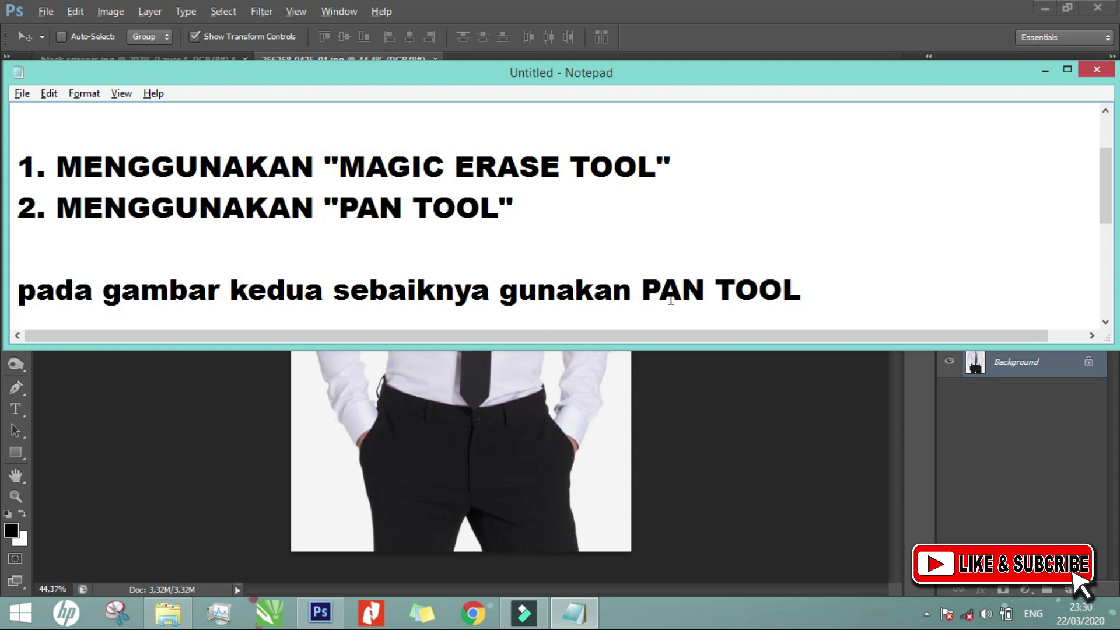
- Add the line "karna jika menggunakan magic erase tool maka gambar yg lain" below the PAN TOOL sentence
key("Return")
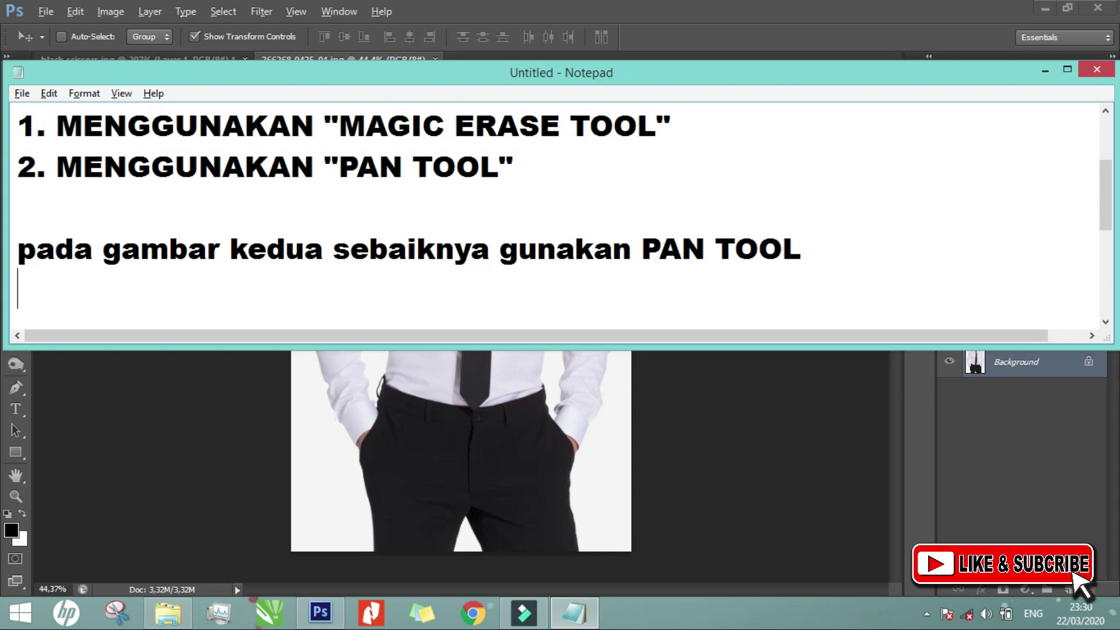
type("karna jika menggunakan ")
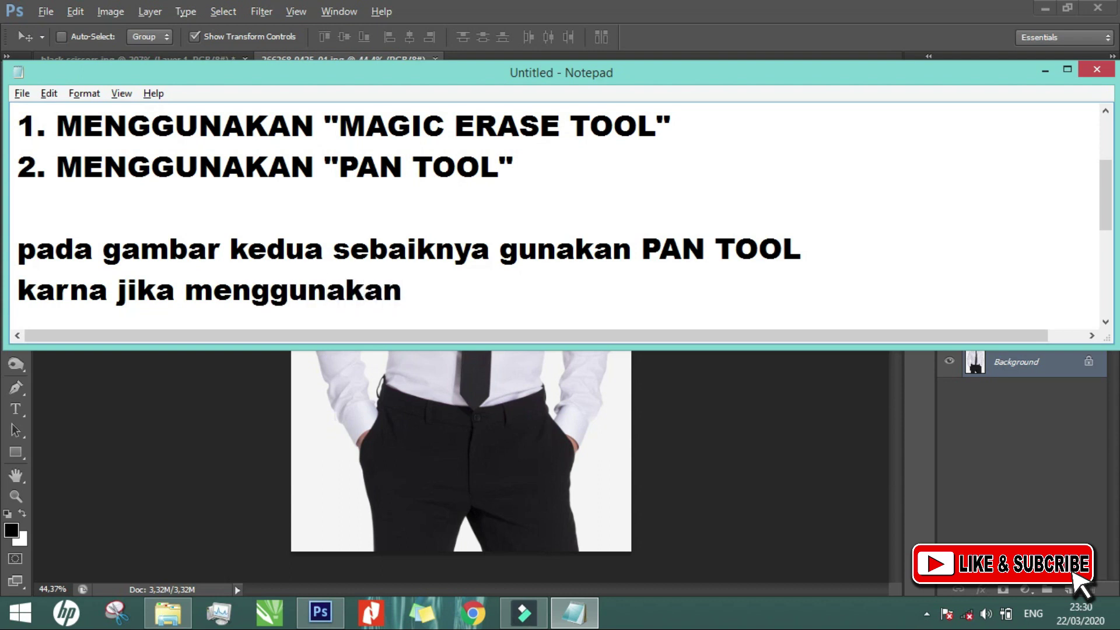
type("magic erase")
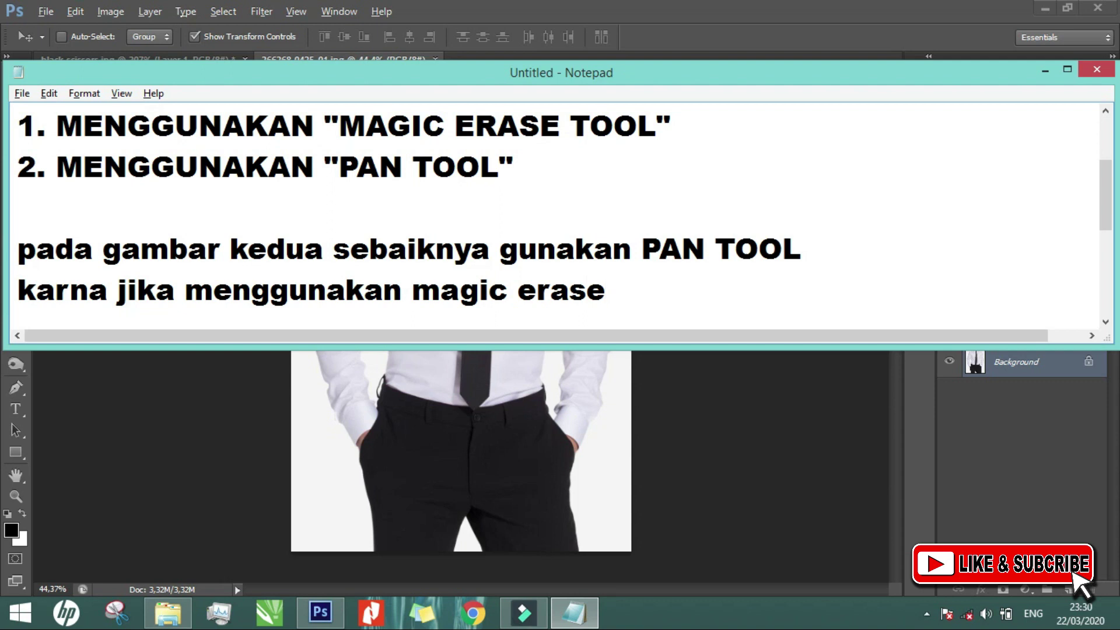
type(" tool ")
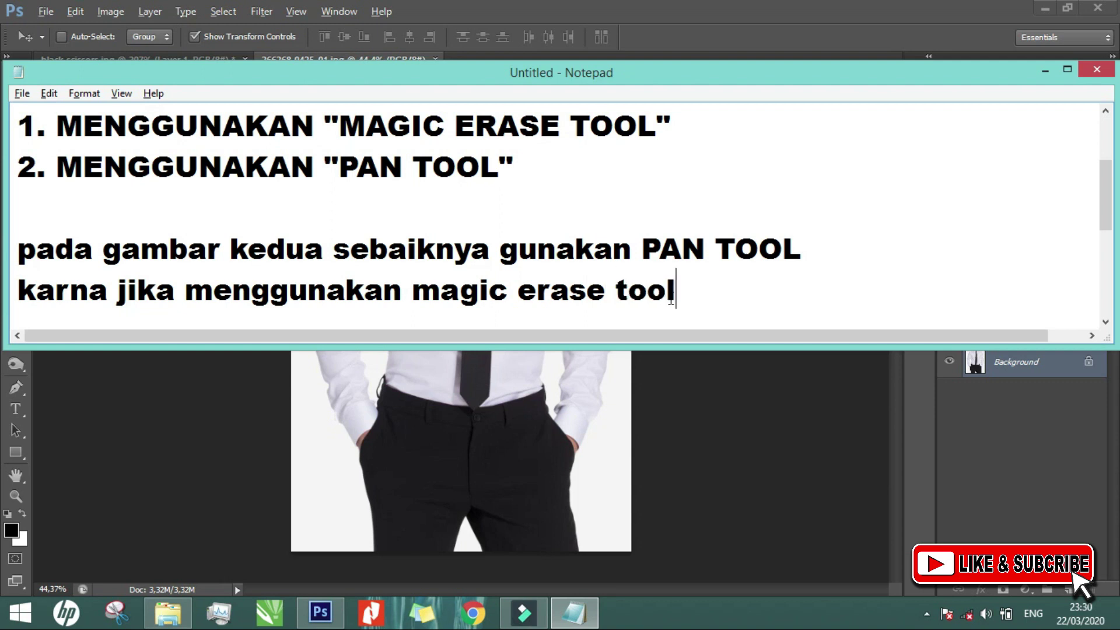
type("maka")
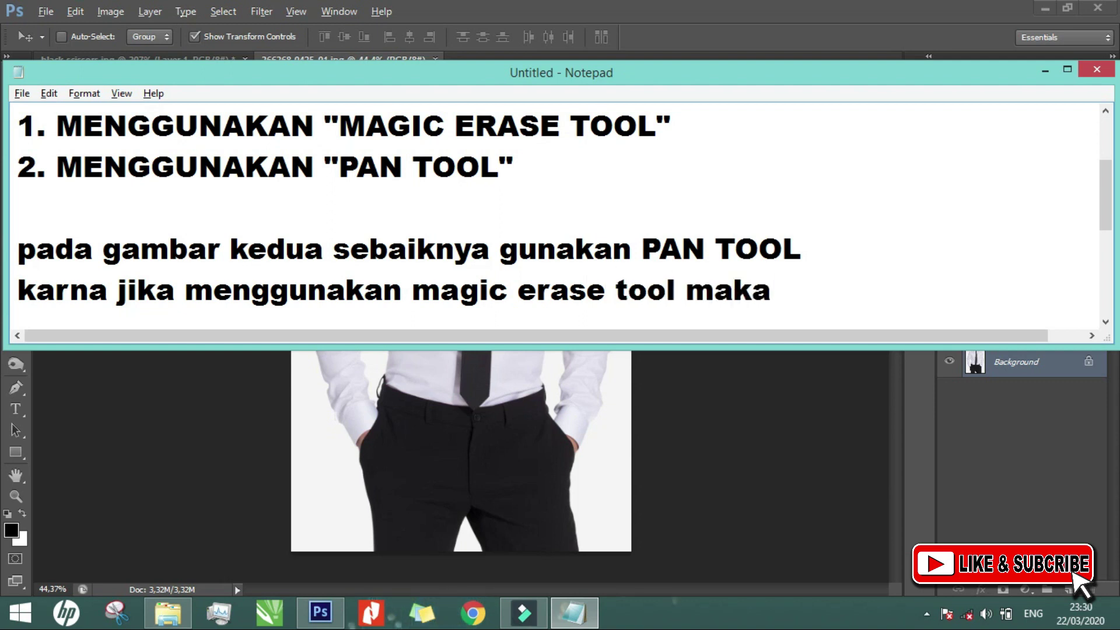
type(" gam")
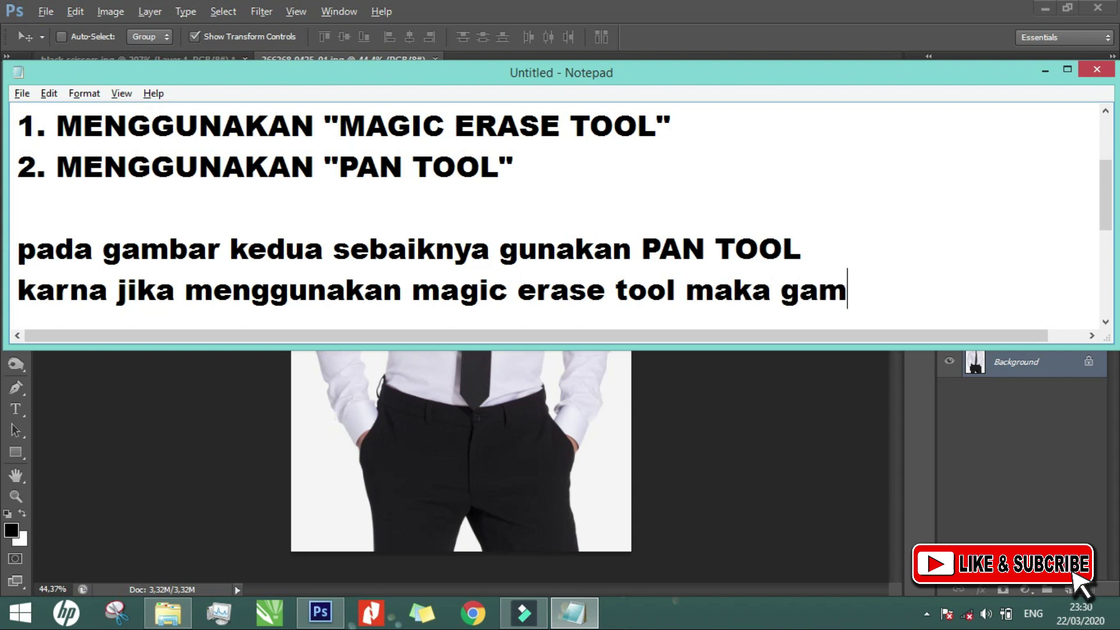
type("bar y")
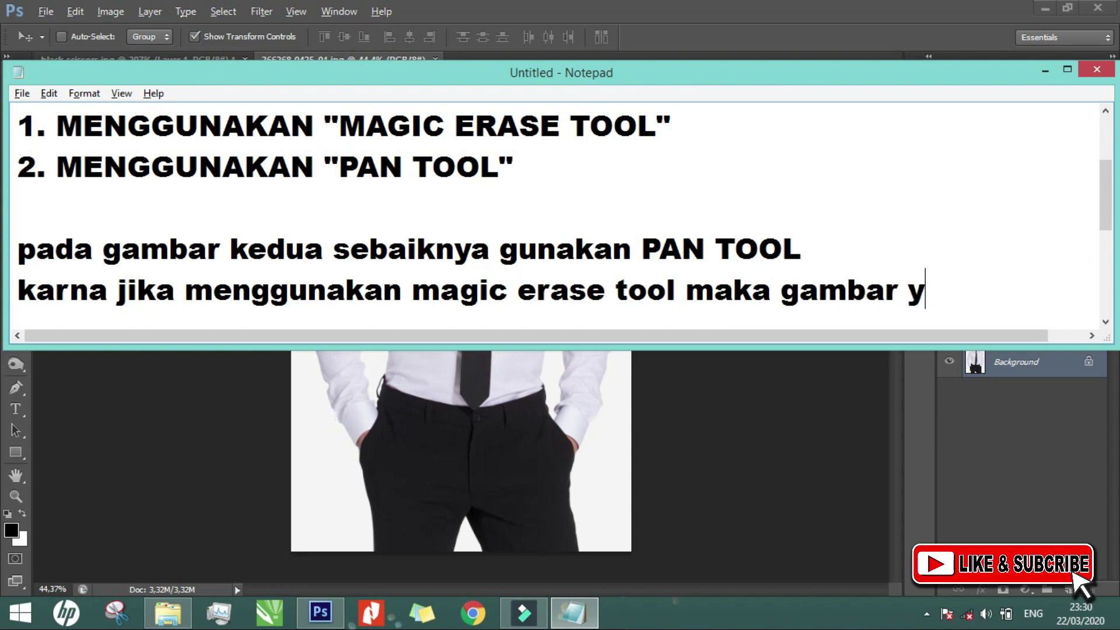
type("g lain")
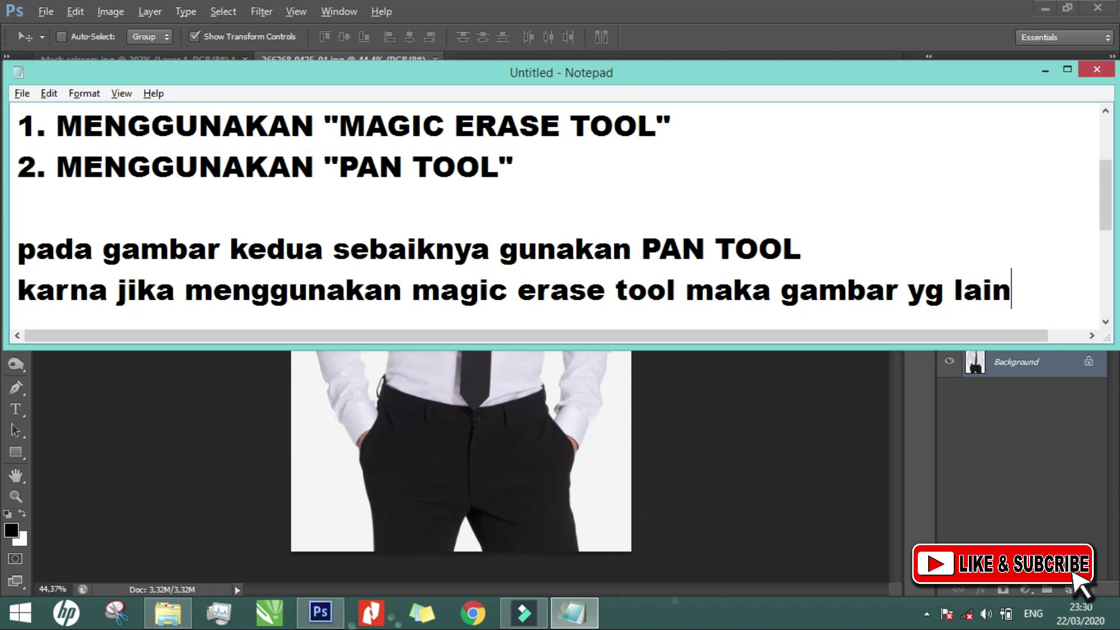
- Continue the note on a new line with "ikut terpotong atau hilang dikarnakan background dan gambar"
key("Return")
type("iku")
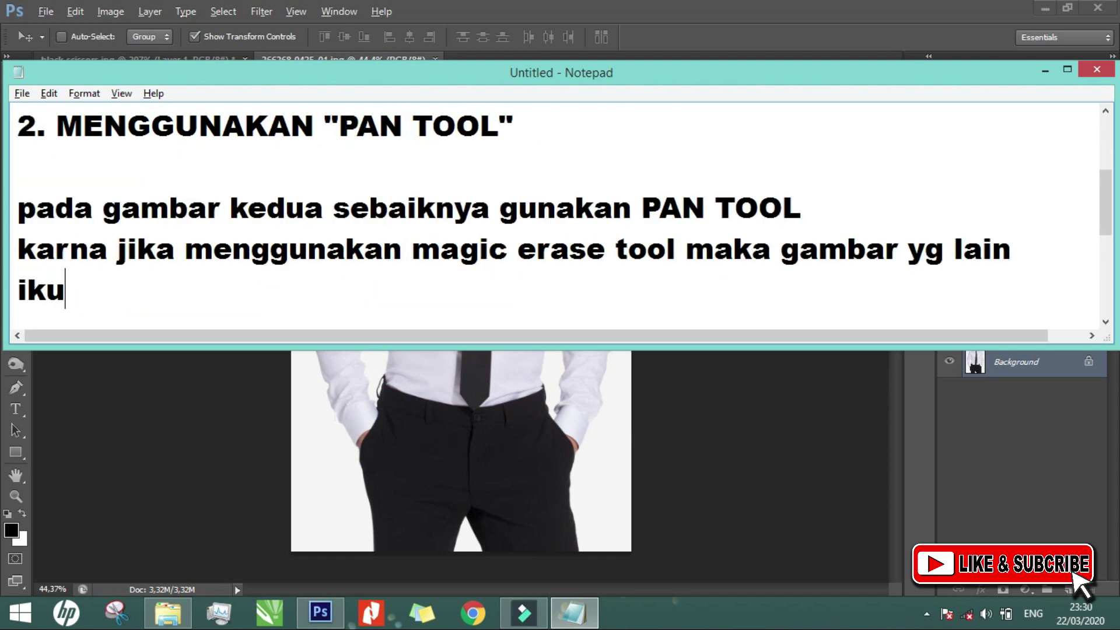
type("t terpotoong")
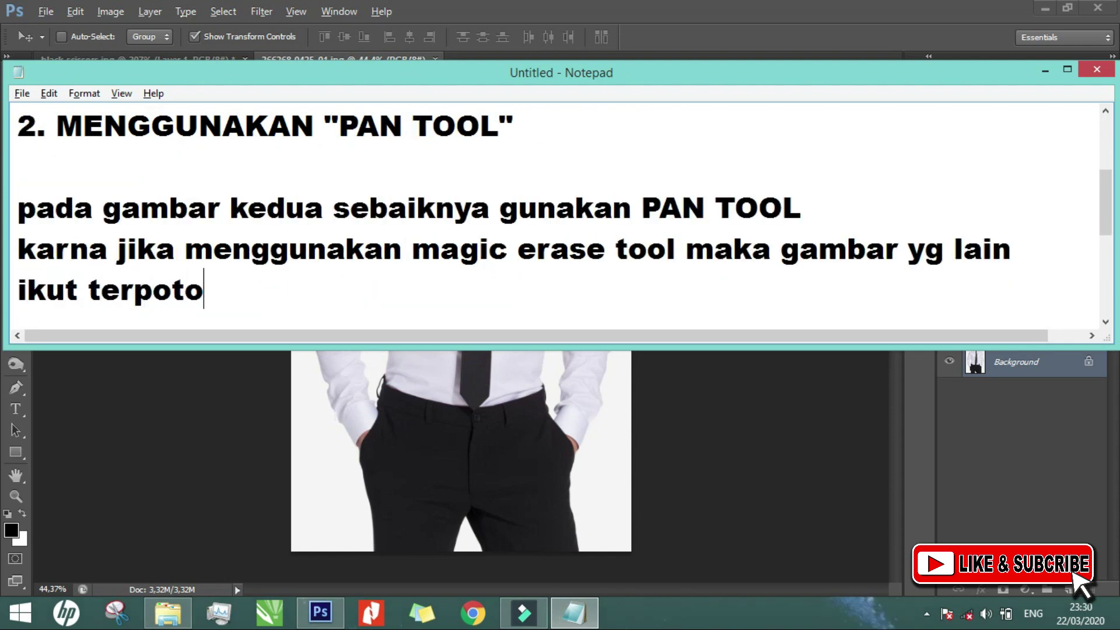
key("BackSpace")
key("BackSpace")
key("BackSpace")
type("ng")
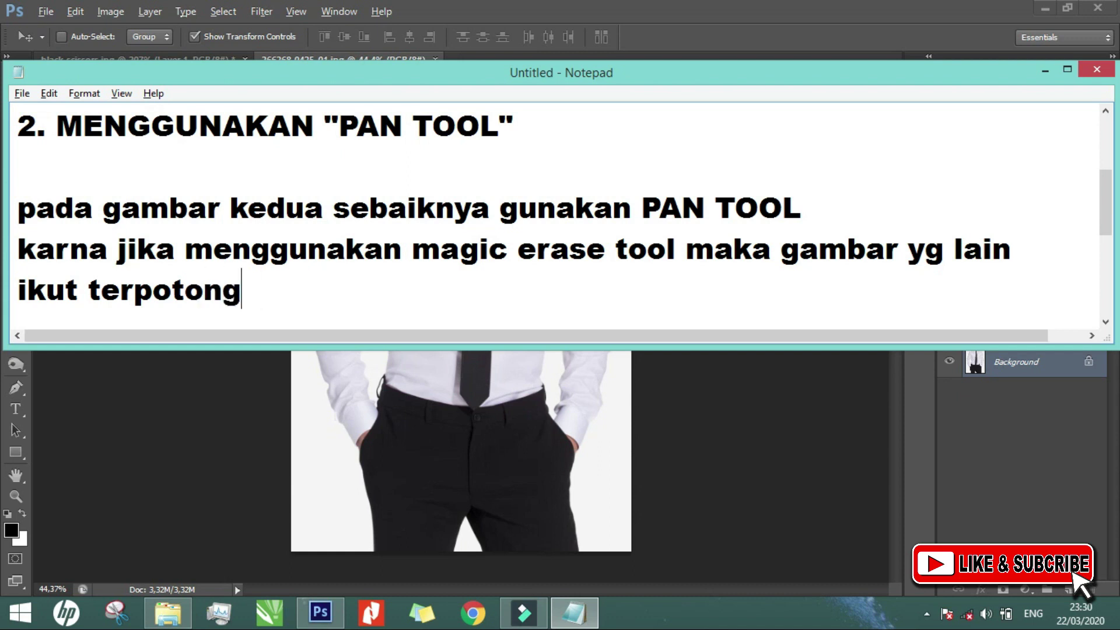
type(" atau hilang")
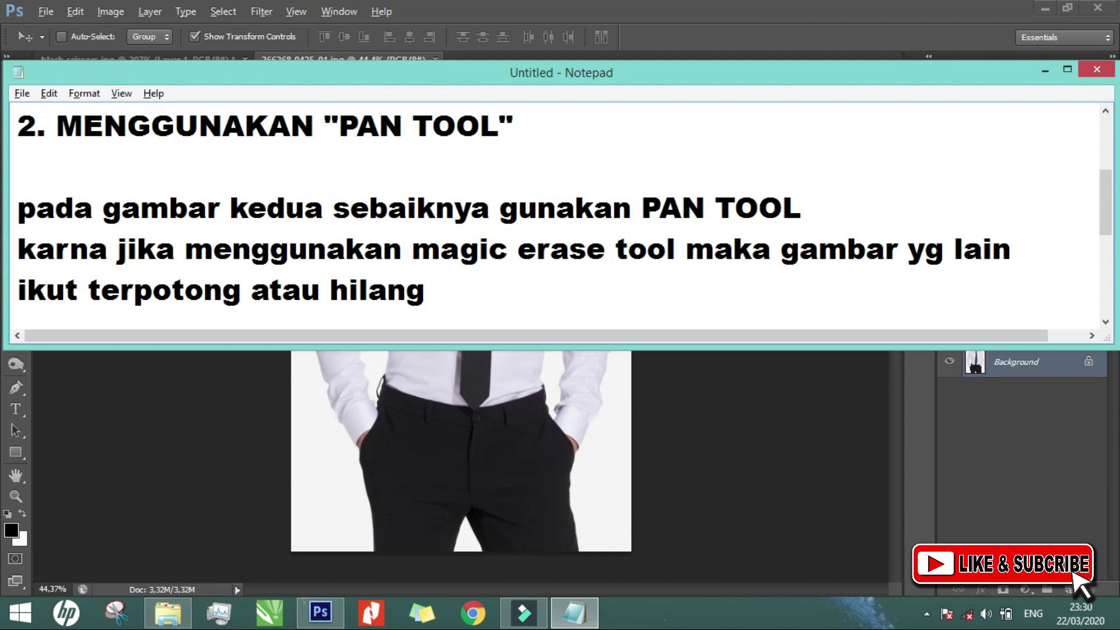
type(" dikarnakan ")
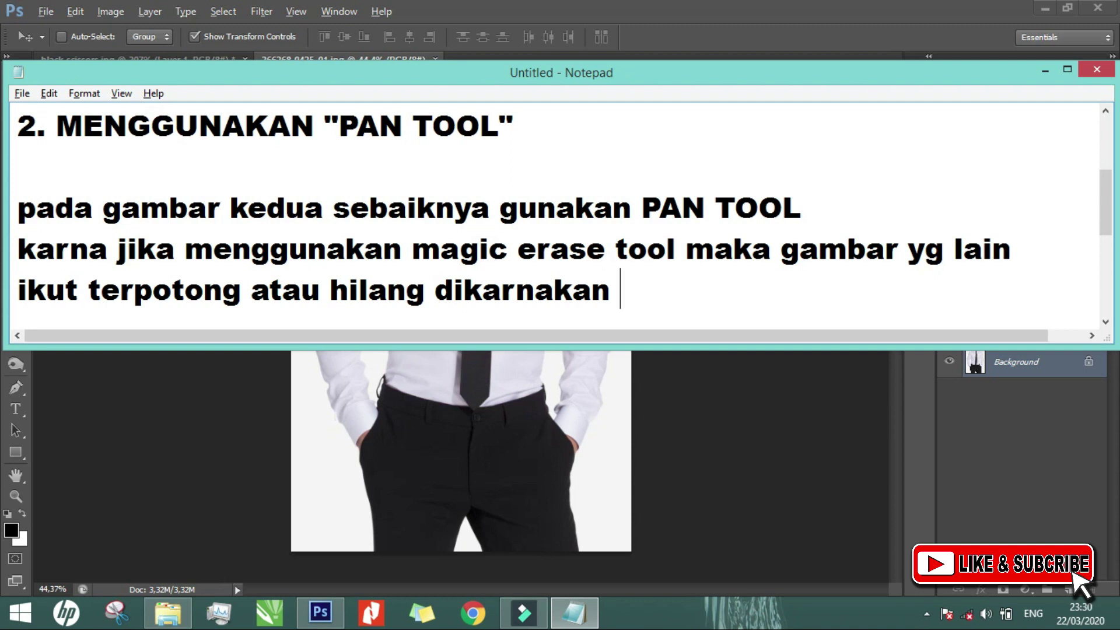
type("ba")
type("ckg")
key("BackSpace")
type("kg")
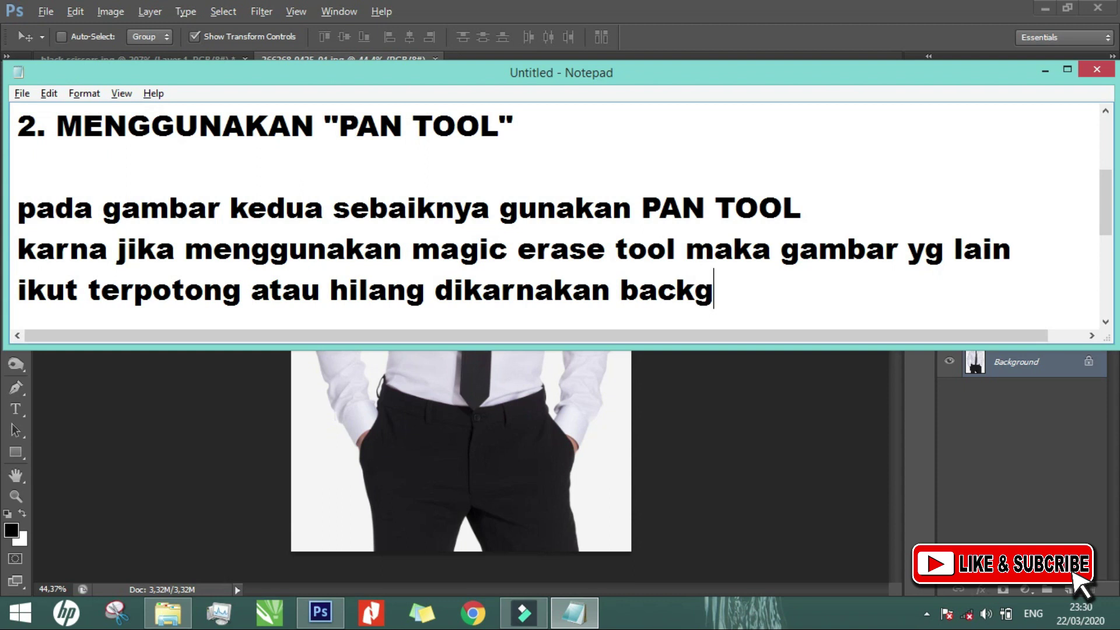
type("roud")
key("BackSpace")
type("nd")
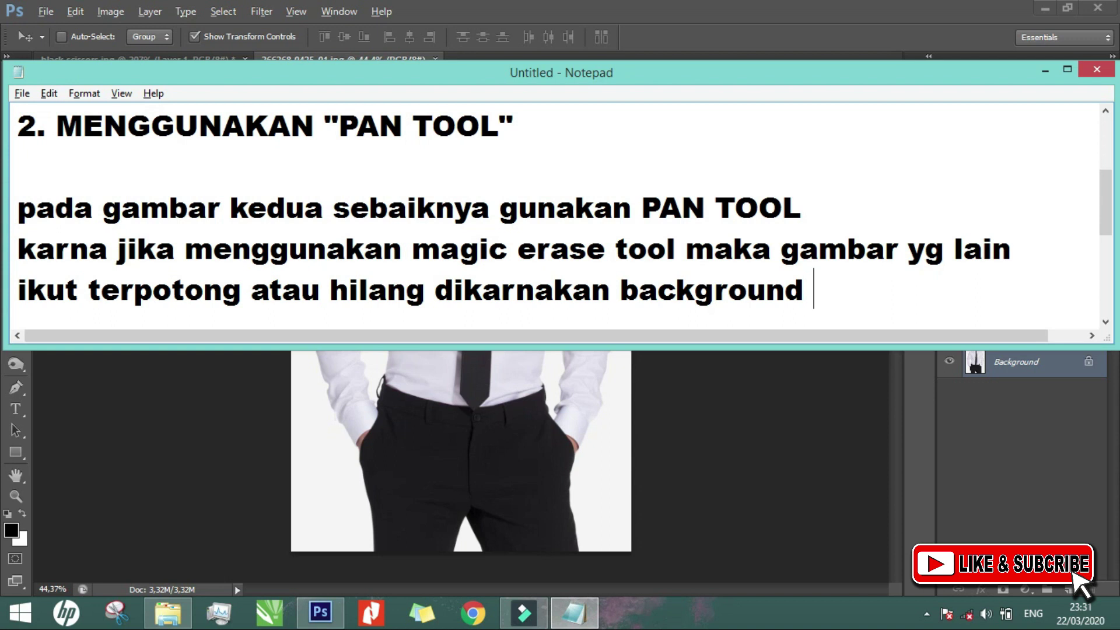
type("dan gambar")
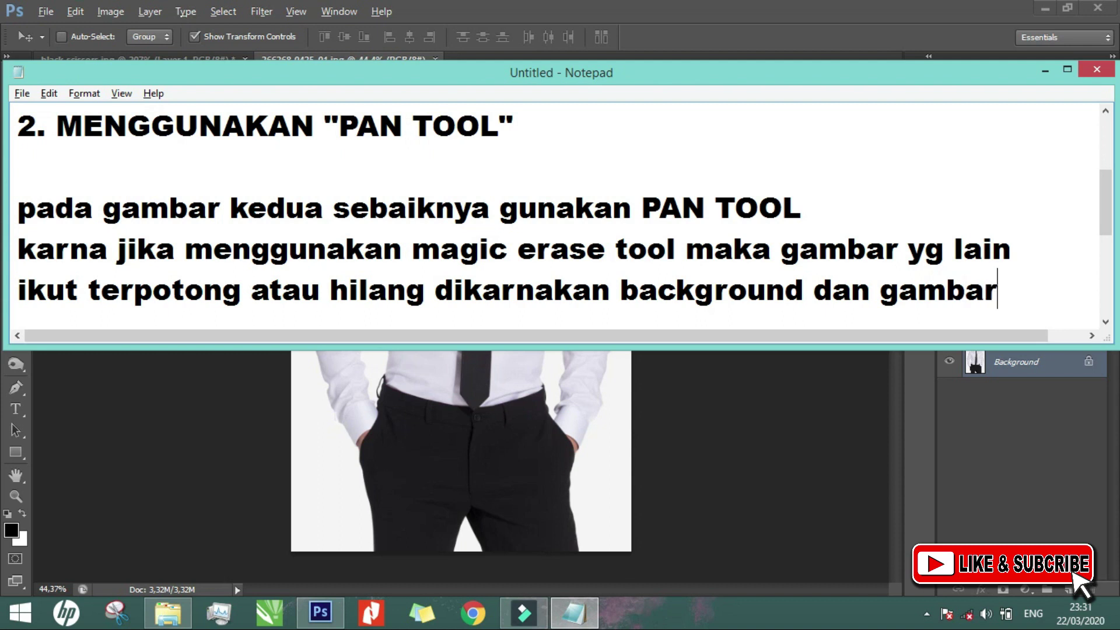
- Finish the note with the line "yang diinginkan sama2 cerah..." and return to the shirt photo in Photoshop
key("Return")
type("yang")
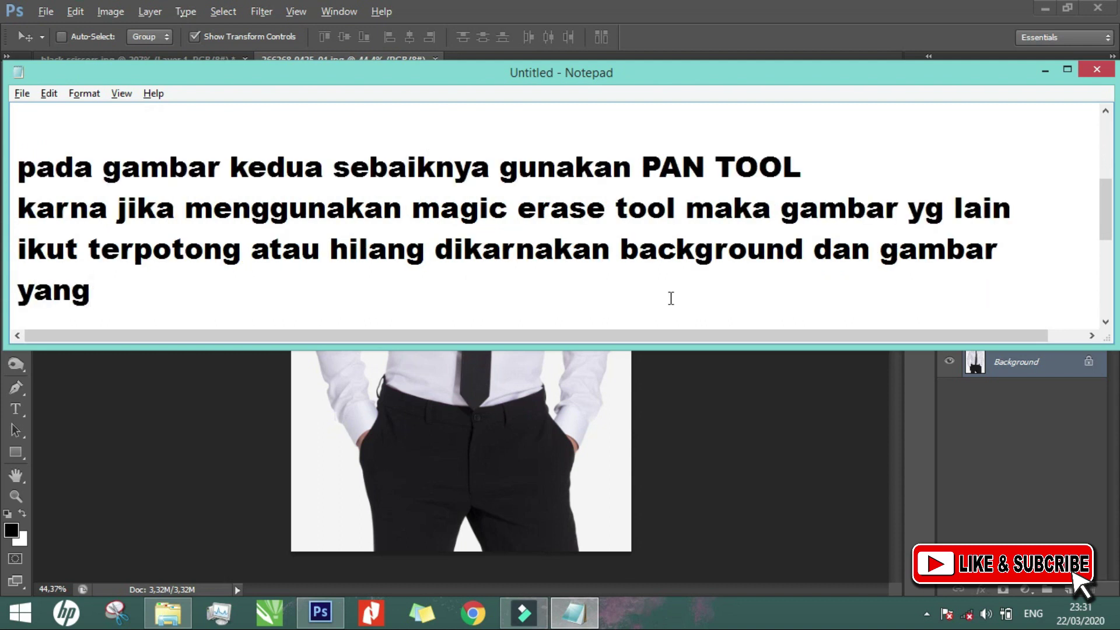
type(" diingink")
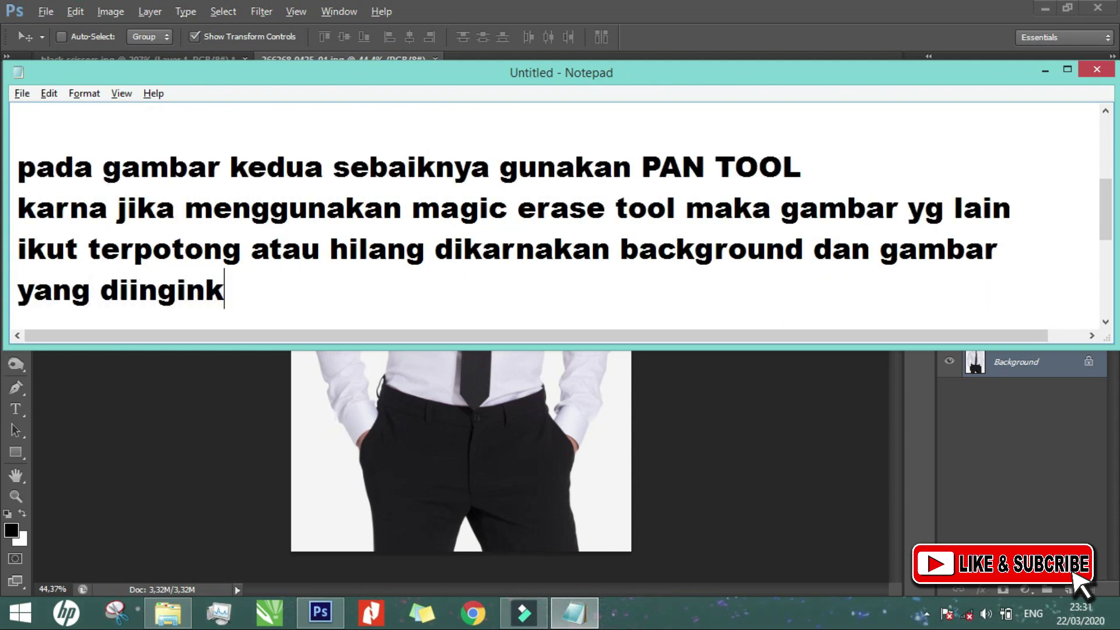
type("an sama")
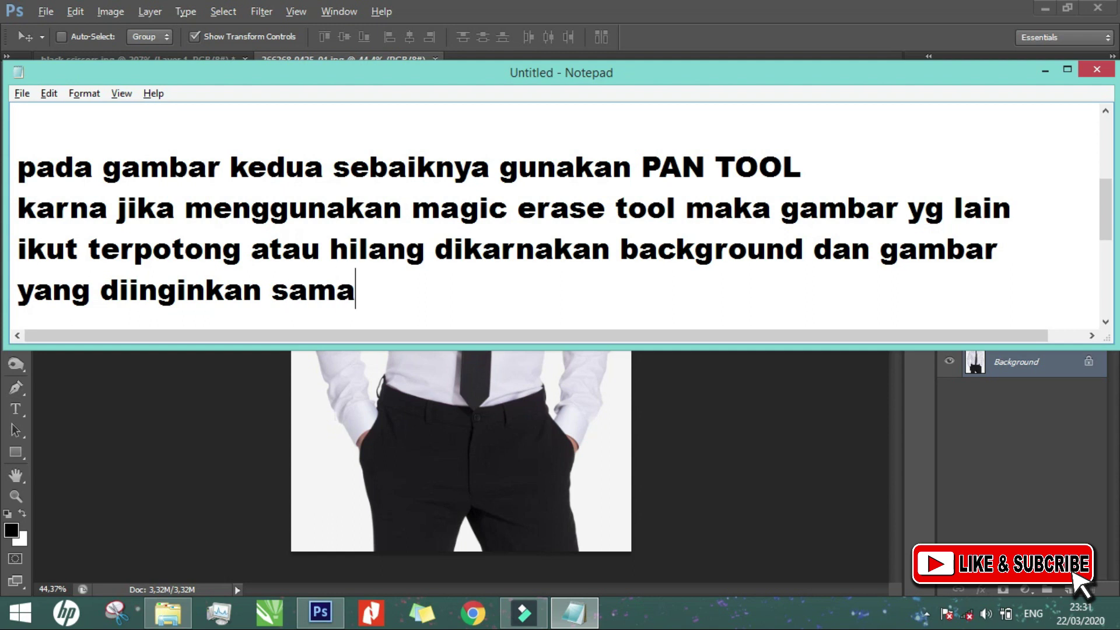
type("2 cerah...")
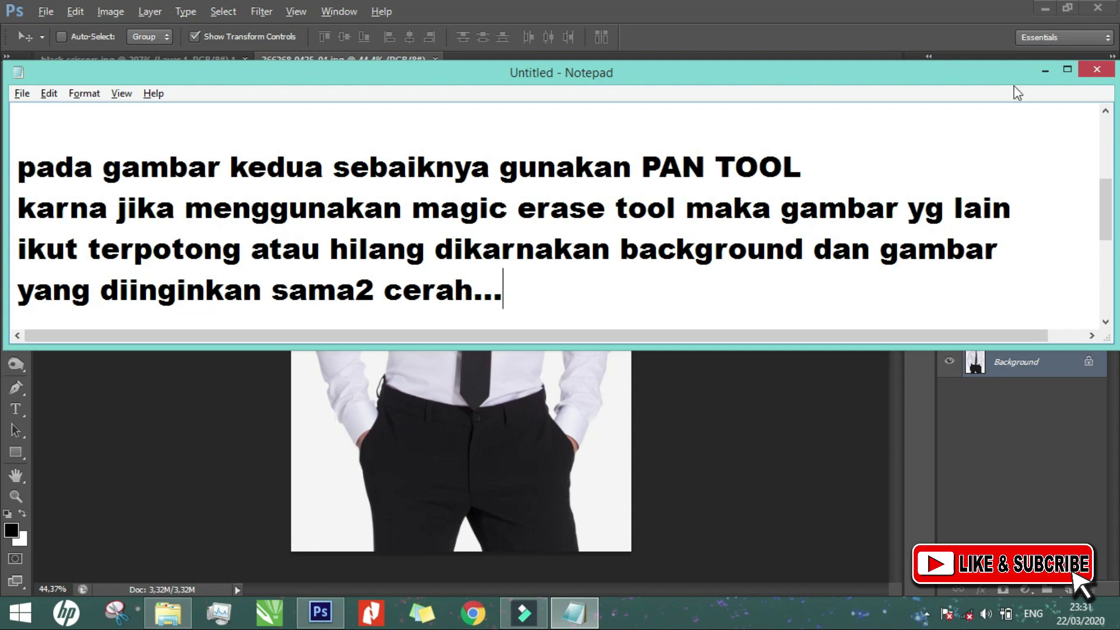
left_click(1045, 71)
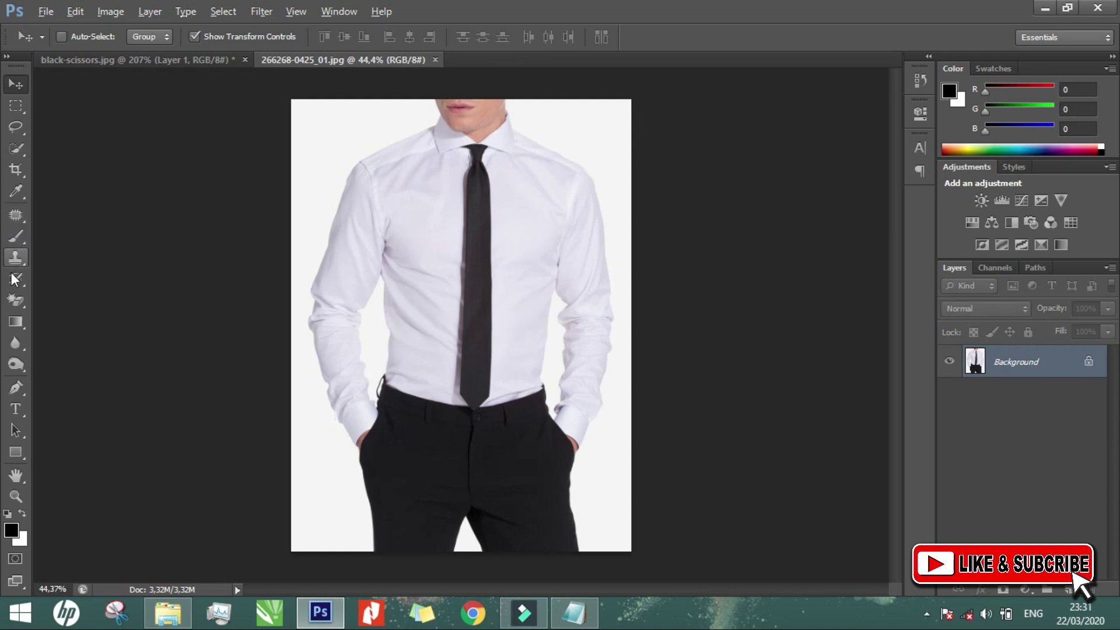
- Erase the light background beside the man's sleeve on the photo's left side with the Magic Eraser Tool and inspect the shirt up close
left_click(16, 300)
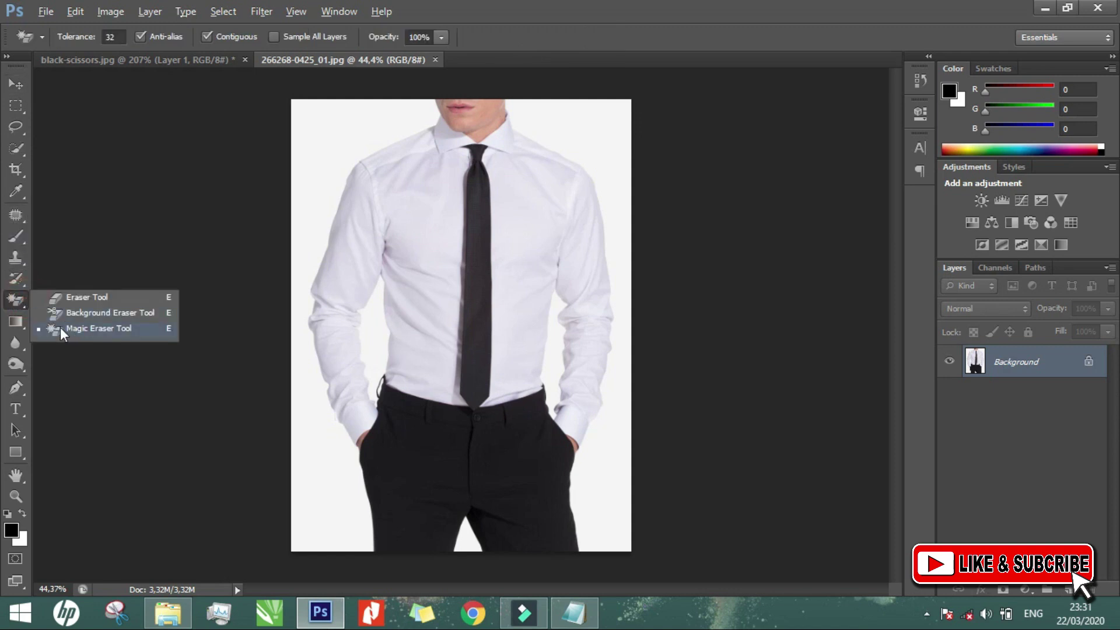
left_click(121, 328)
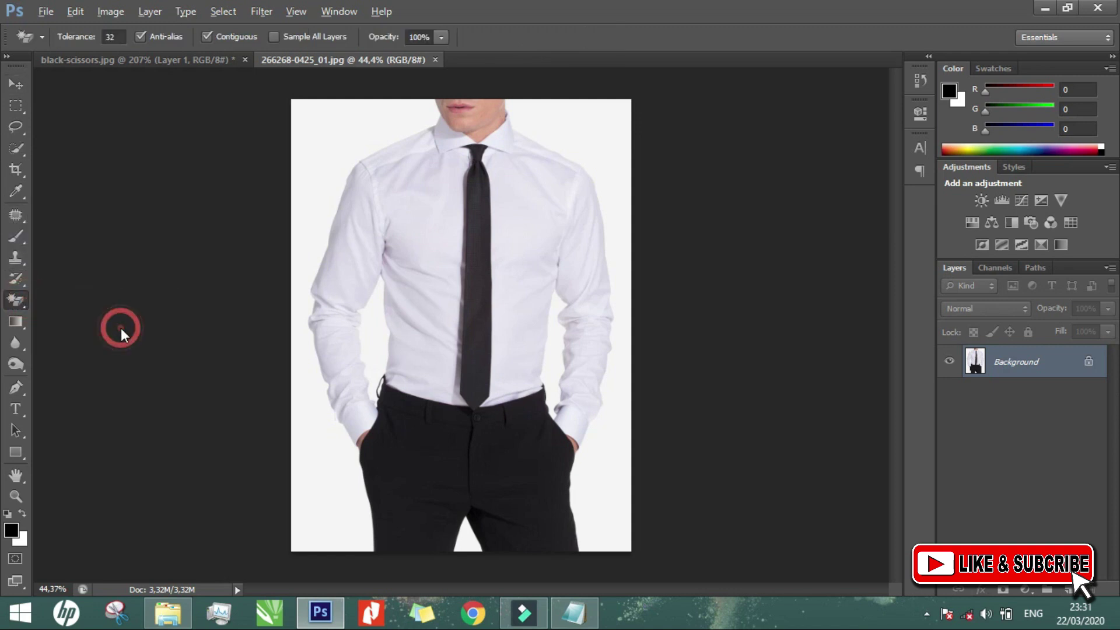
left_click(340, 139)
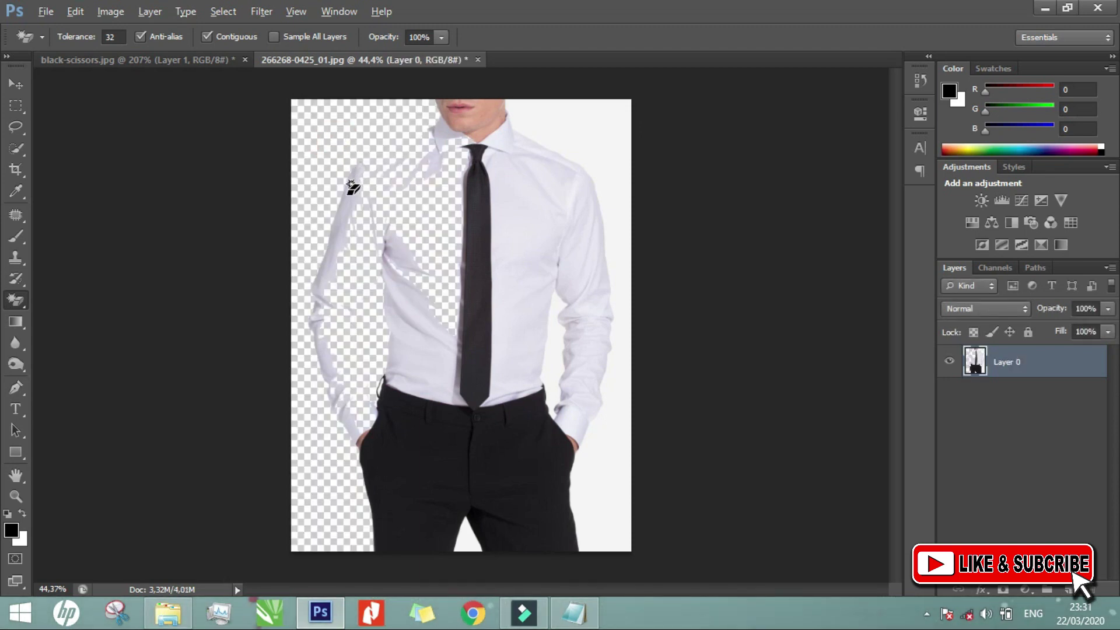
scroll(353, 186, "up", 5)
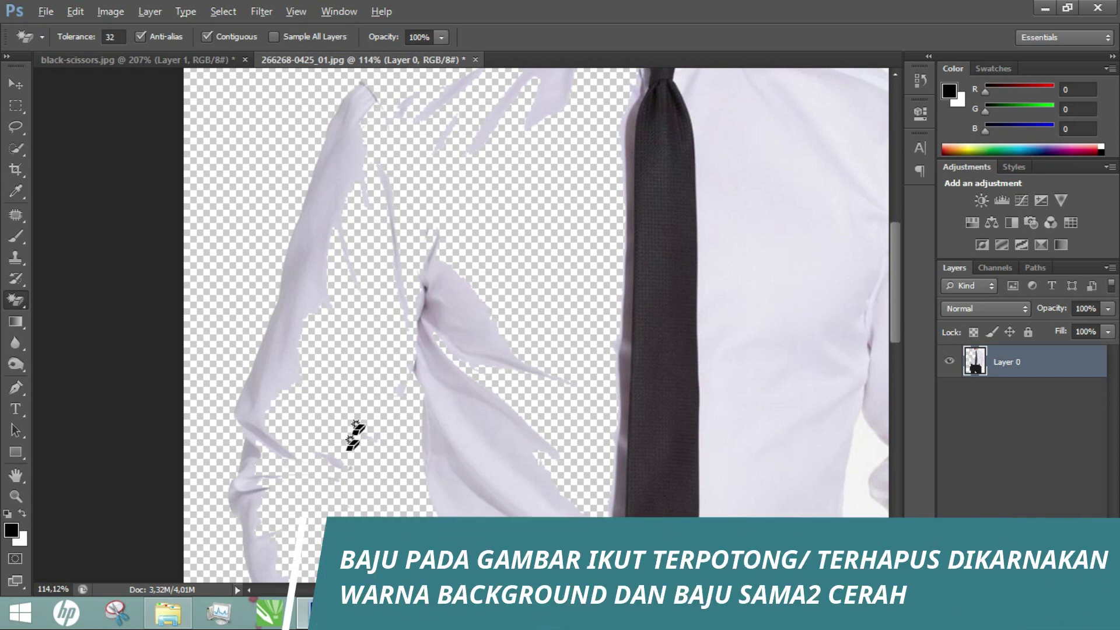
- Add a new layer beneath the erased shirt photo and fill it with white, then black, to reveal the erased shirt areas
scroll(412, 283, "down", 2)
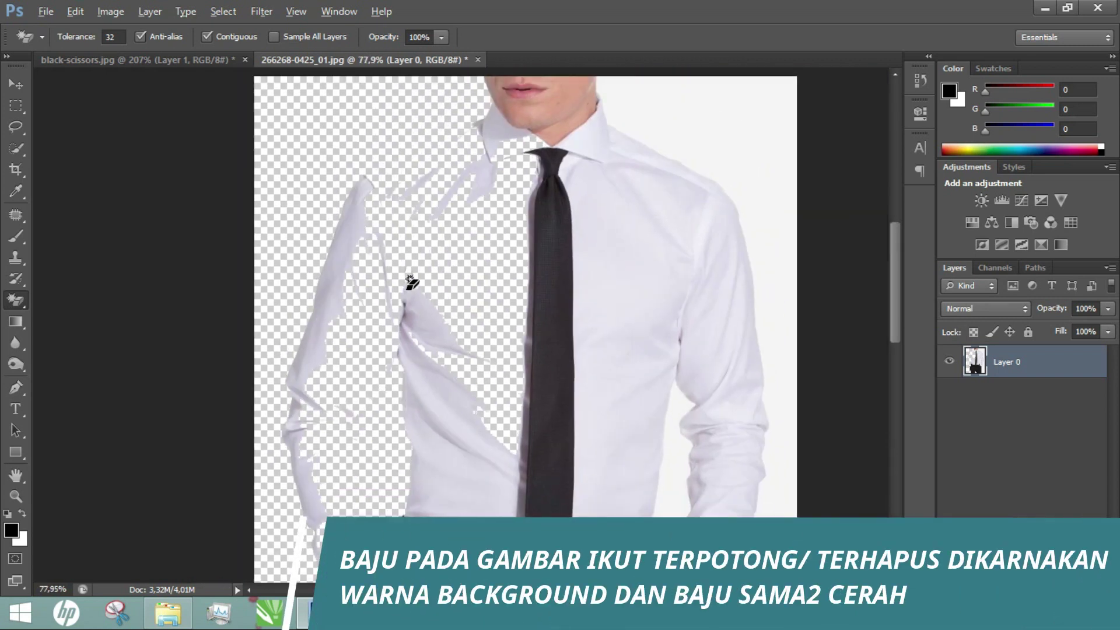
scroll(411, 283, "up", 1)
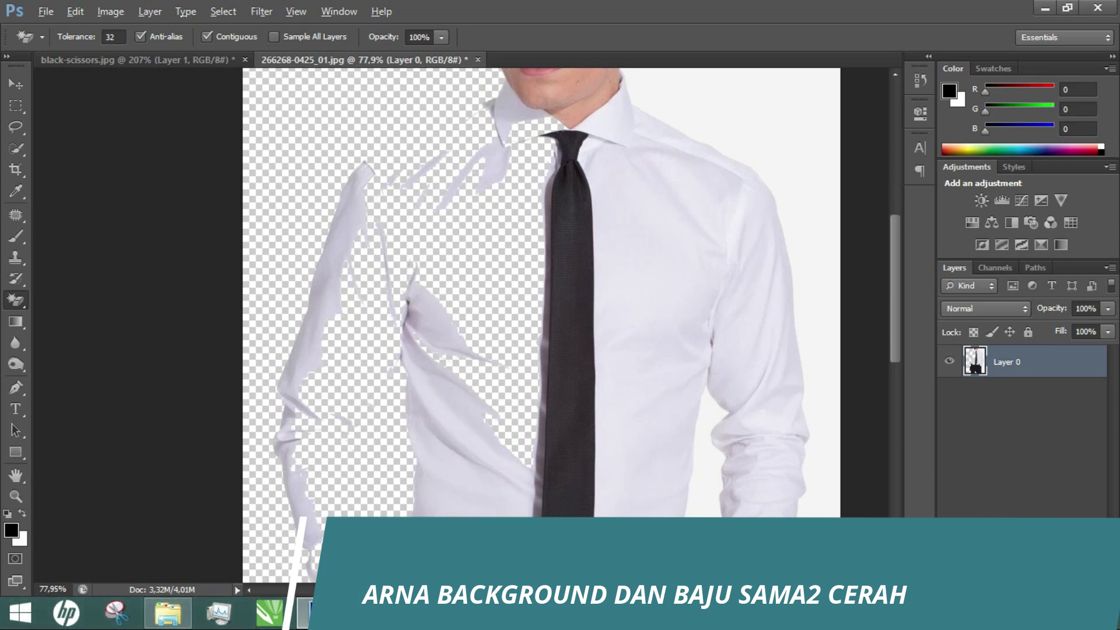
left_click(1069, 589)
left_click_drag(1060, 371, 1068, 409)
key("ctrl+BackSpace")
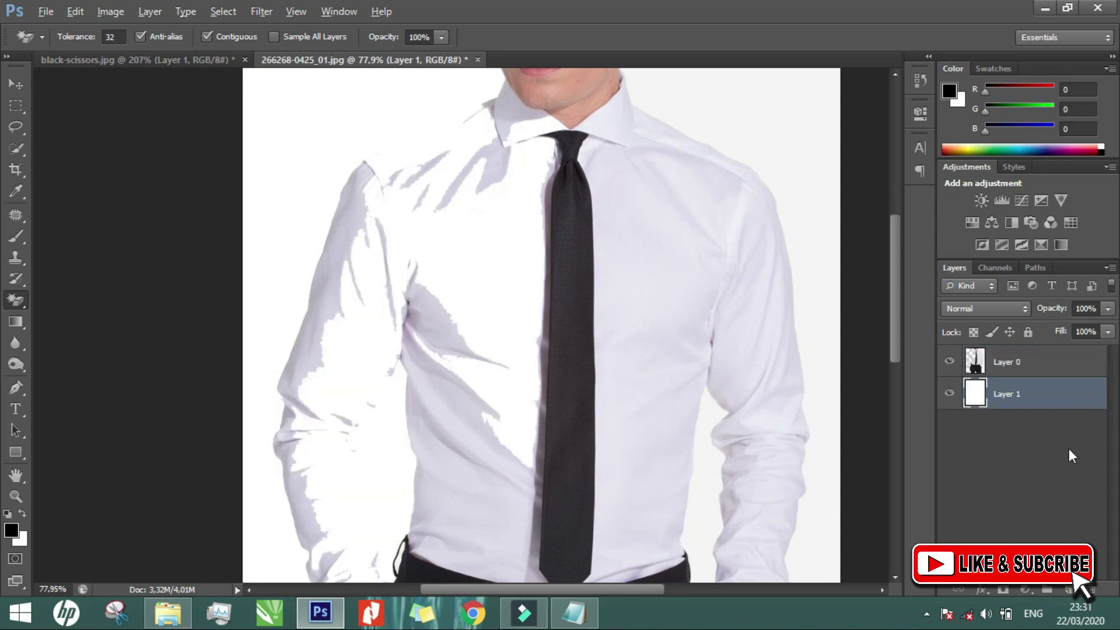
key("alt+BackSpace")
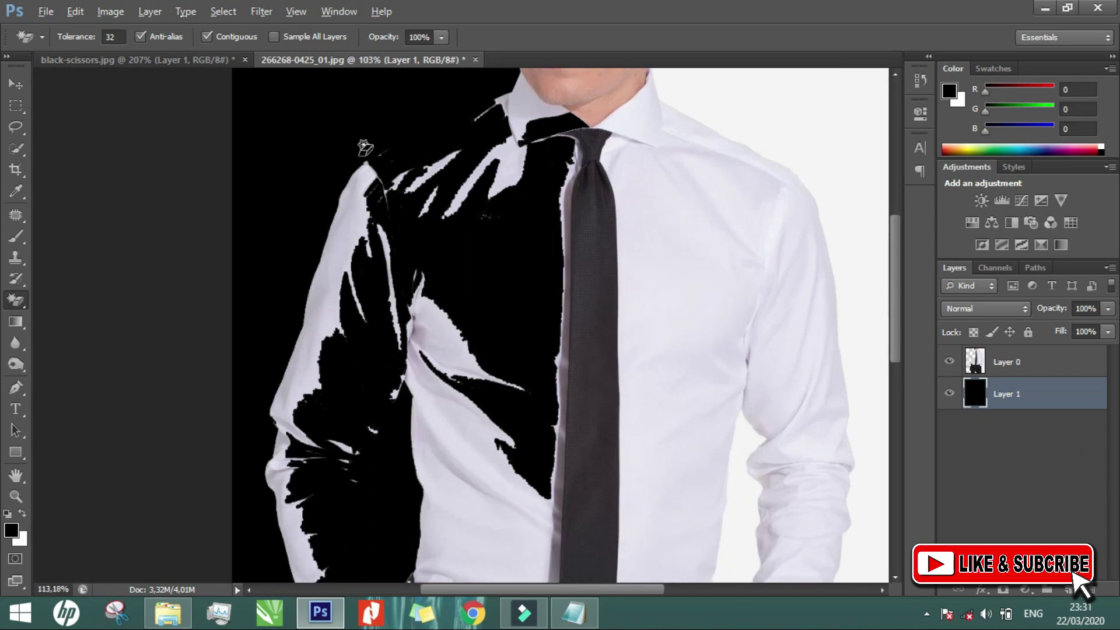
scroll(362, 147, "up", 3)
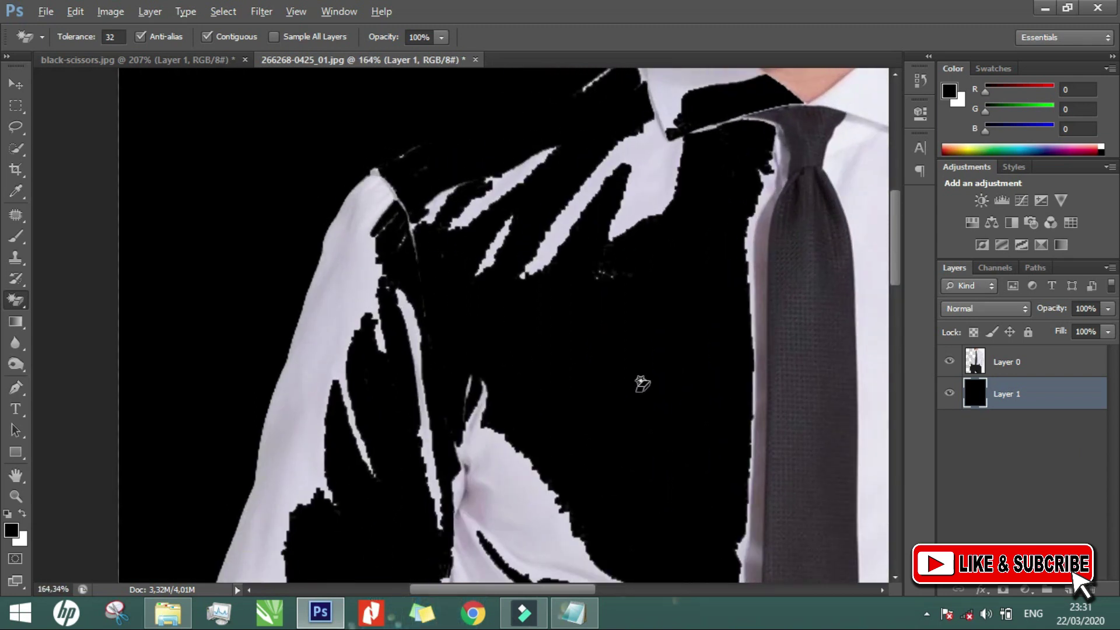
- Undo the layer fills, the added layer and the Magic Eraser edit to restore the original shirt photo
key("ctrl+z")
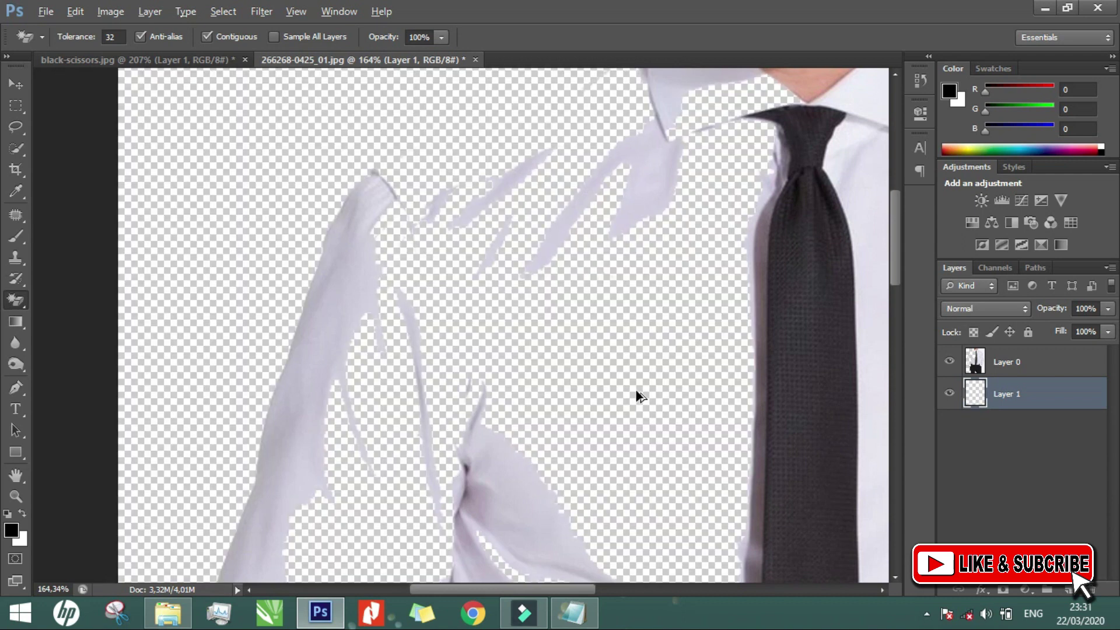
key("ctrl+alt+z")
key("ctrl+alt+z")
key("ctrl+alt+z")
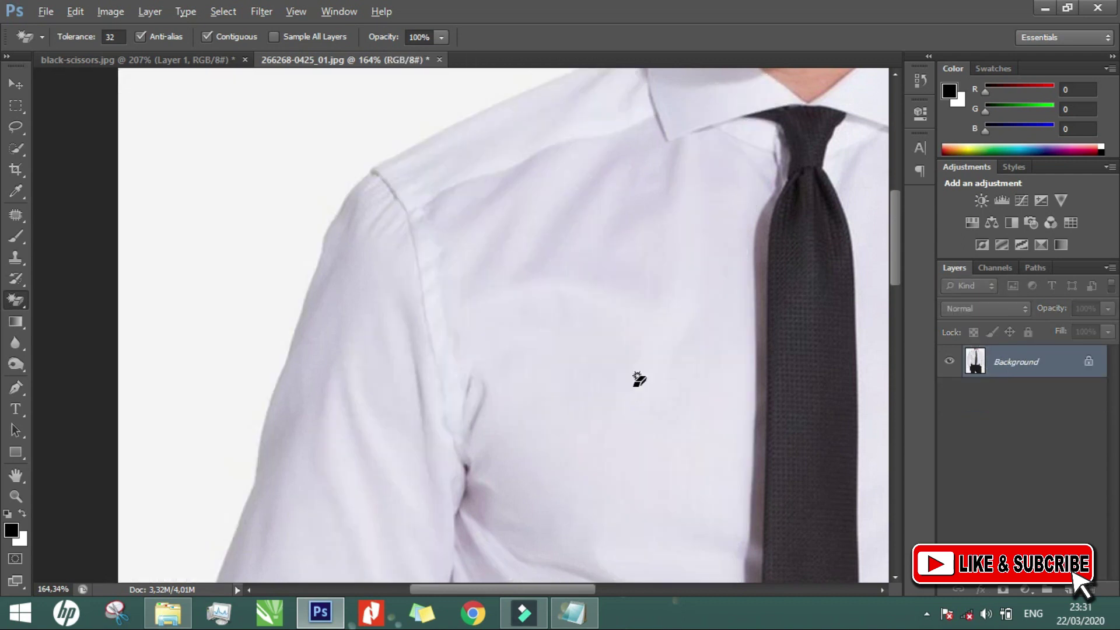
scroll(400, 267, "down", 5)
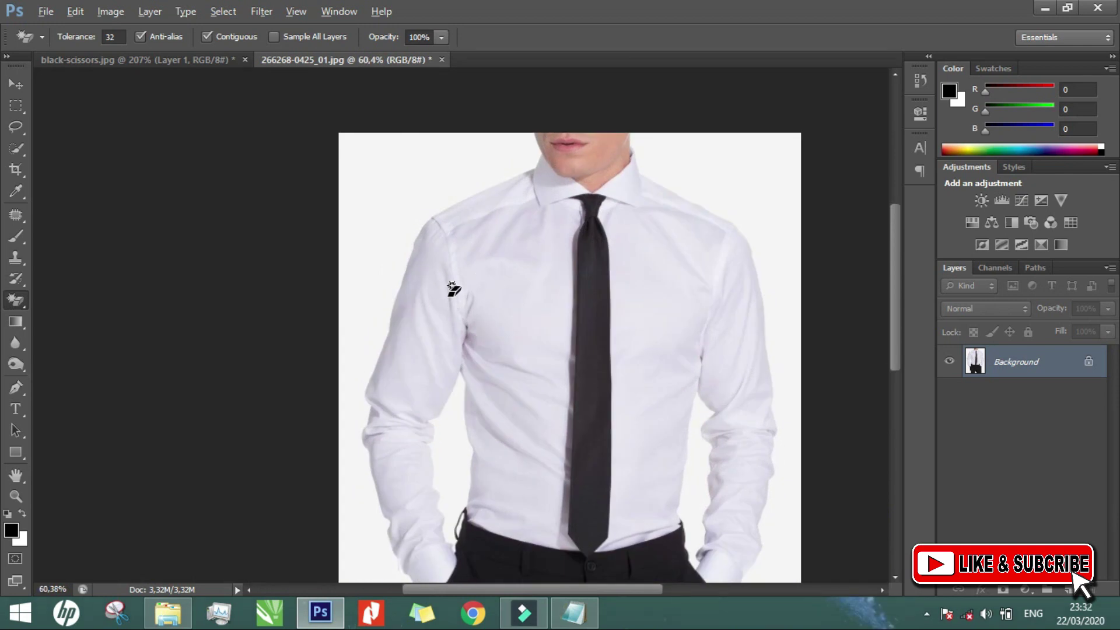
scroll(489, 251, "down", 2)
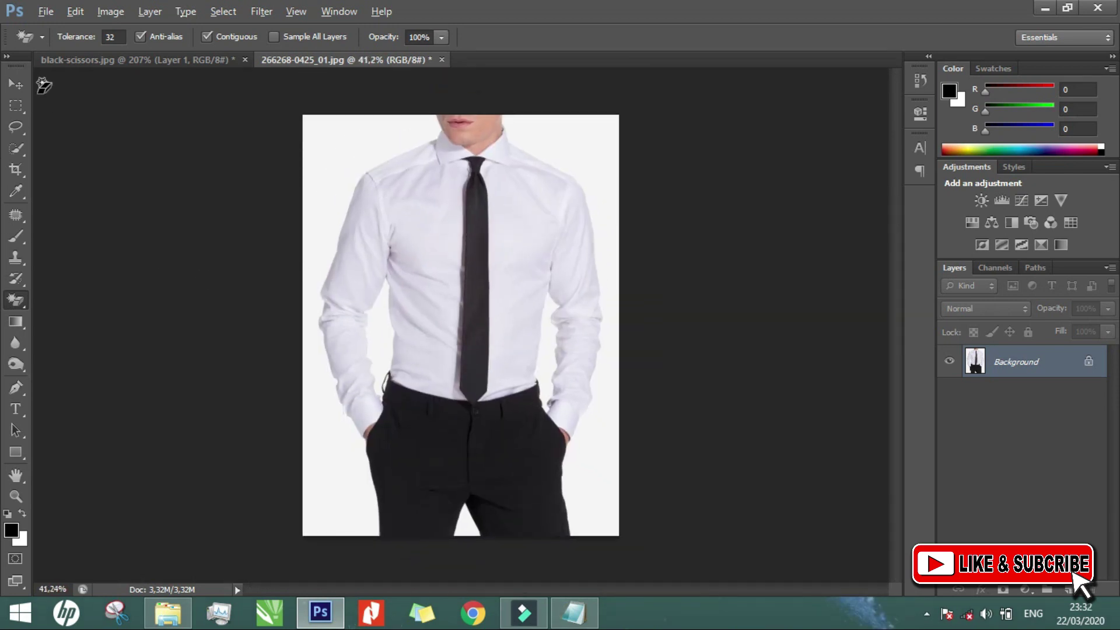
- Switch to the Notepad note, highlight "sebaiknya gunakan PAN TOOL" and return to the shirt photo in Photoshop
left_click(16, 84)
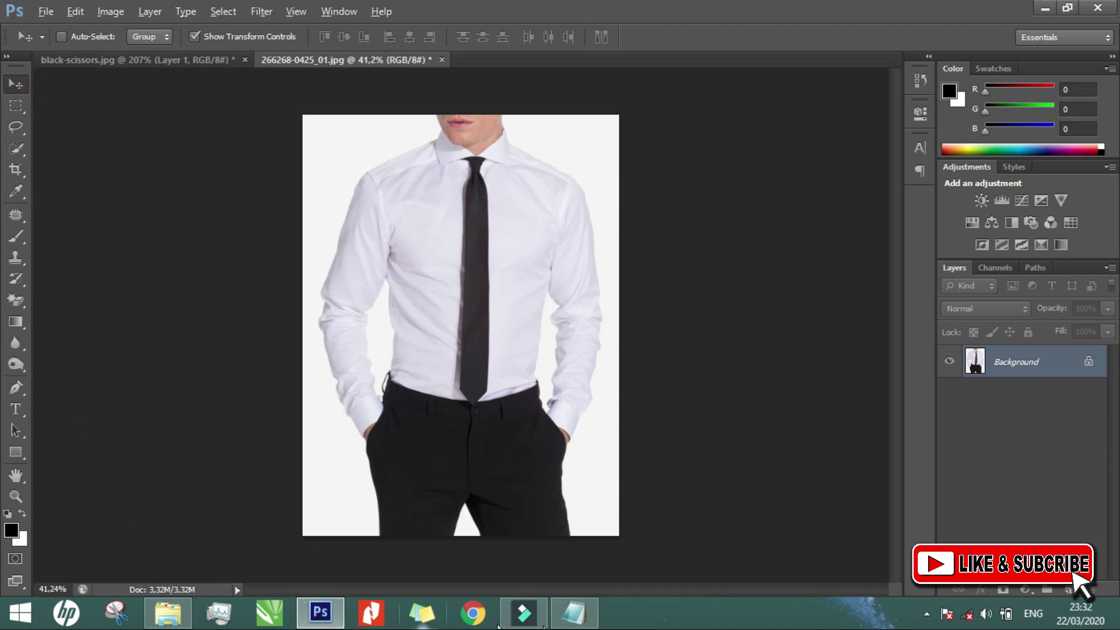
left_click(591, 621)
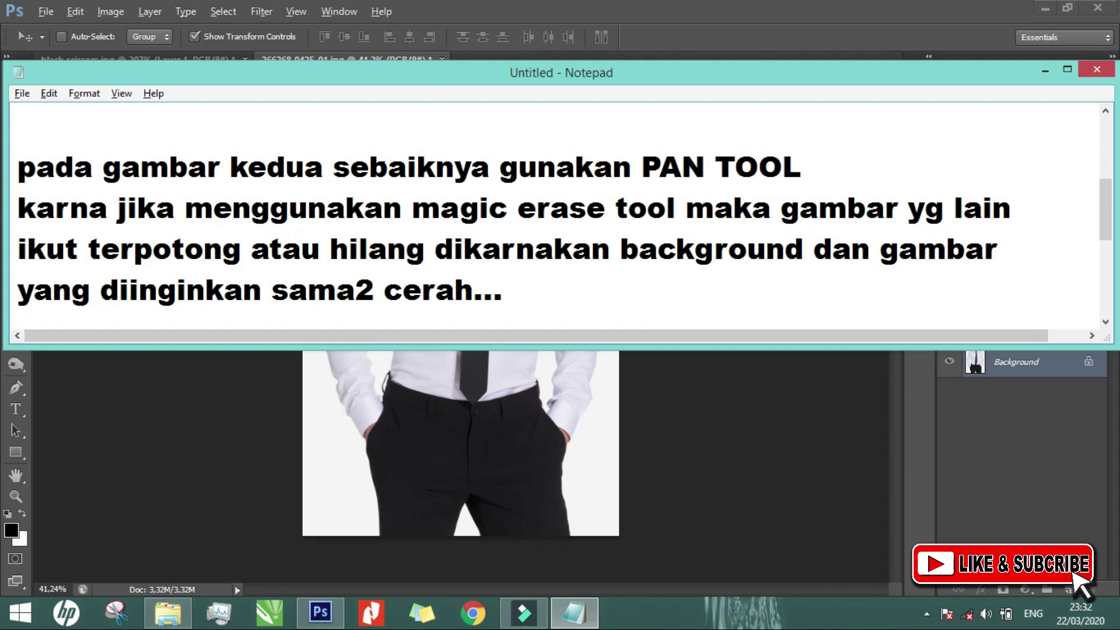
left_click_drag(332, 167, 800, 168)
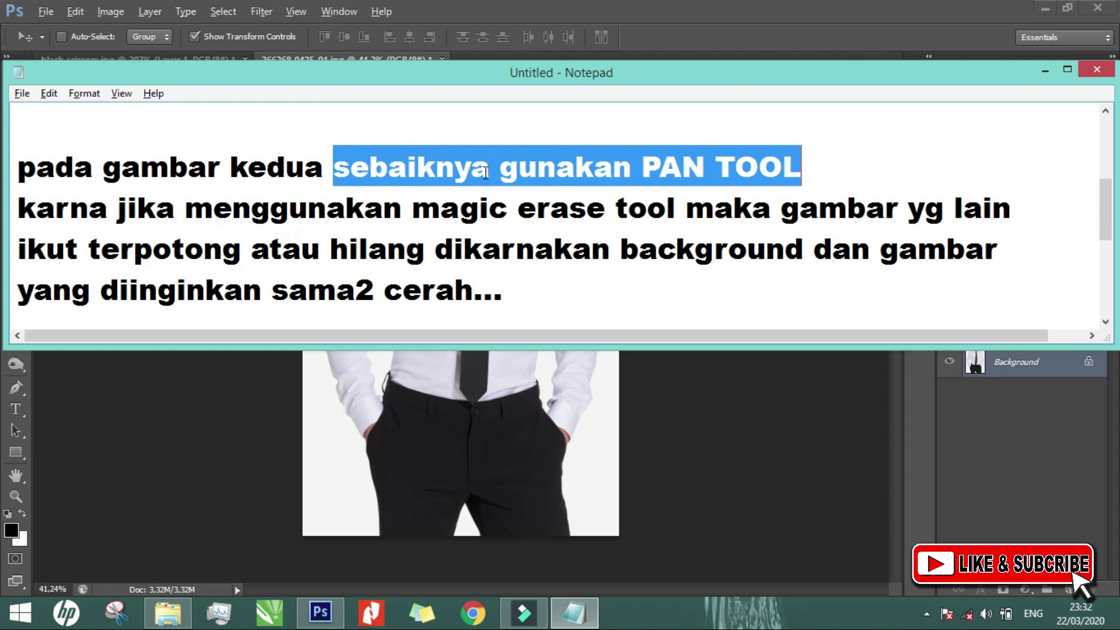
left_click(692, 6)
- Start a Pen Tool path along the photo's bottom edge and up the outer trouser leg on the photo's left side to the hand
scroll(319, 251, "up", 3)
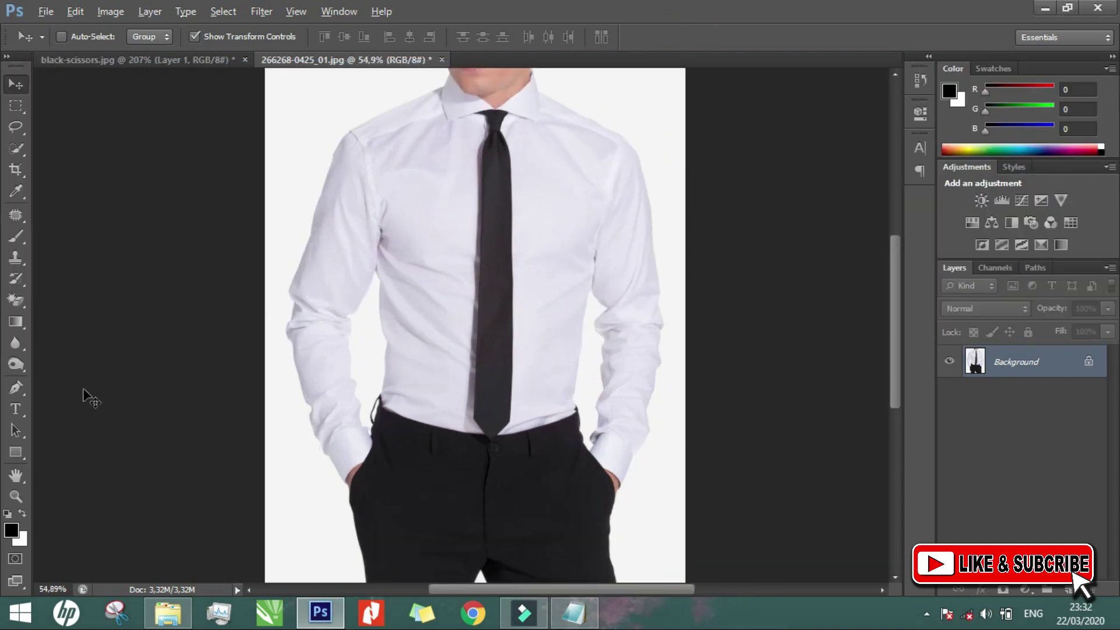
left_click(14, 387)
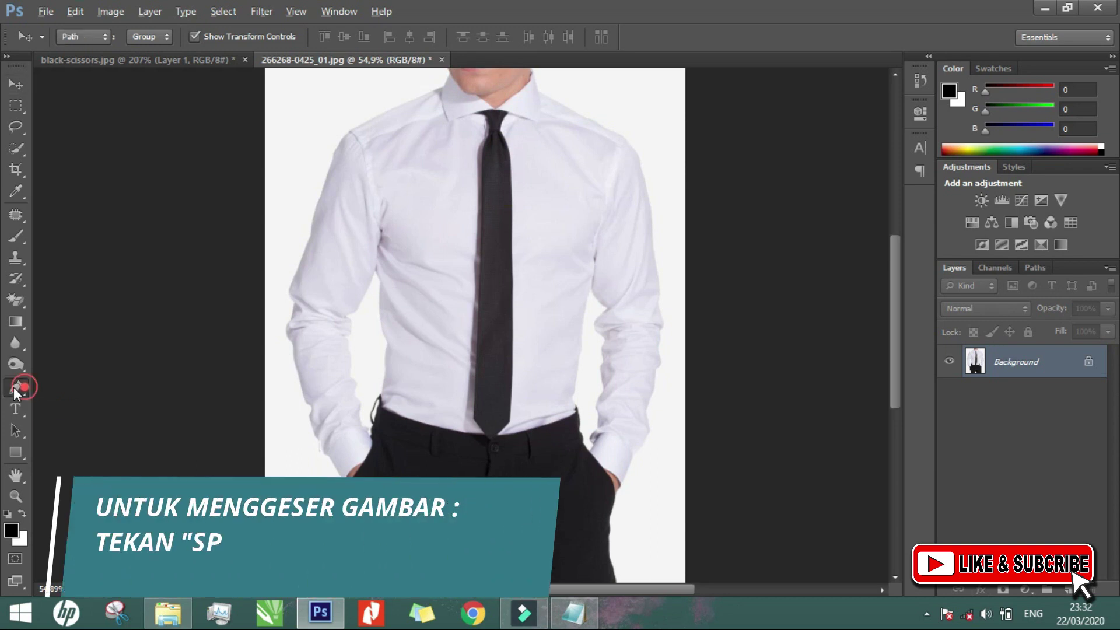
scroll(321, 329, "up", 6)
left_click_drag(322, 420, 455, 93)
left_click_drag(640, 528, 528, 165)
left_click_drag(597, 502, 583, 402)
left_click(524, 369)
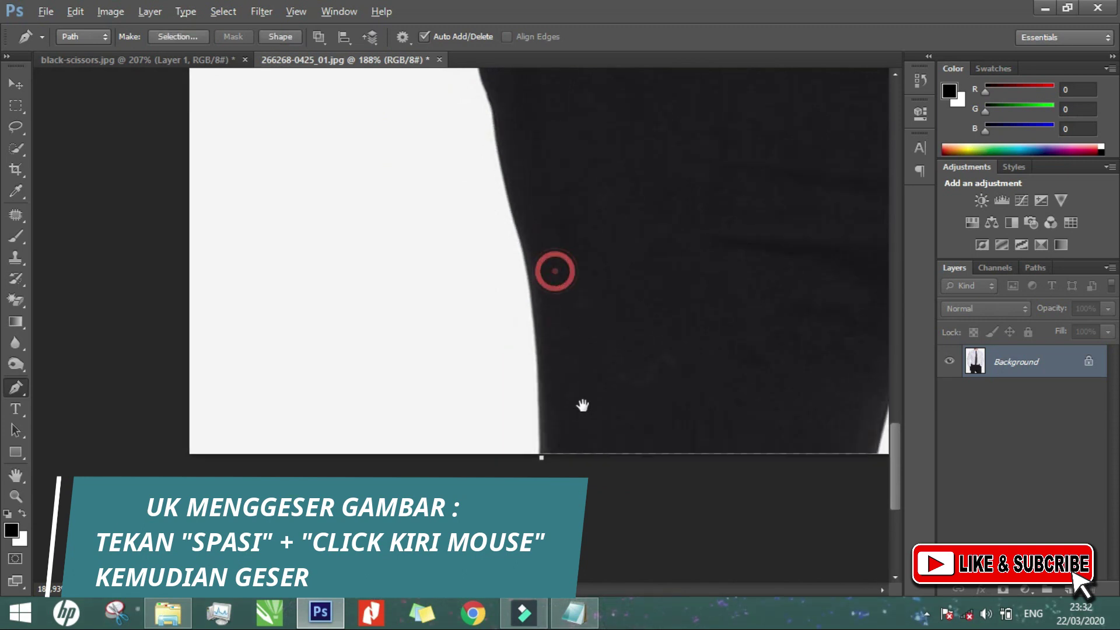
left_click(496, 91)
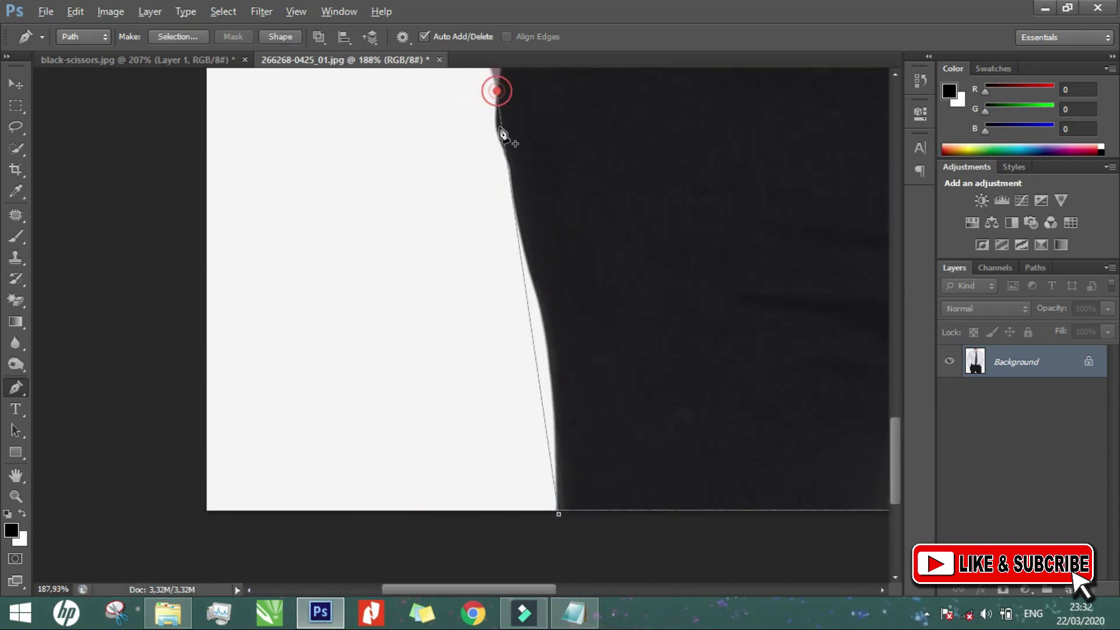
- Add anchor points to the trouser-leg segment and shift them so the path follows the leg's curved edge
left_click(536, 368)
left_click_drag(538, 367, 552, 360)
left_click(521, 198)
left_click_drag(521, 197, 517, 196)
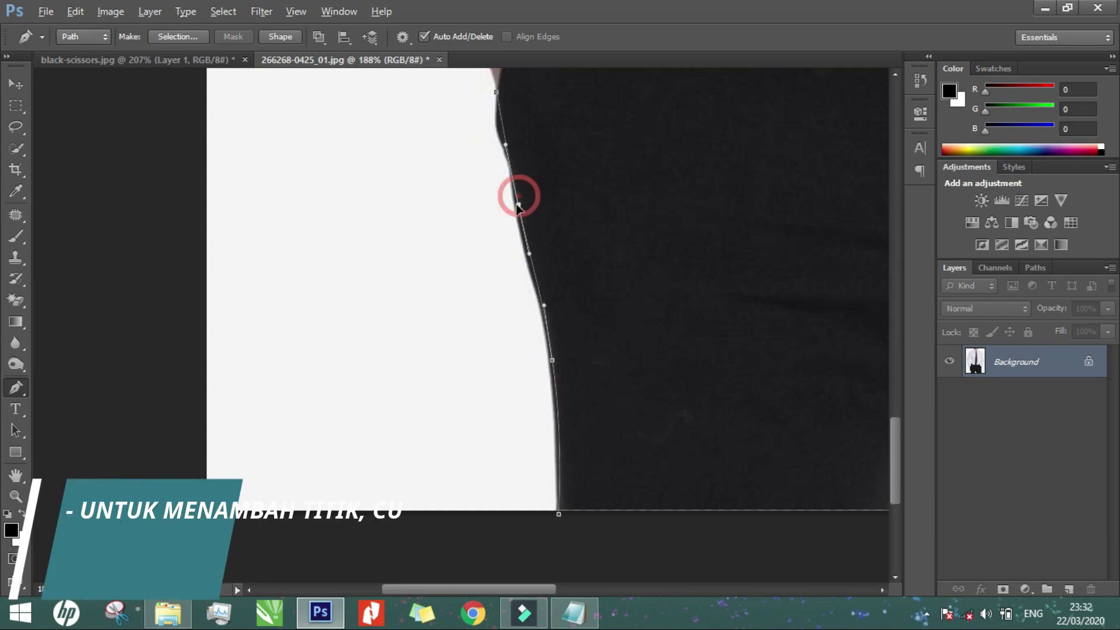
- Continue the path up the cuff and lower sleeve, adding an anchor point to bend it around the fabric bulge
left_click_drag(571, 113, 603, 184)
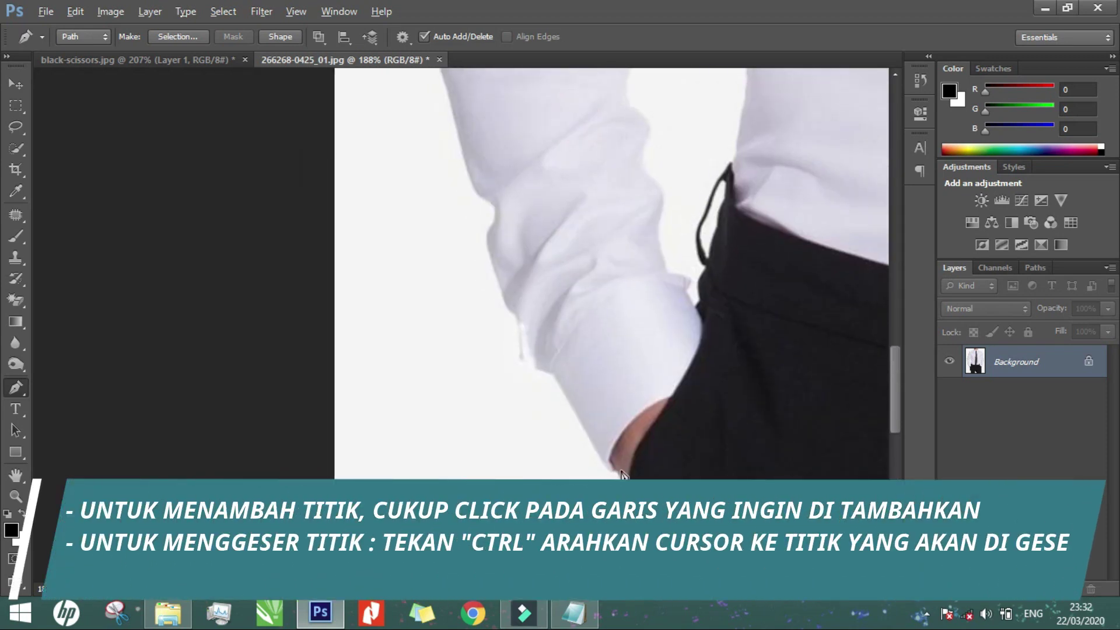
left_click(552, 372)
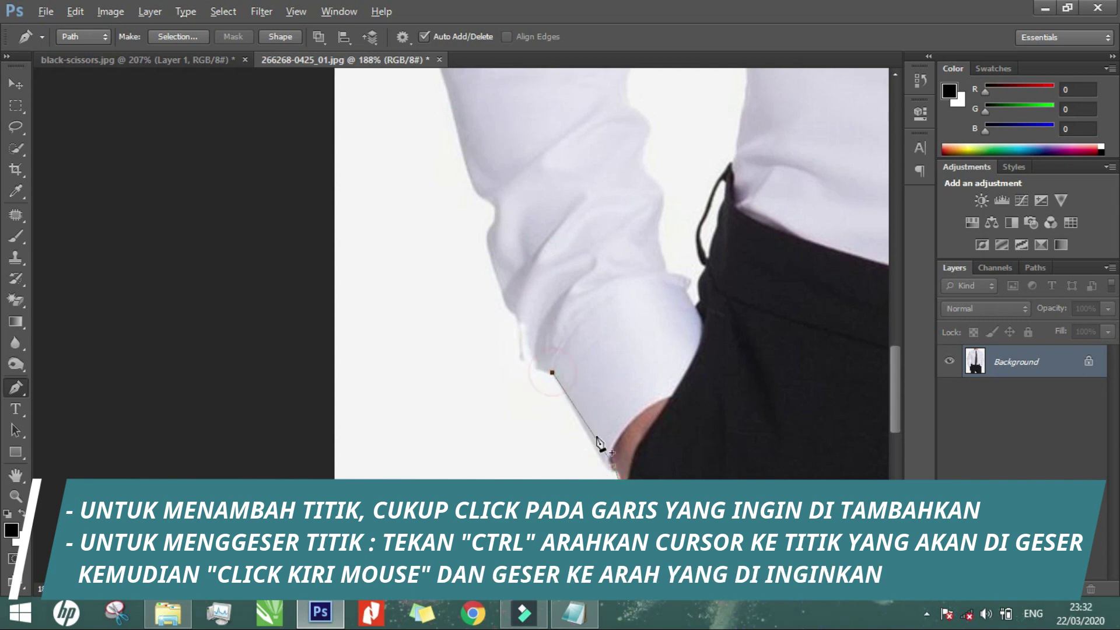
left_click_drag(559, 364, 638, 439)
left_click(569, 281)
left_click(578, 319)
left_click_drag(578, 320, 568, 332)
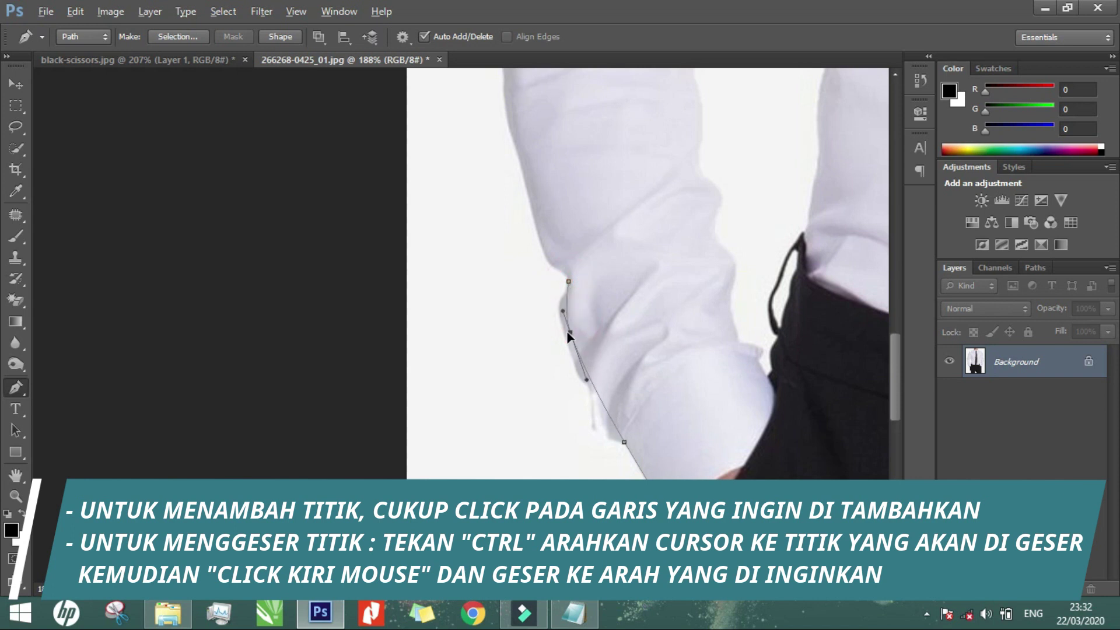
- Trace the outer forearm up to the elbow folds, adding and adjusting anchor points to follow the bulges
left_click_drag(578, 256, 612, 397)
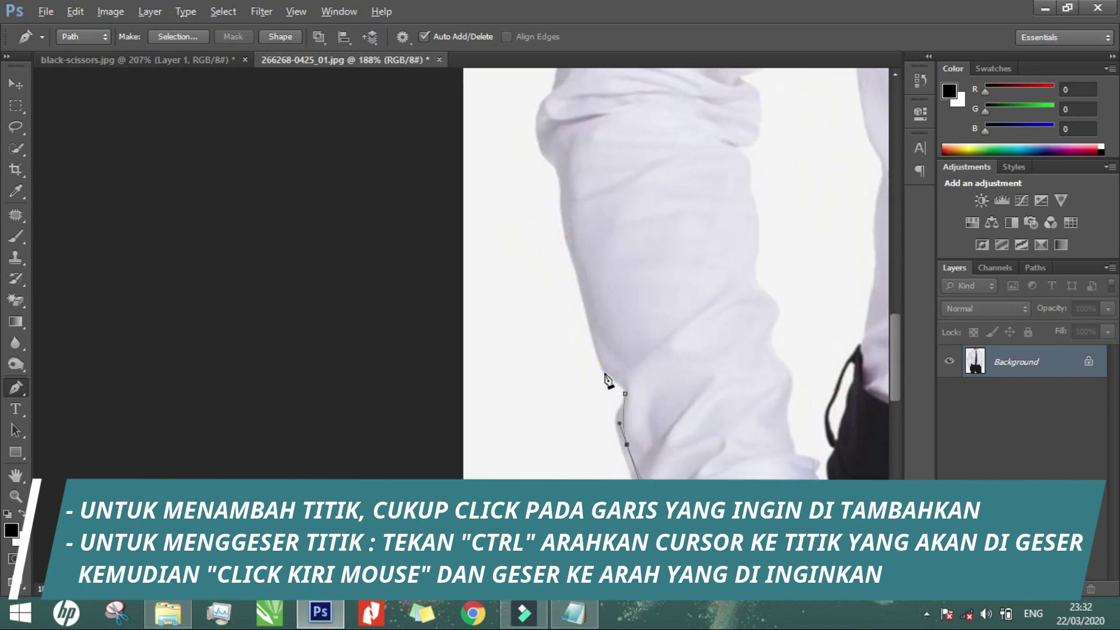
left_click_drag(604, 205, 609, 454)
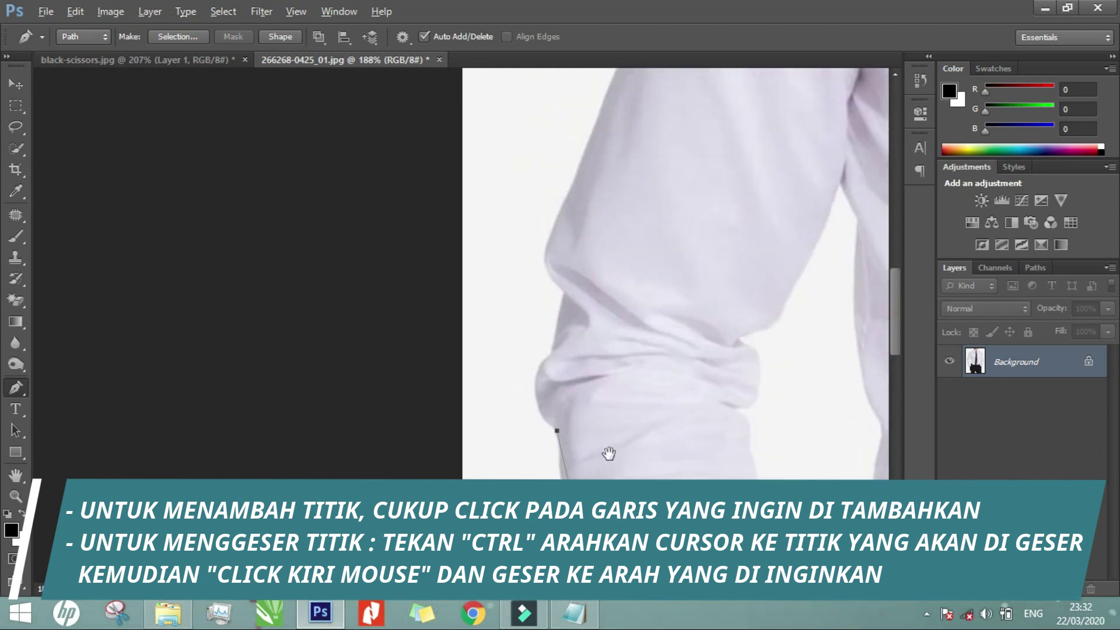
left_click(558, 345)
left_click(550, 385)
left_click_drag(547, 390, 541, 391)
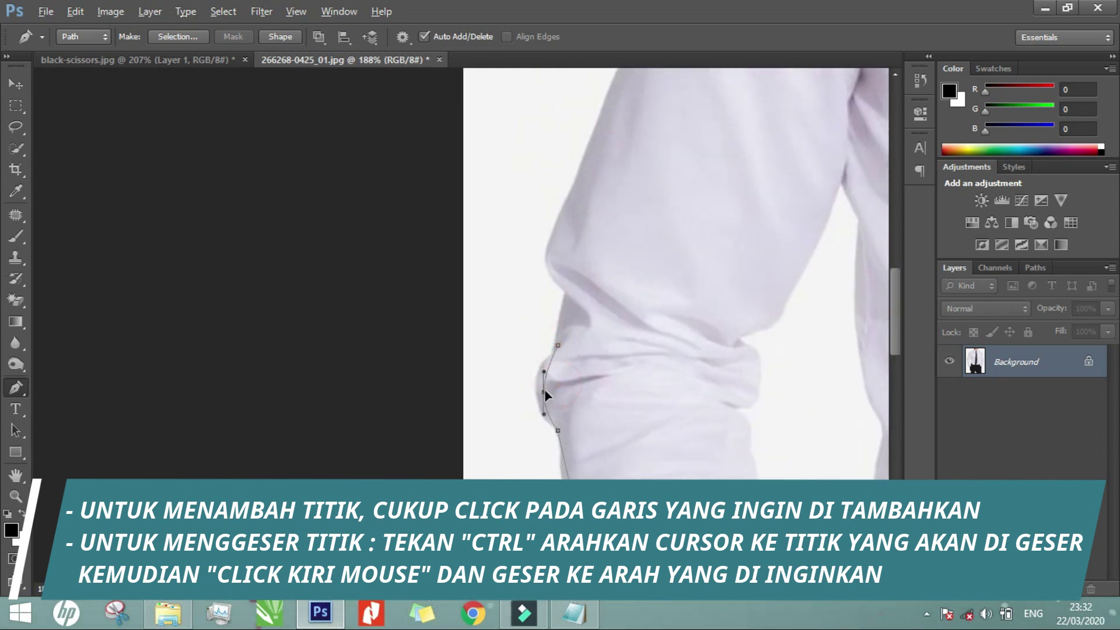
left_click(569, 290)
left_click(548, 257)
left_click(555, 270)
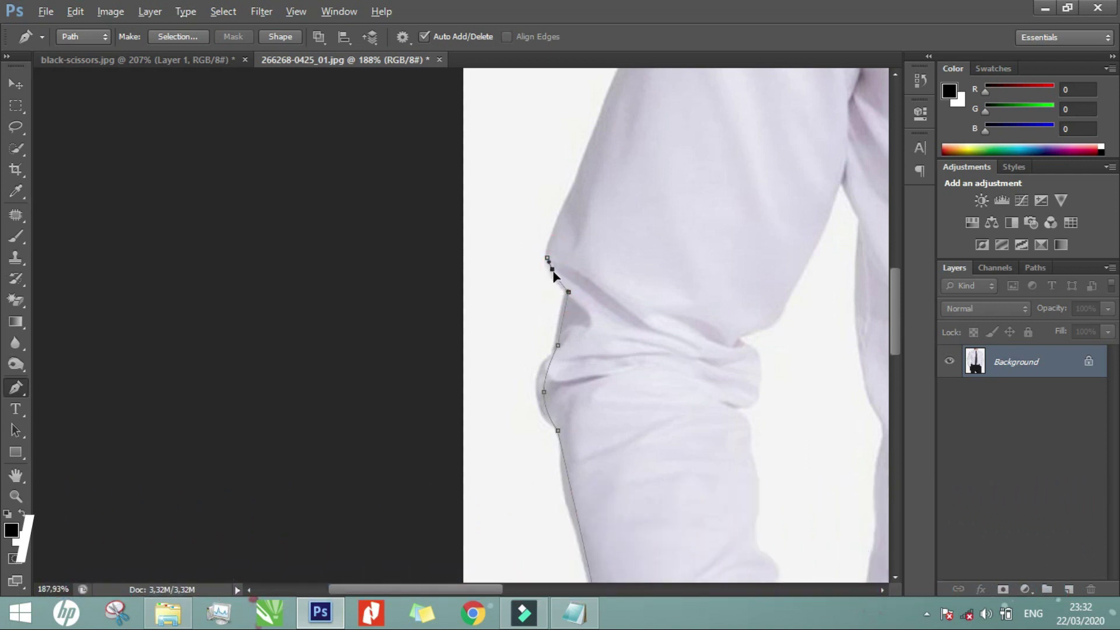
- Extend the path from the elbow up the outer upper sleeve and reshape the segment with added anchor points
left_click_drag(570, 250, 512, 420)
left_click(564, 239)
left_click(491, 428)
left_click(510, 387)
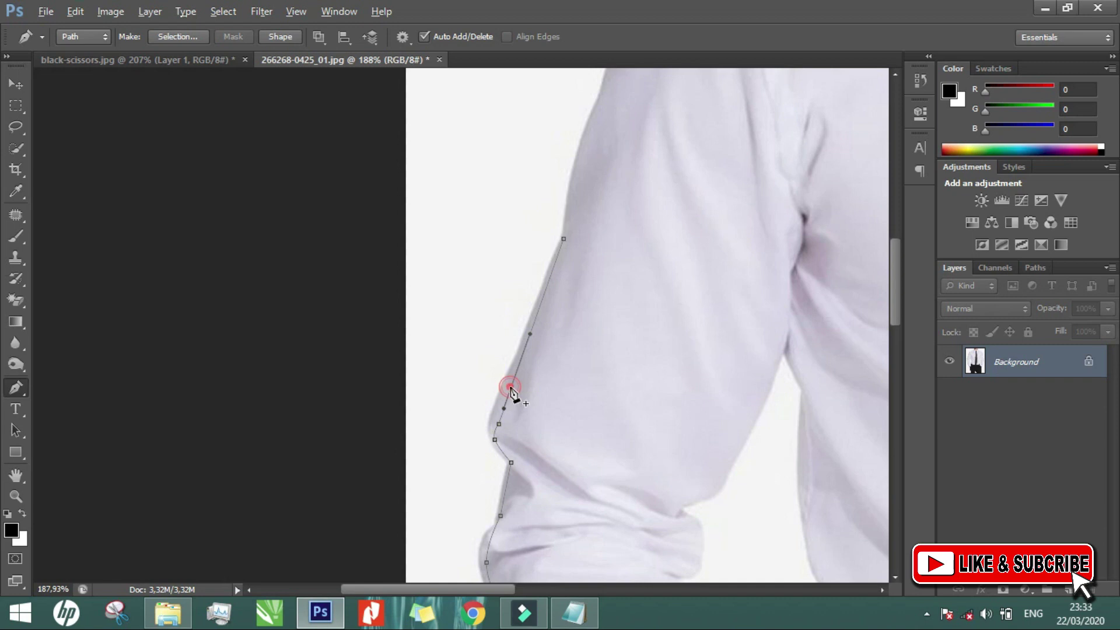
left_click_drag(498, 424, 492, 421)
- Trace the upper arm over the shoulder seam to the collar, curving both segments to match the shirt's outline
left_click_drag(583, 256, 453, 492)
scroll(432, 414, "down", 4)
scroll(555, 257, "down", 1)
scroll(518, 267, "up", 3)
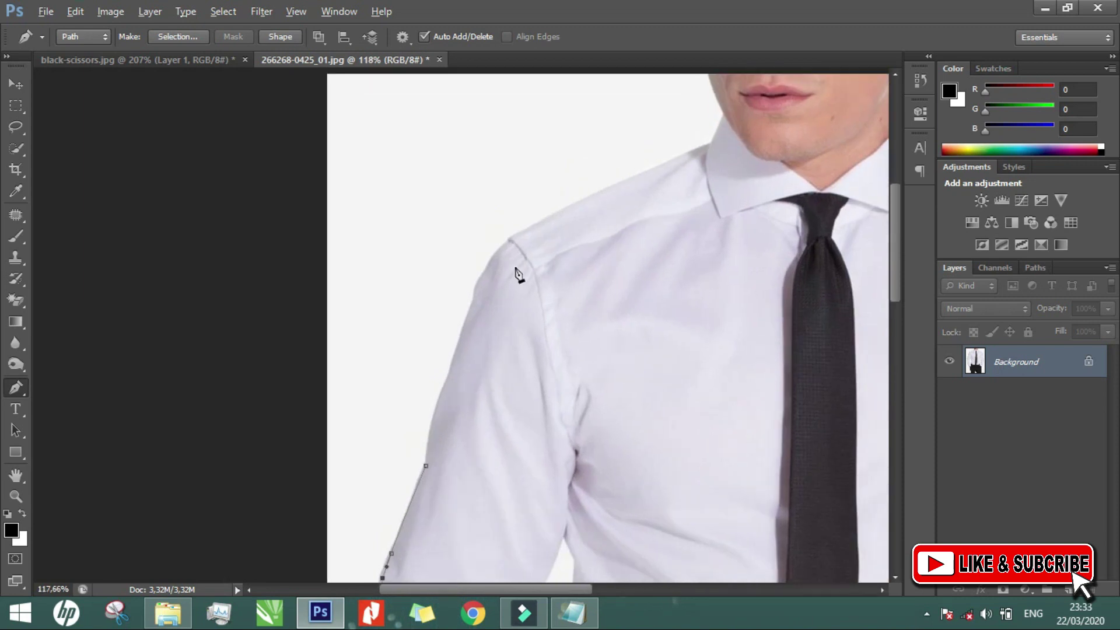
left_click(508, 237)
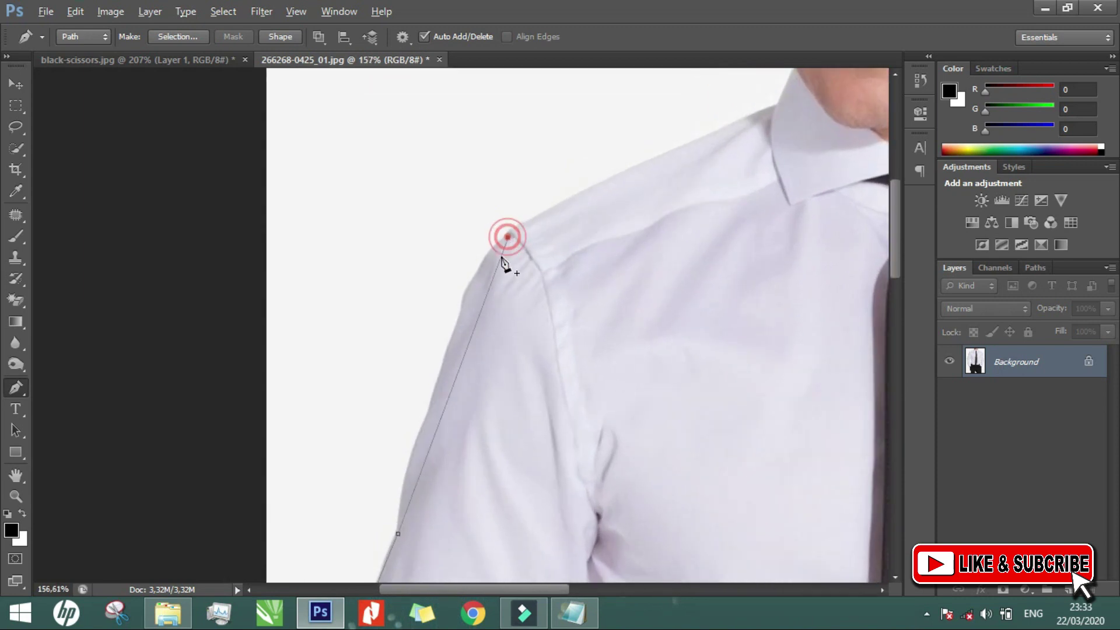
left_click_drag(482, 313, 467, 302)
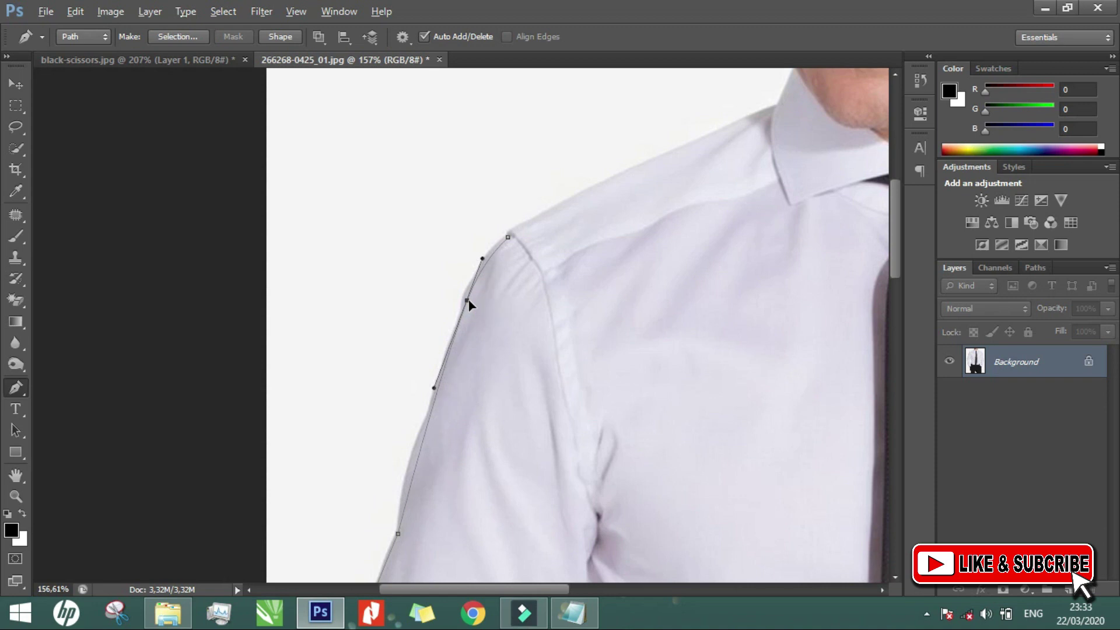
left_click(776, 105)
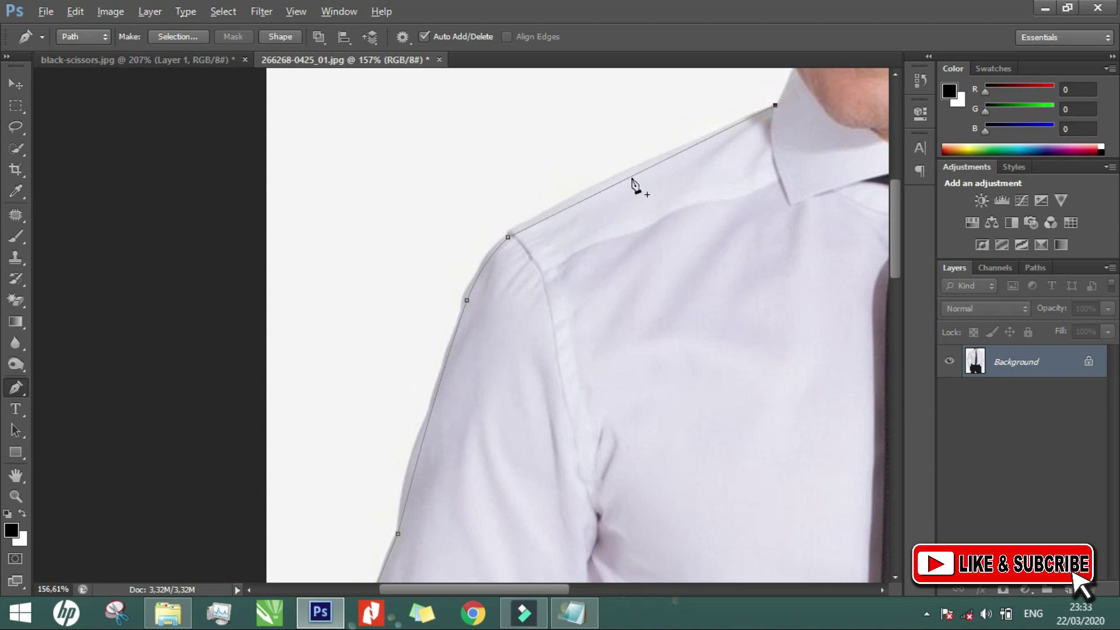
left_click_drag(632, 179, 630, 173)
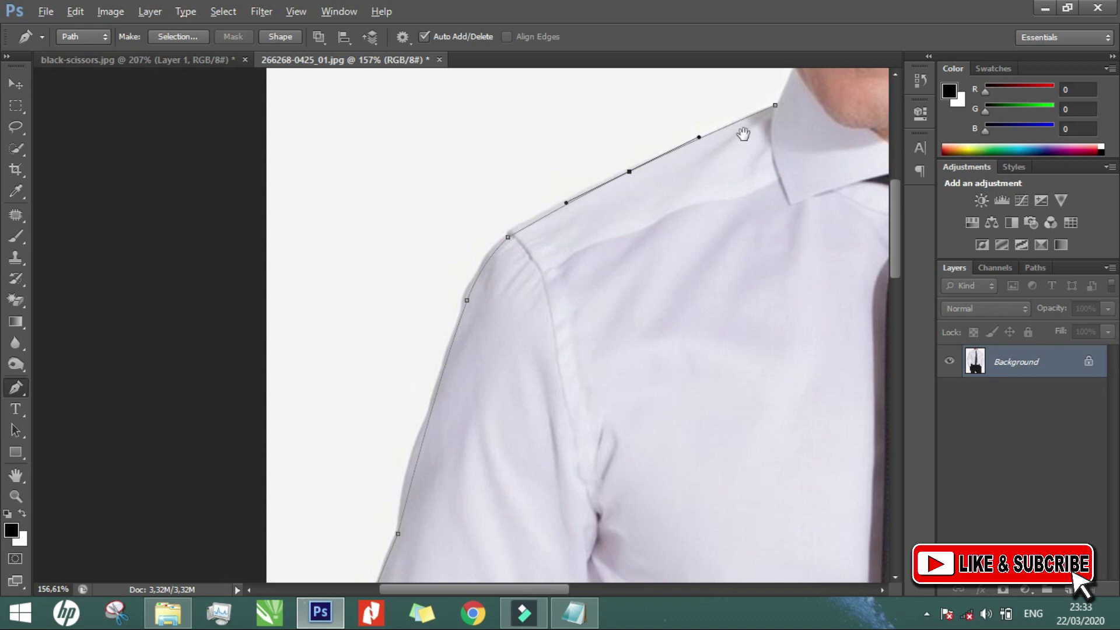
- Continue the path up the collar edge and along the jaw to just above the photo's top edge
scroll(743, 134, "up", 5)
scroll(603, 440, "up", 5)
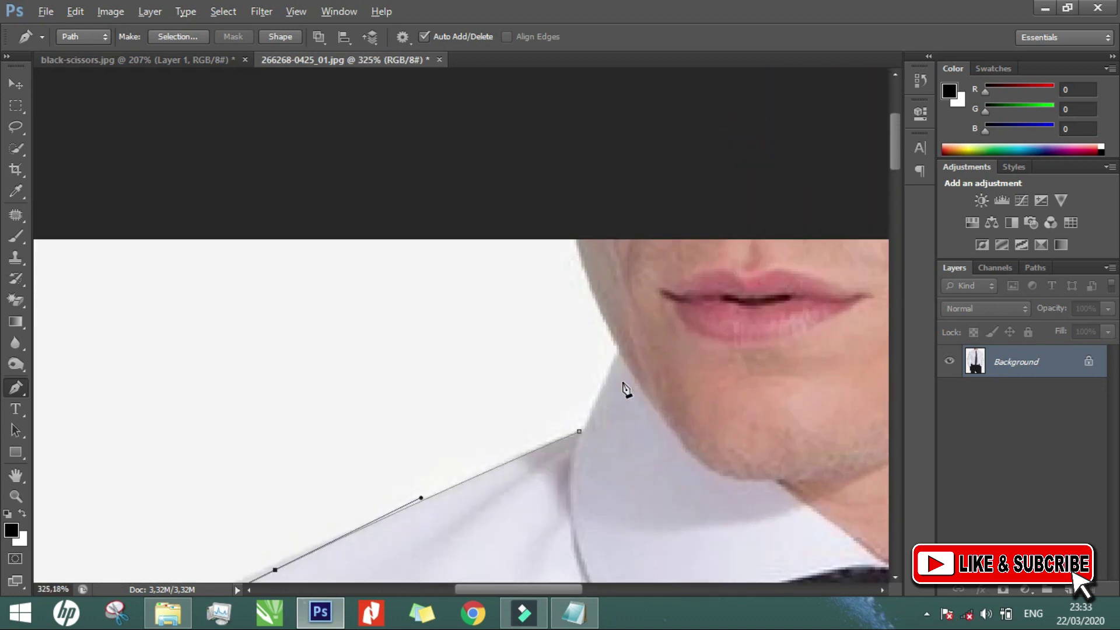
scroll(622, 380, "up", 2)
left_click(619, 338)
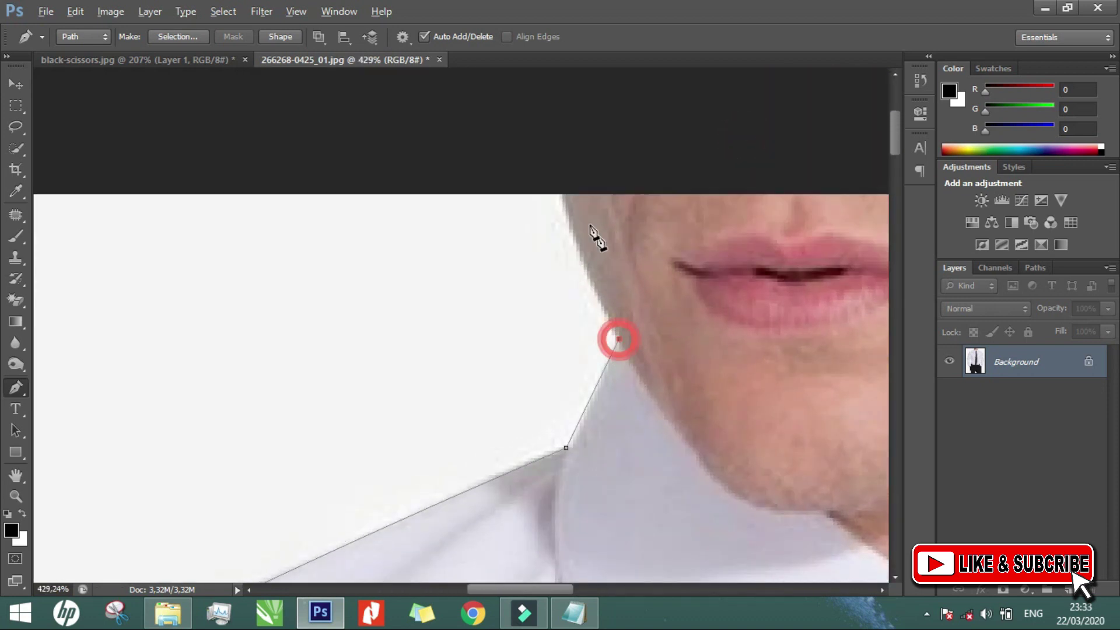
left_click(566, 177)
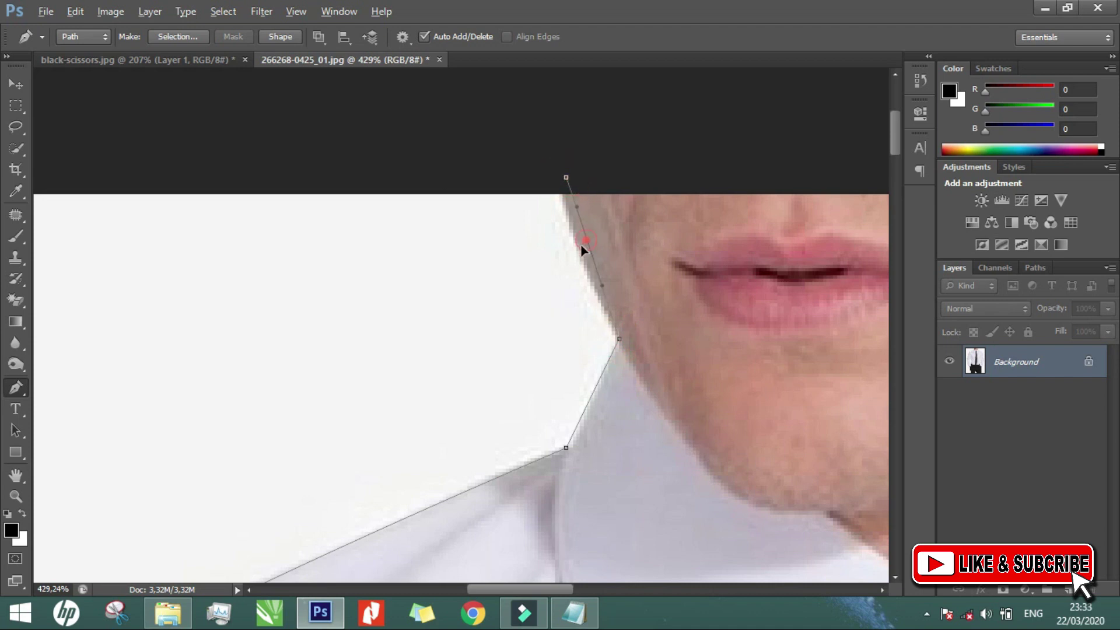
- Carry the path across above the photo's top edge to the opposite side of the man's face
scroll(393, 163, "down", 8)
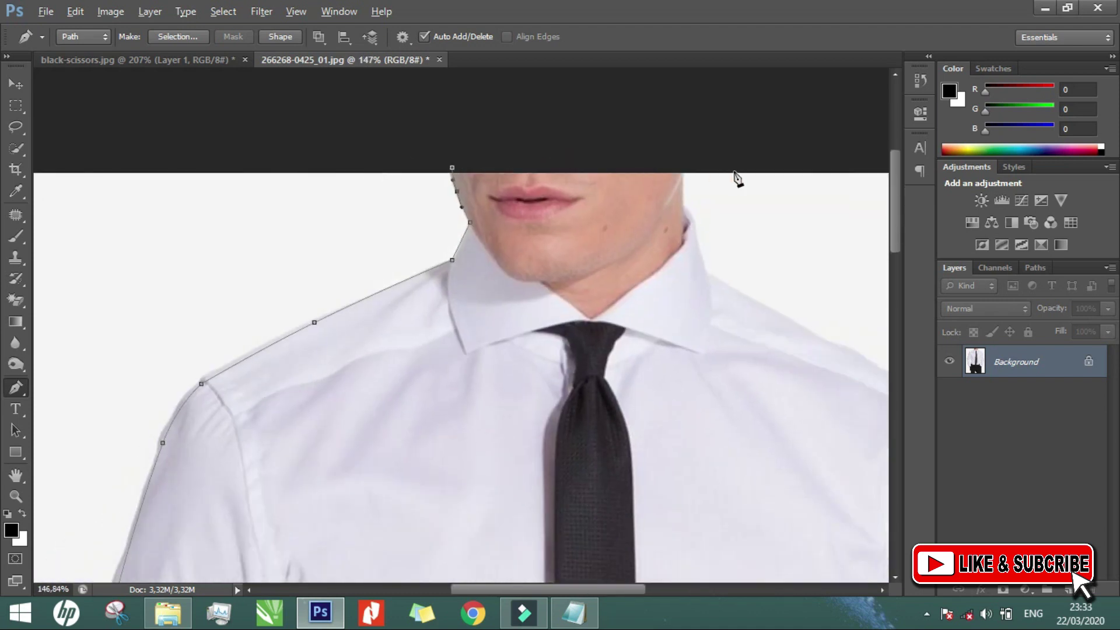
left_click_drag(680, 156, 681, 168)
scroll(685, 210, "up", 8)
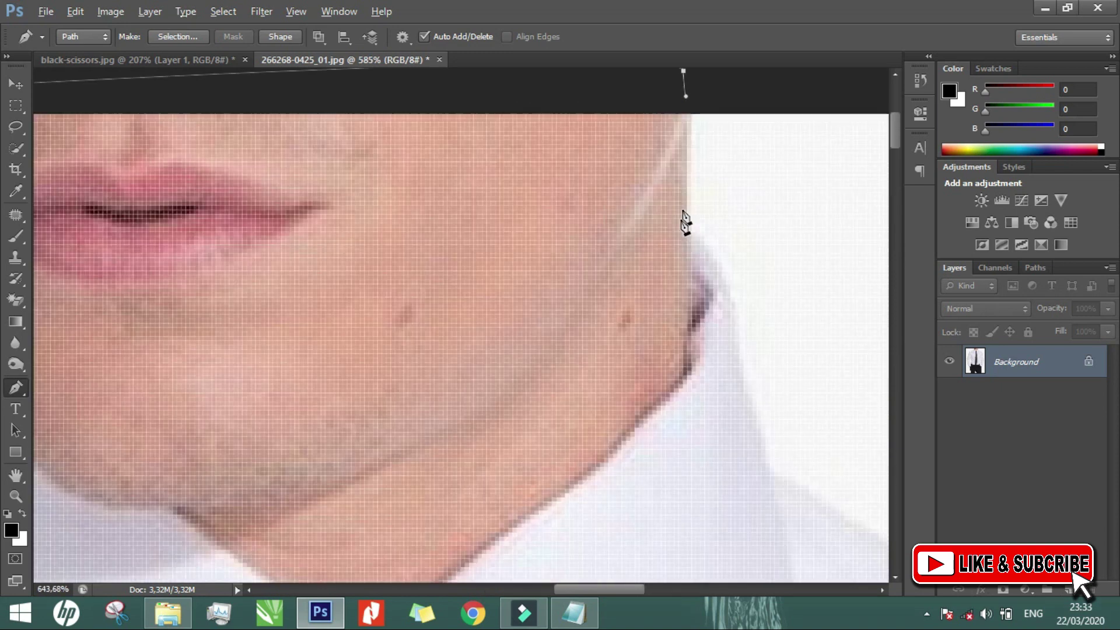
- Continue the path down the jaw onto the collar and along its outer edge to the shoulder, curving the collar segment
scroll(686, 222, "down", 2)
left_click(690, 245)
left_click_drag(770, 330, 671, 200)
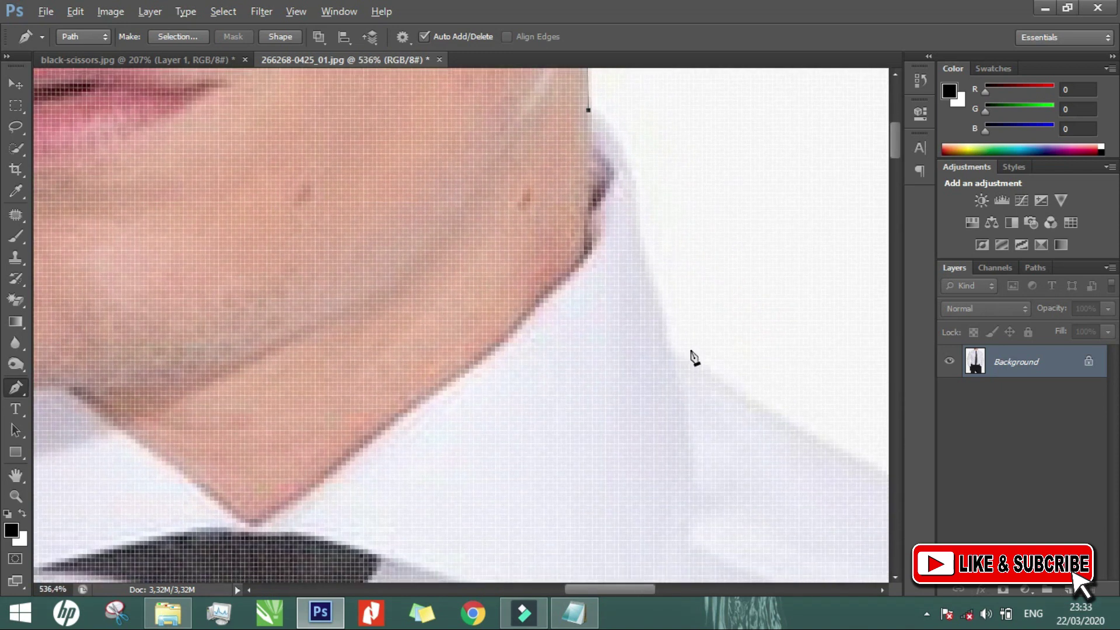
left_click(668, 356)
mouse_move(610, 178)
left_mouse_down()
mouse_move(620, 158)
mouse_move(610, 166)
left_mouse_up()
- Trace the shoulder from the collar to the top of the sleeve and add an anchor point midway to fit the slope
scroll(609, 165, "down", 3)
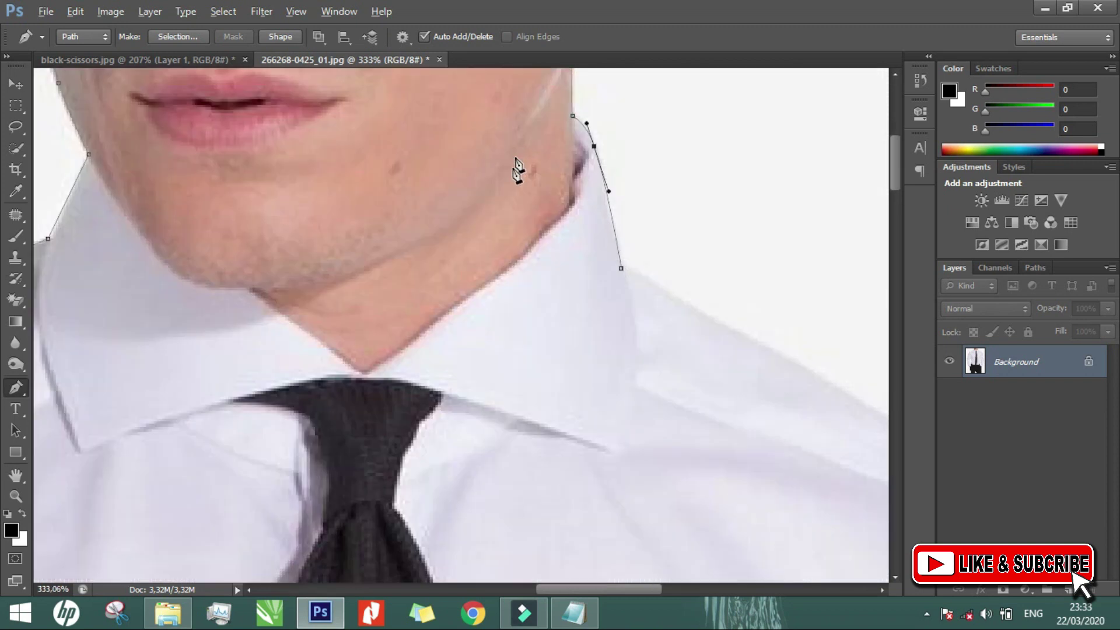
scroll(518, 171, "down", 1)
left_click_drag(728, 333, 461, 310)
left_click(758, 449)
left_click(528, 338)
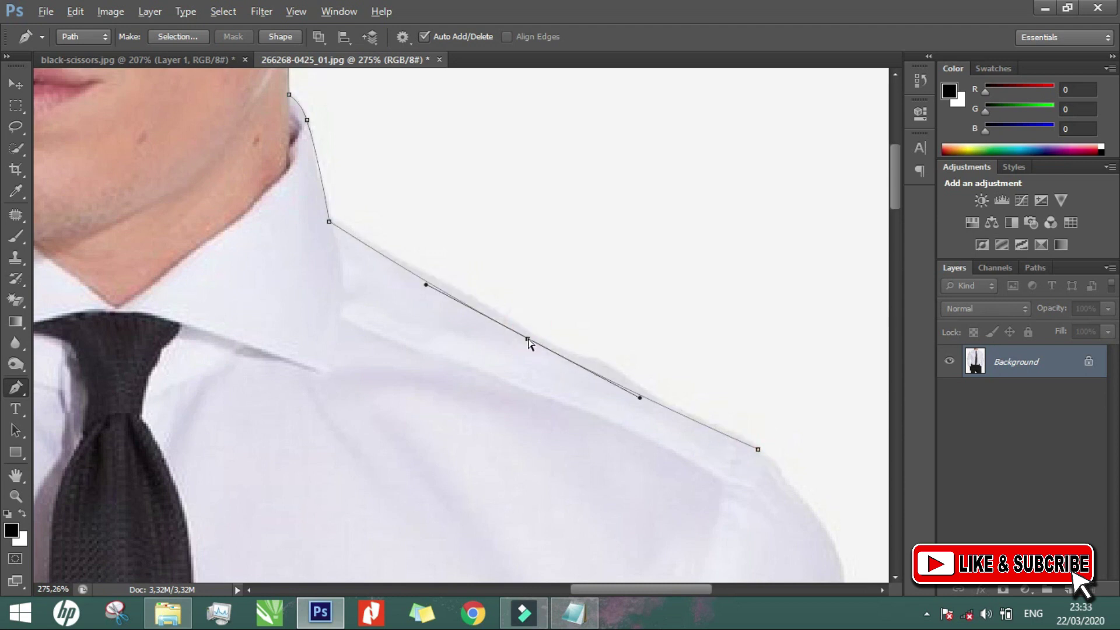
- Extend the path from the shoulder down the outer upper sleeve and bend the segment outward with an added anchor point
scroll(461, 295, "down", 3)
scroll(645, 492, "up", 3)
left_click_drag(695, 525, 631, 356)
left_click(656, 555)
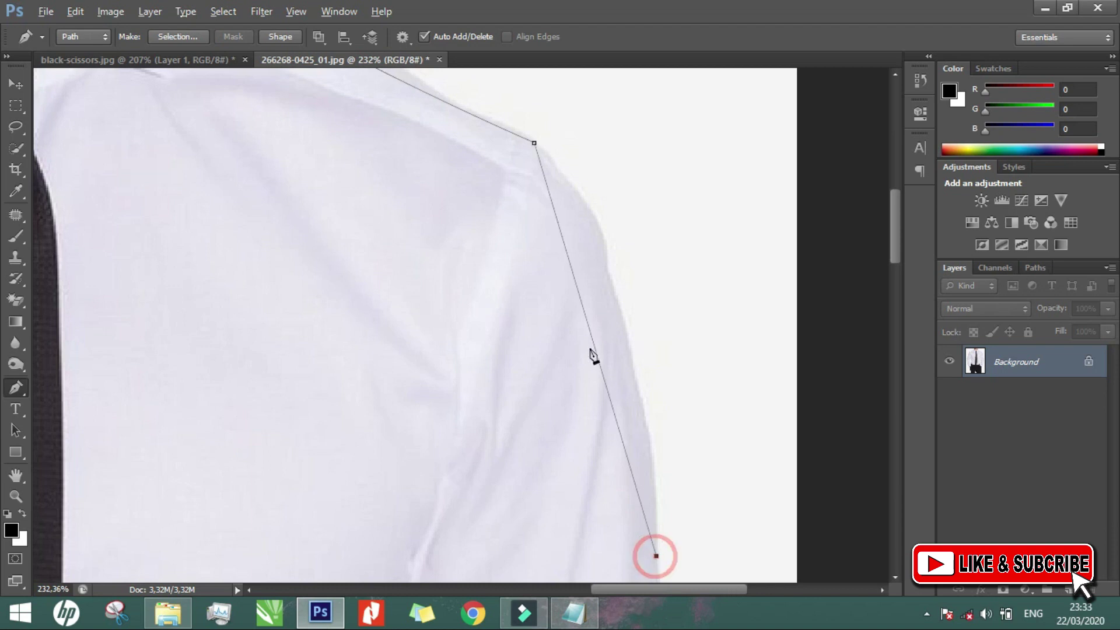
left_click_drag(589, 325, 616, 302)
- Carry the path down the outer sleeve to the dip above the elbow fold and reshape it with two added anchor points
left_click_drag(737, 355, 730, 220)
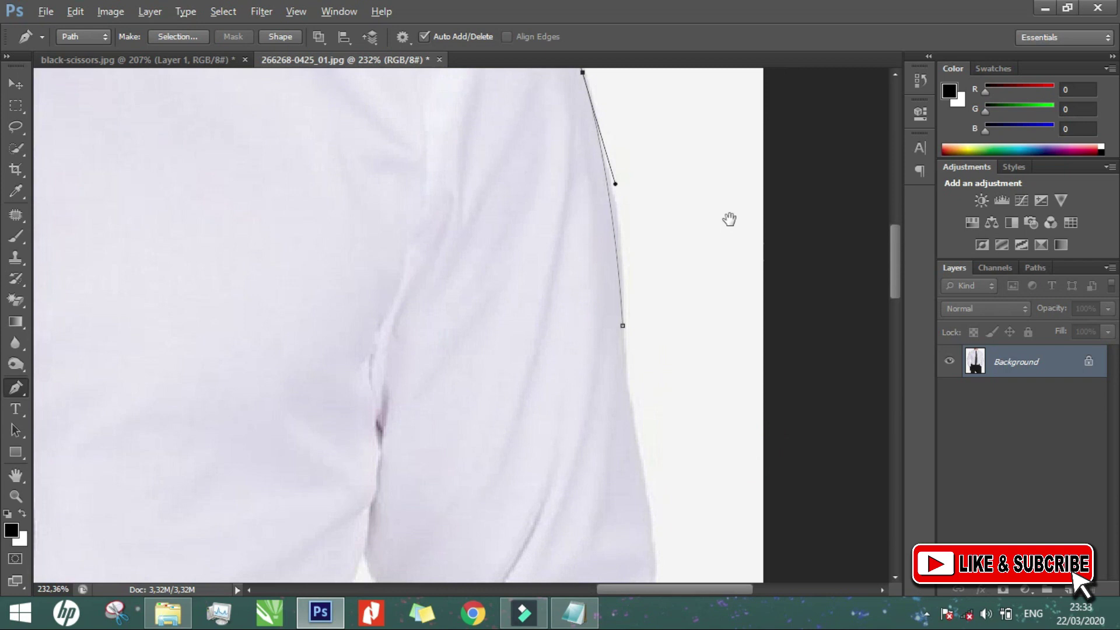
left_click_drag(723, 395, 713, 233)
left_click(626, 403)
left_click_drag(629, 345, 633, 346)
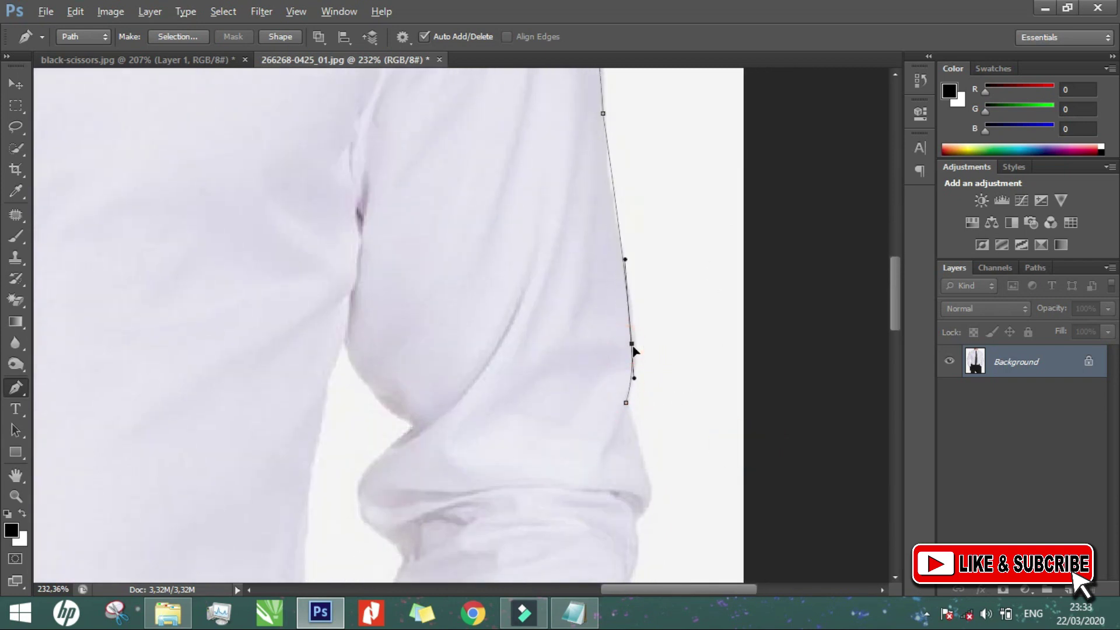
left_click(616, 193)
mouse_move(616, 192)
left_mouse_down()
mouse_move(613, 183)
mouse_move(611, 194)
left_mouse_up()
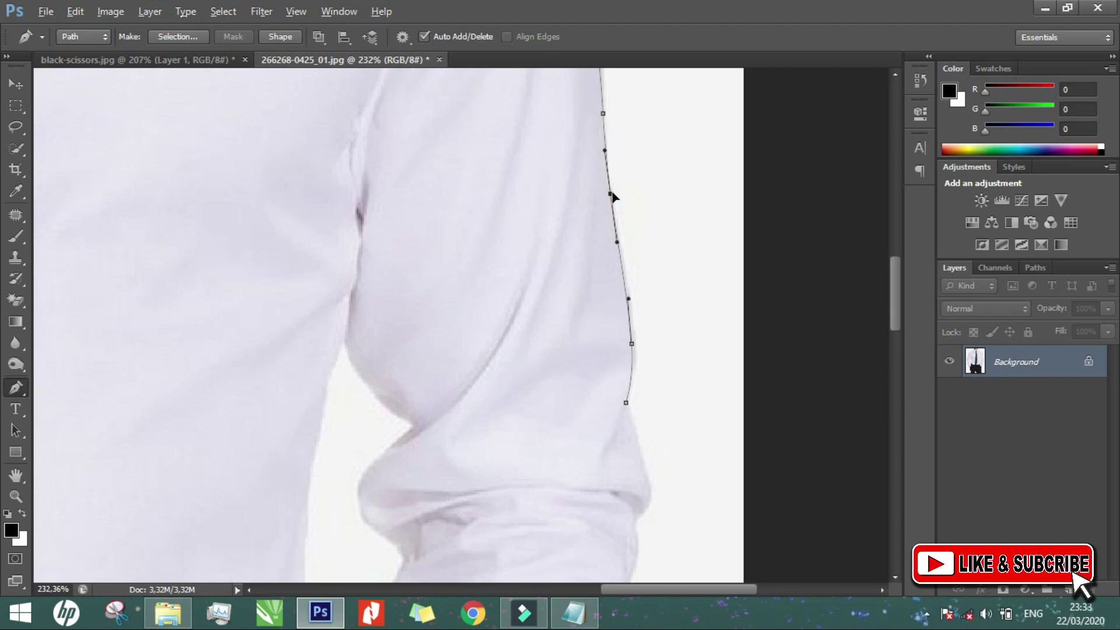
- Trace the bulging elbow fold of the sleeve and curve its segment with an added anchor point
left_click_drag(676, 423, 667, 225)
left_click(629, 343)
left_click(627, 304)
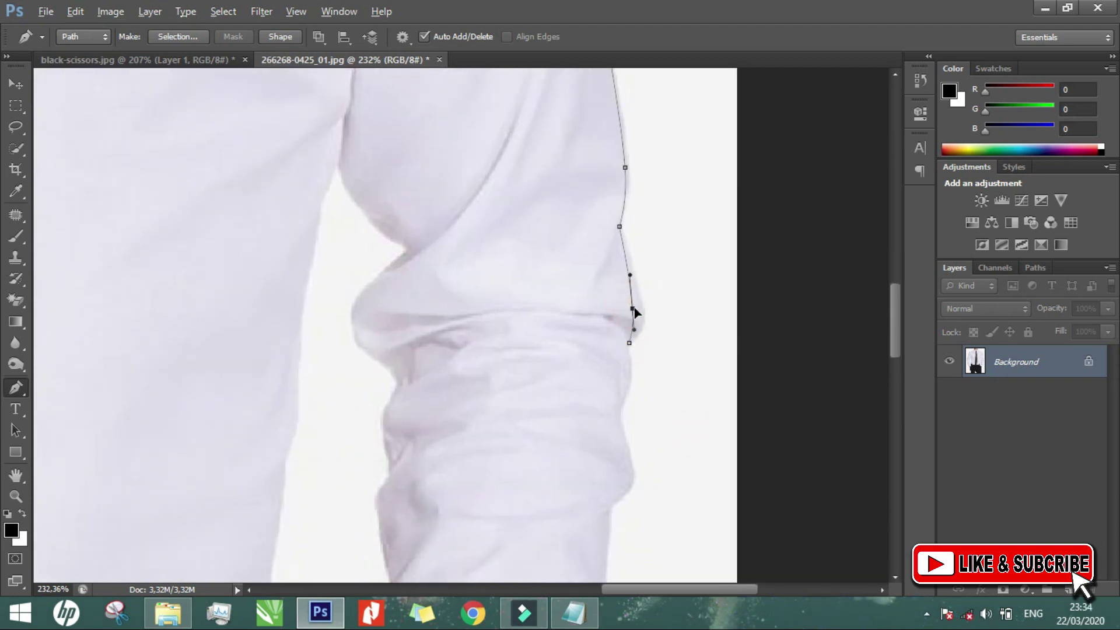
- Extend the path from the elbow fold down the outer forearm and add an anchor point midway along the segment
scroll(635, 274, "down", 2)
scroll(630, 405, "down", 1)
scroll(622, 345, "up", 3)
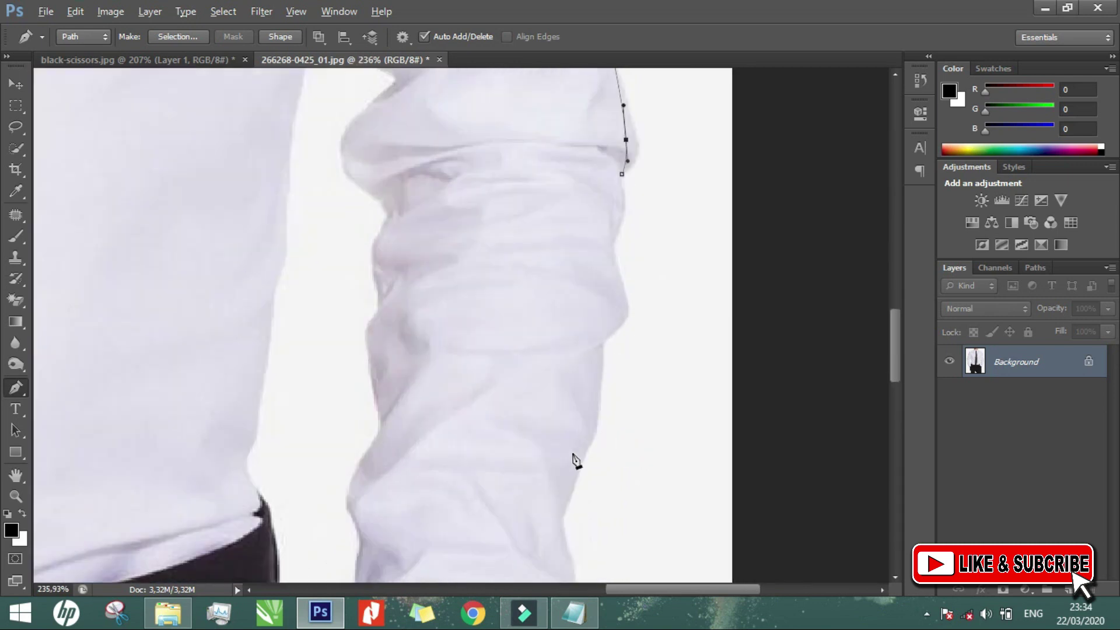
left_click(562, 516)
left_click_drag(603, 307, 604, 308)
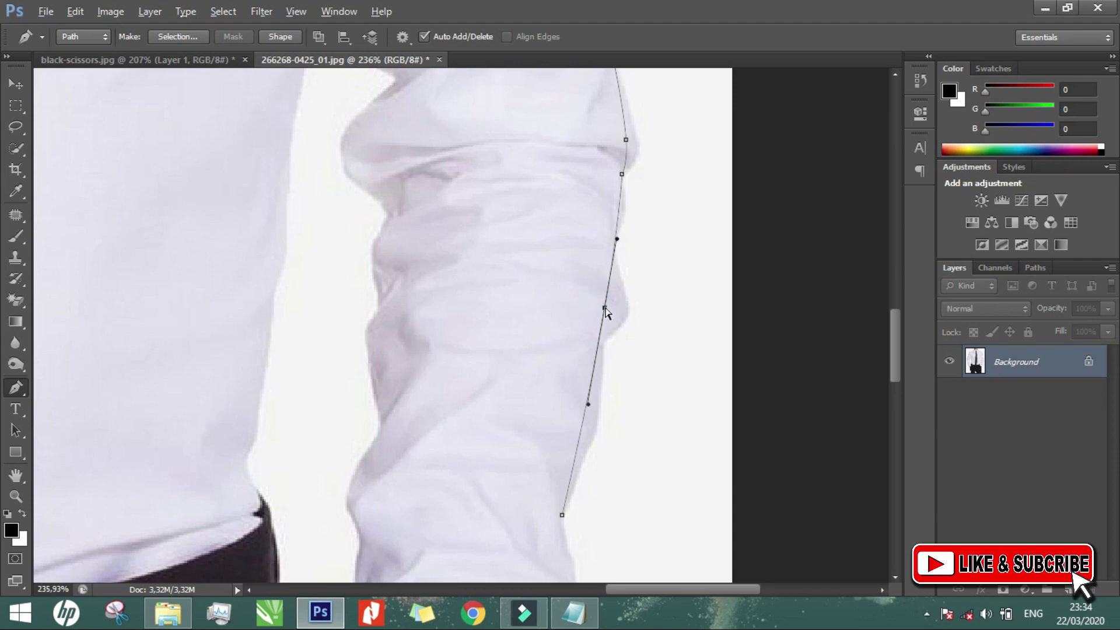
- Trace the lower sleeve to the cuff, curve that segment outward, and continue past the wrist to the trouser pocket
left_click_drag(623, 363, 621, 184)
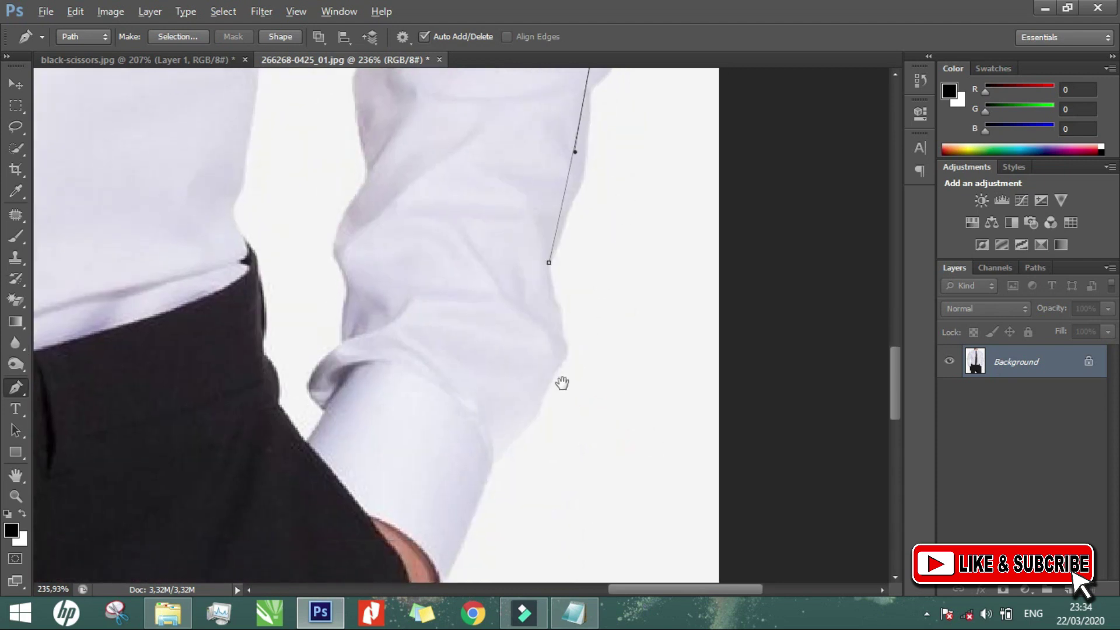
left_click(497, 456)
left_click(513, 390)
left_click_drag(514, 389, 543, 361)
left_click_drag(568, 414, 641, 147)
left_click(471, 447)
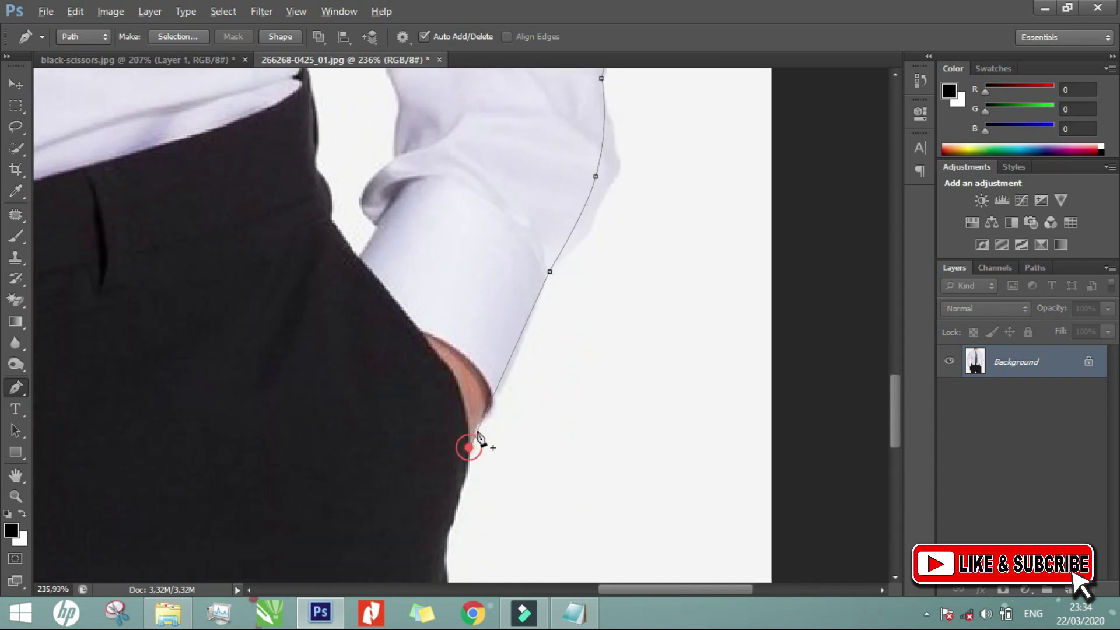
- Trace the outer trouser leg from the pocket to the photo's bottom edge, fitting the curve with two added anchor points
left_click_drag(528, 453, 532, 255)
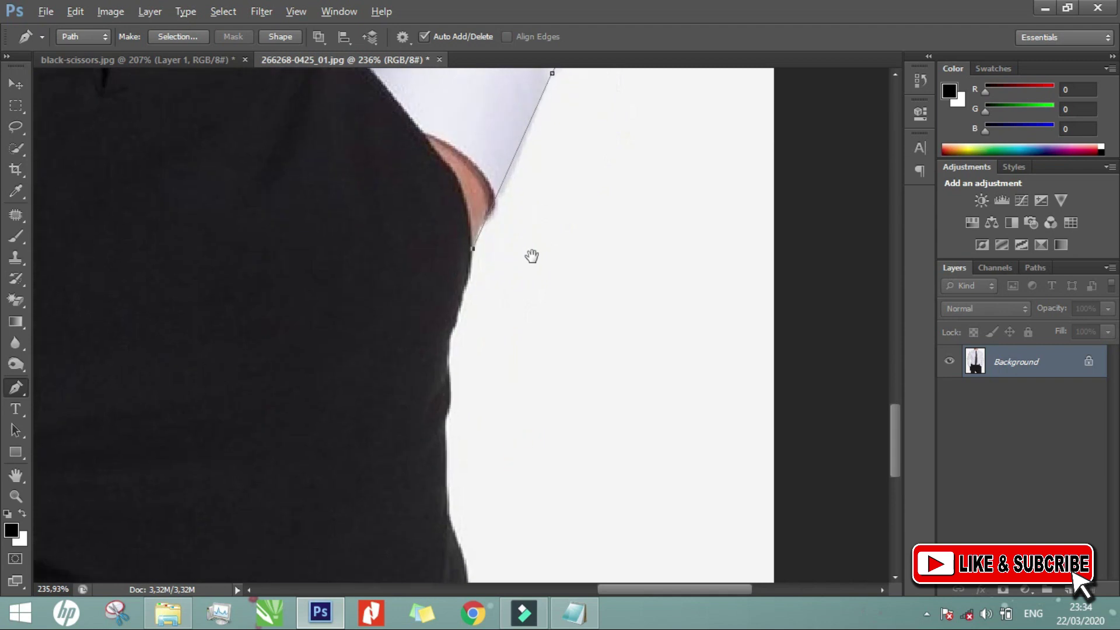
scroll(473, 350, "down", 3)
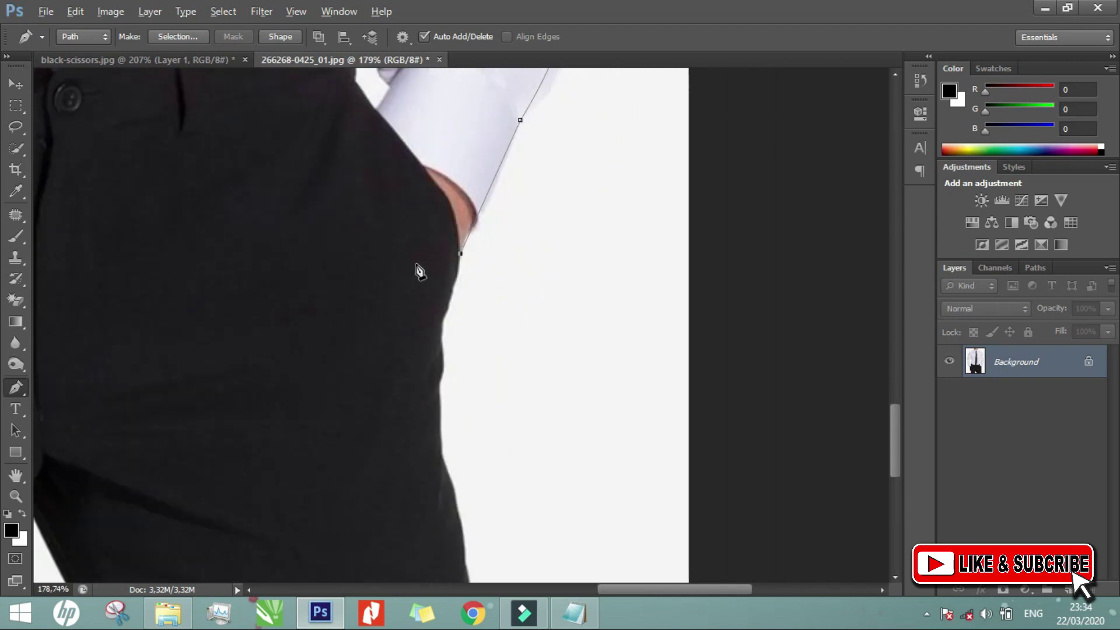
left_click_drag(482, 282, 441, 488)
left_click(397, 480)
left_click(389, 307)
left_click_drag(390, 307, 368, 314)
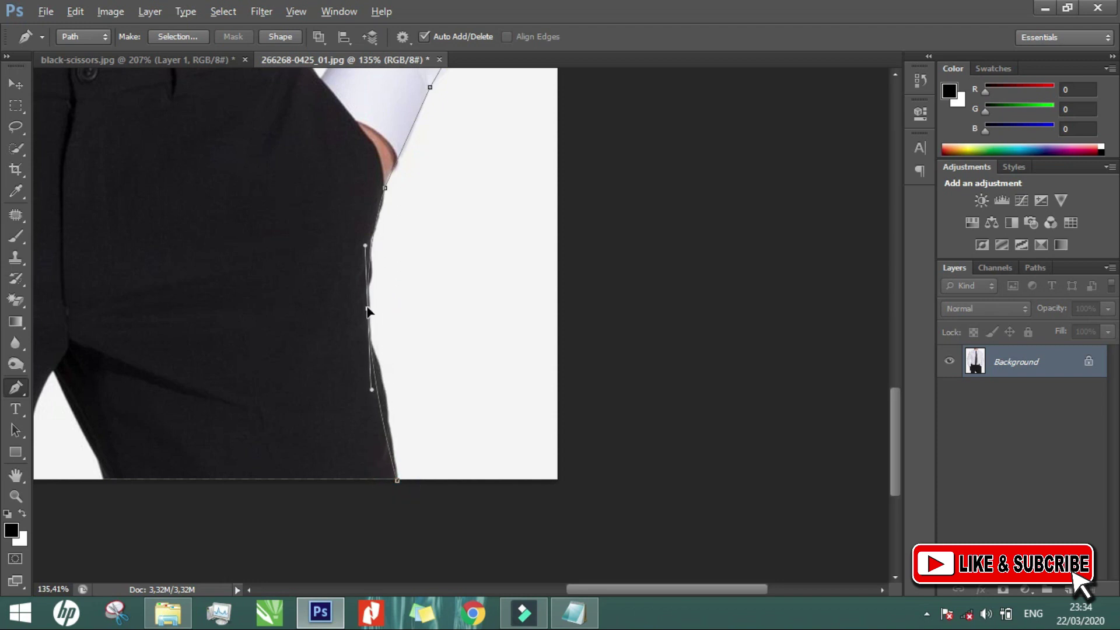
left_click(385, 429)
left_click_drag(380, 425, 386, 411)
- Run the path along the photo's bottom edge and around the gap between the legs, closing it at the starting anchor
scroll(462, 368, "down", 5)
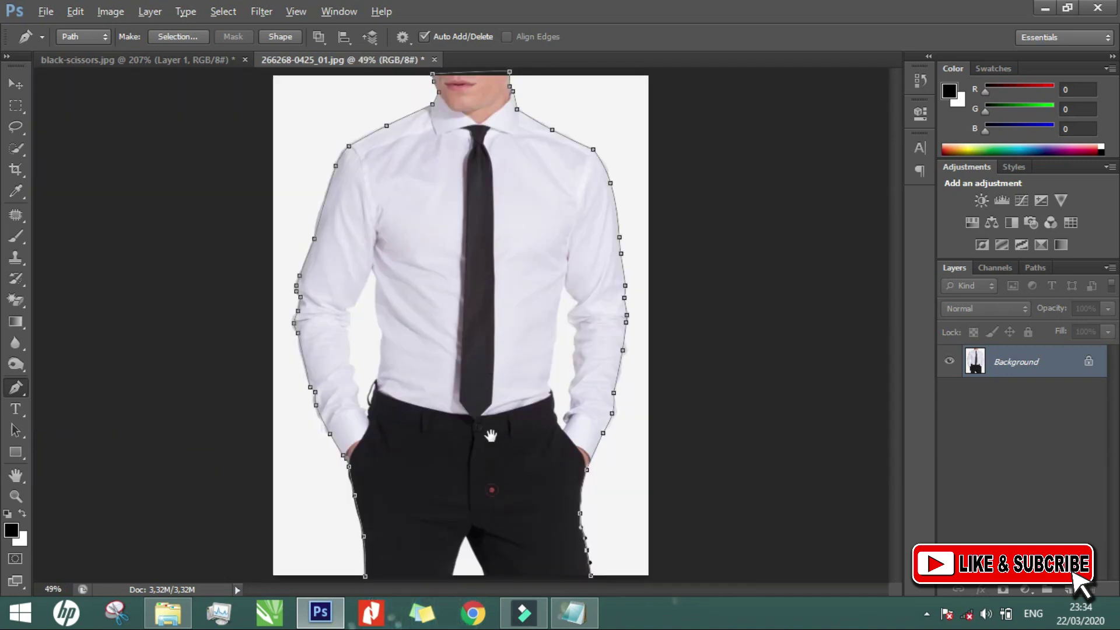
scroll(492, 478, "up", 4)
left_click_drag(525, 512, 528, 228)
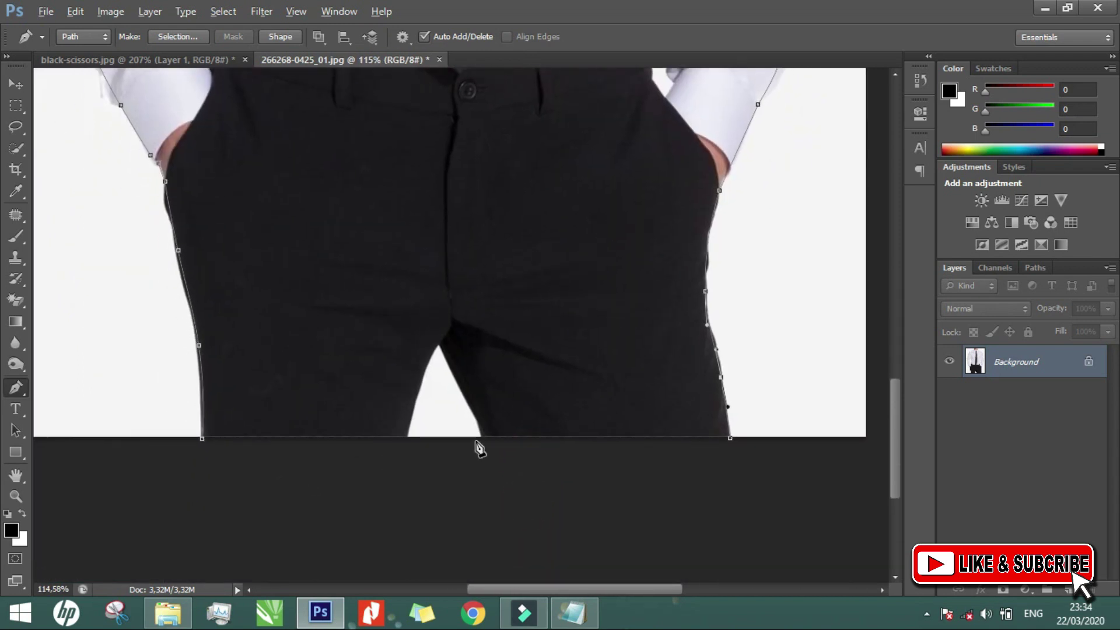
left_click(202, 439)
left_click(481, 438)
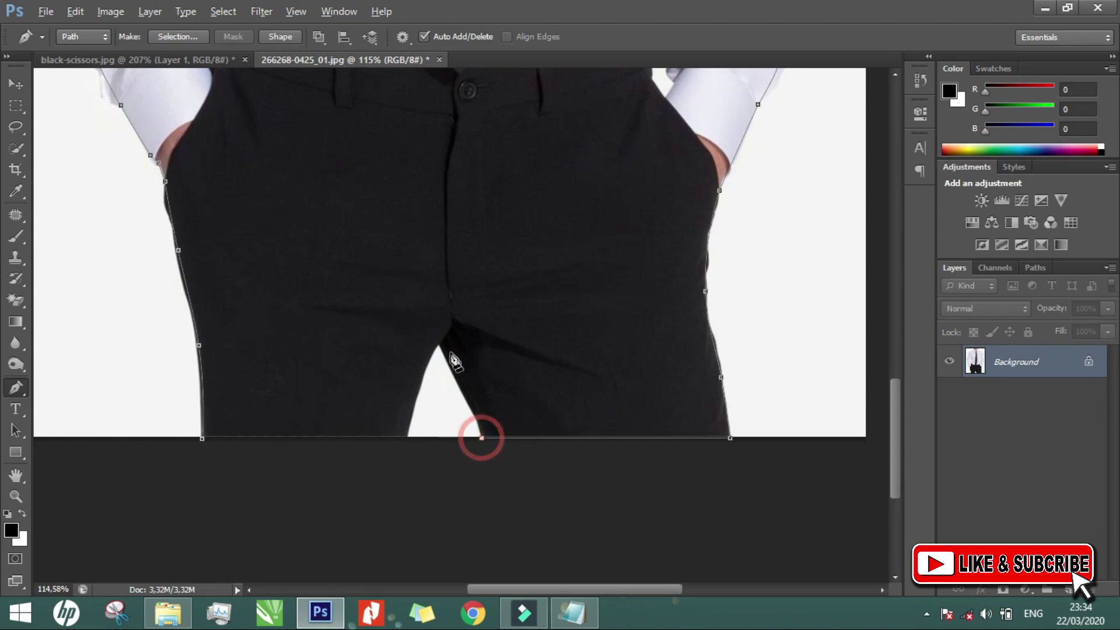
left_click(440, 345)
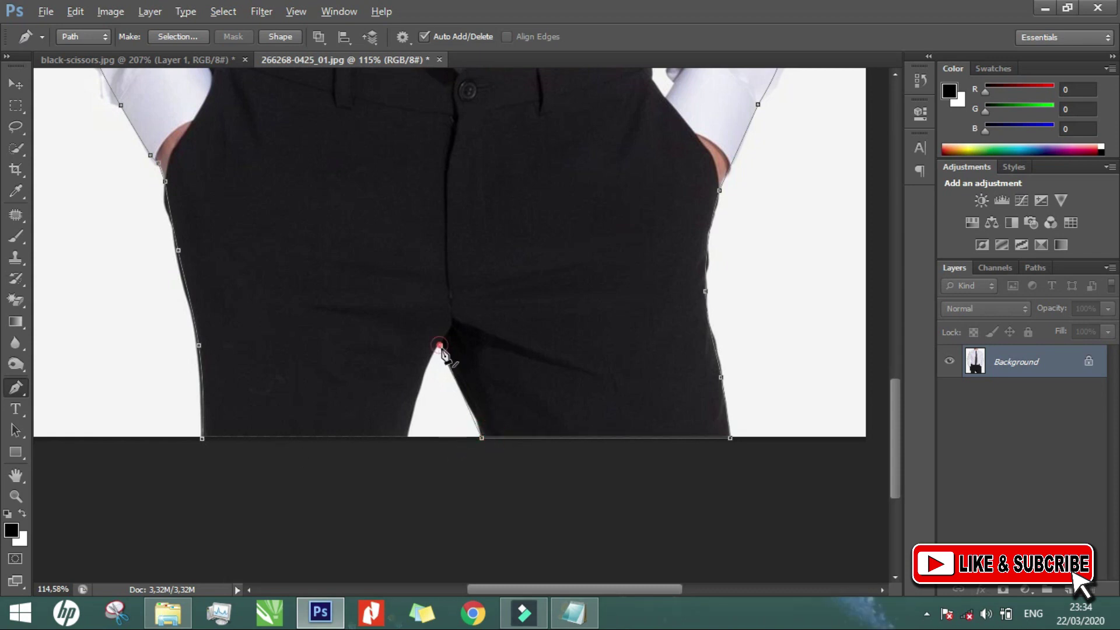
left_click(408, 438)
left_click_drag(426, 391, 419, 385)
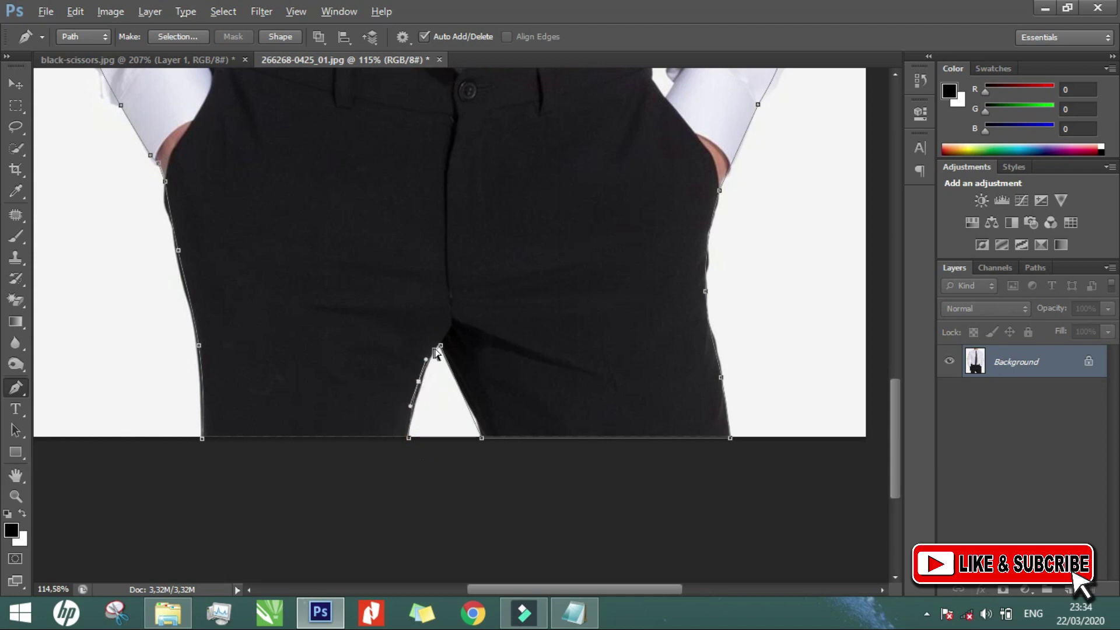
left_click_drag(441, 346, 436, 344)
left_click(202, 438)
- Convert the closed path to a selection, copy the man onto a new layer, and hide the Background layer
scroll(313, 525, "down", 5)
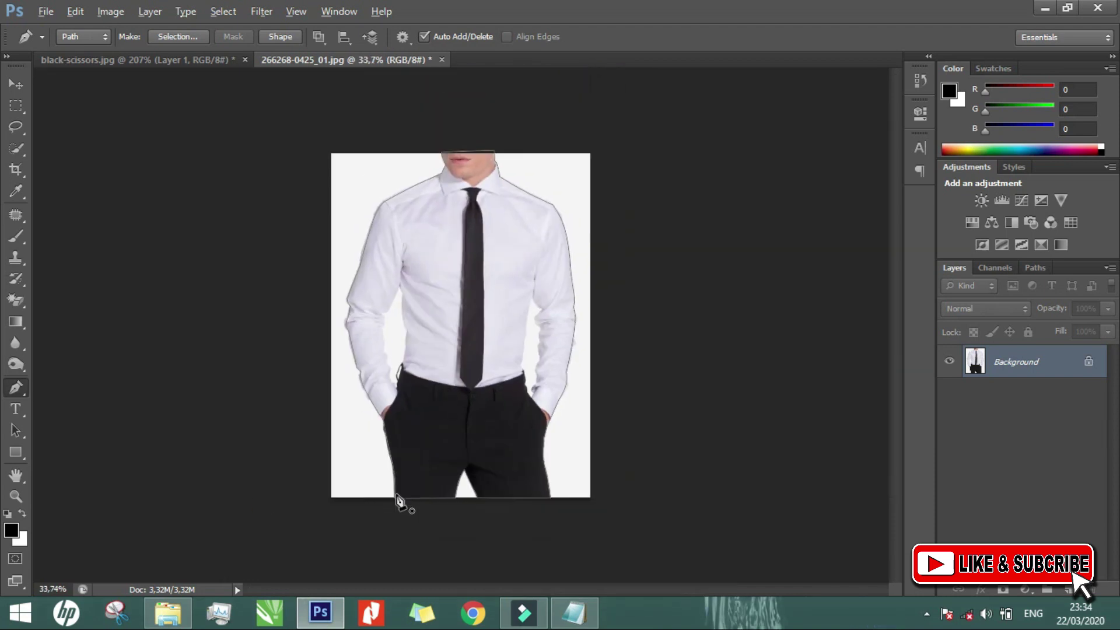
scroll(485, 306, "up", 1)
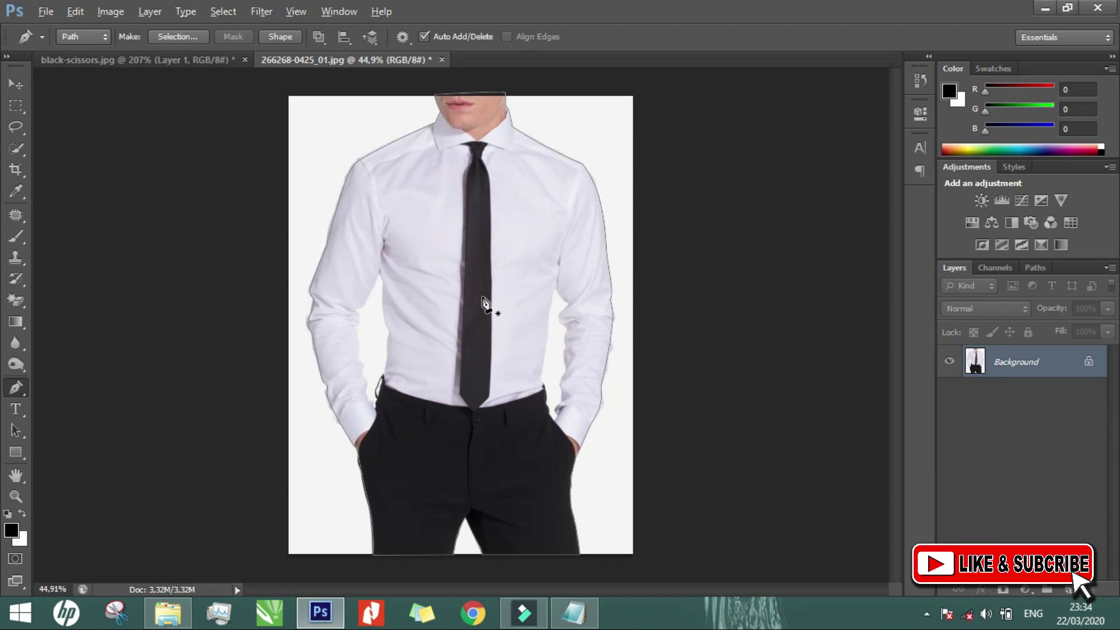
key("ctrl+Return")
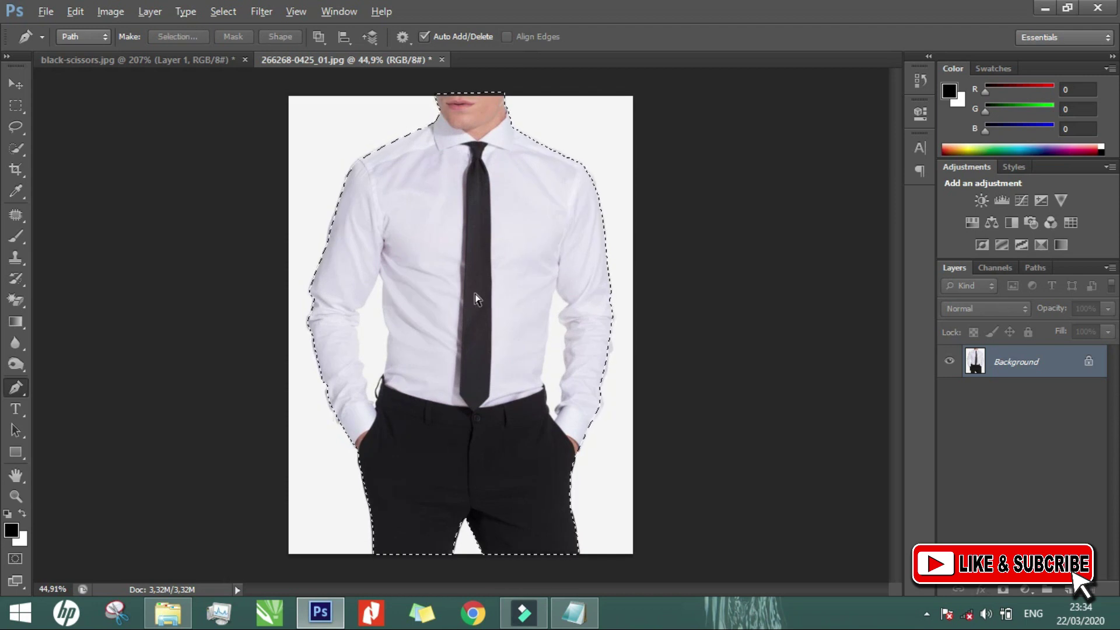
key("ctrl+j")
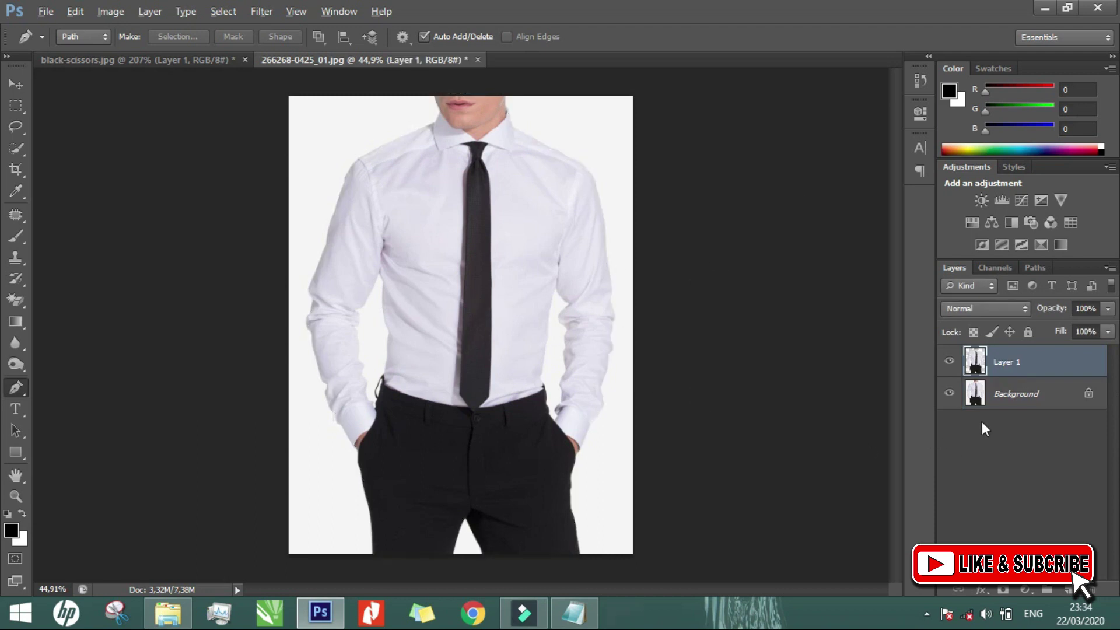
left_click(949, 393)
- Add an empty layer beneath the cutout layer and fill it with the black foreground colour
scroll(416, 280, "up", 2)
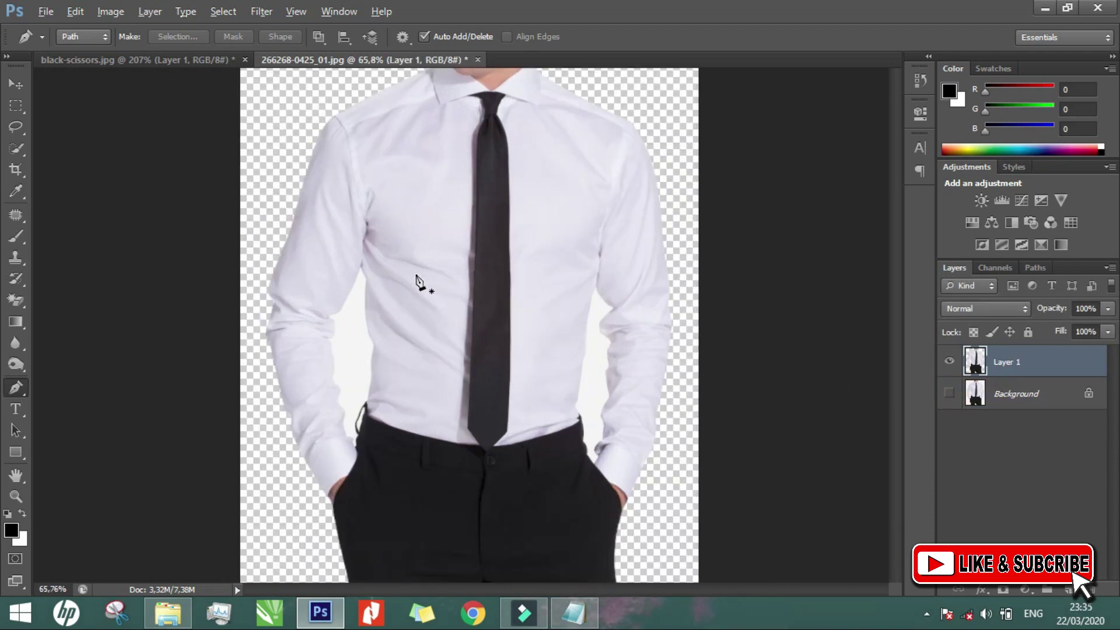
scroll(416, 280, "up", 2)
scroll(414, 318, "down", 3)
scroll(387, 163, "up", 3)
scroll(376, 132, "up", 1)
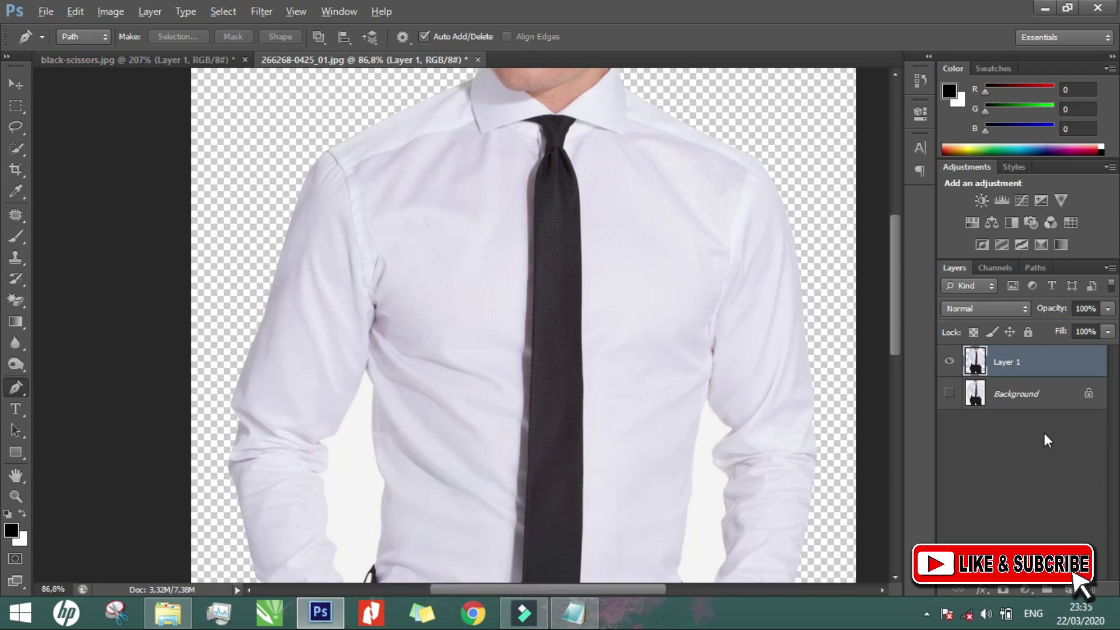
left_click(1067, 589)
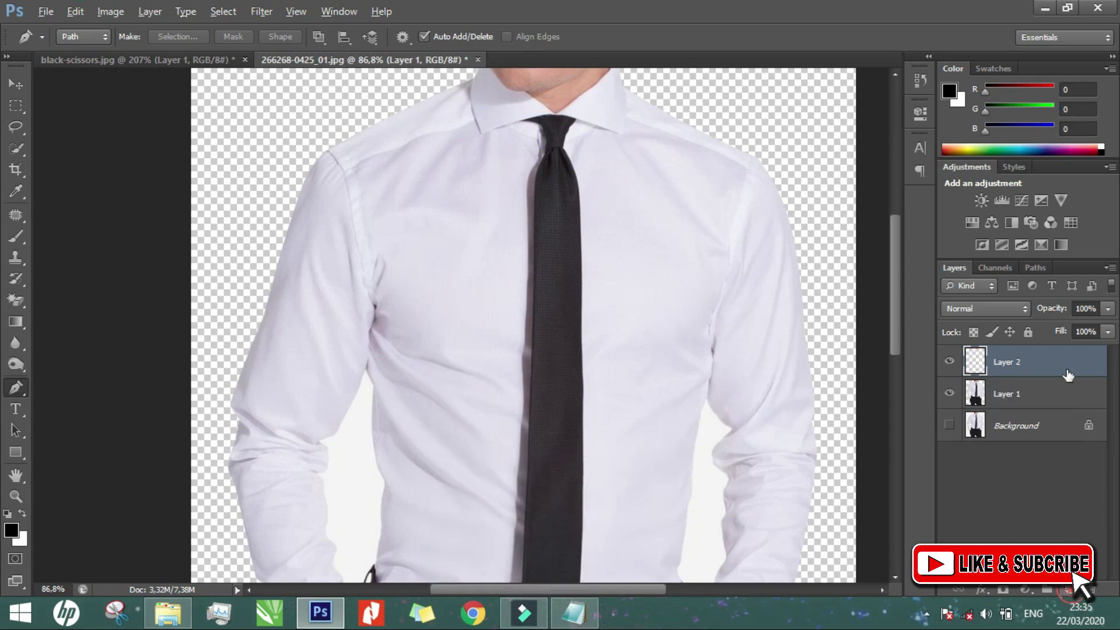
left_click_drag(1065, 363, 1074, 404)
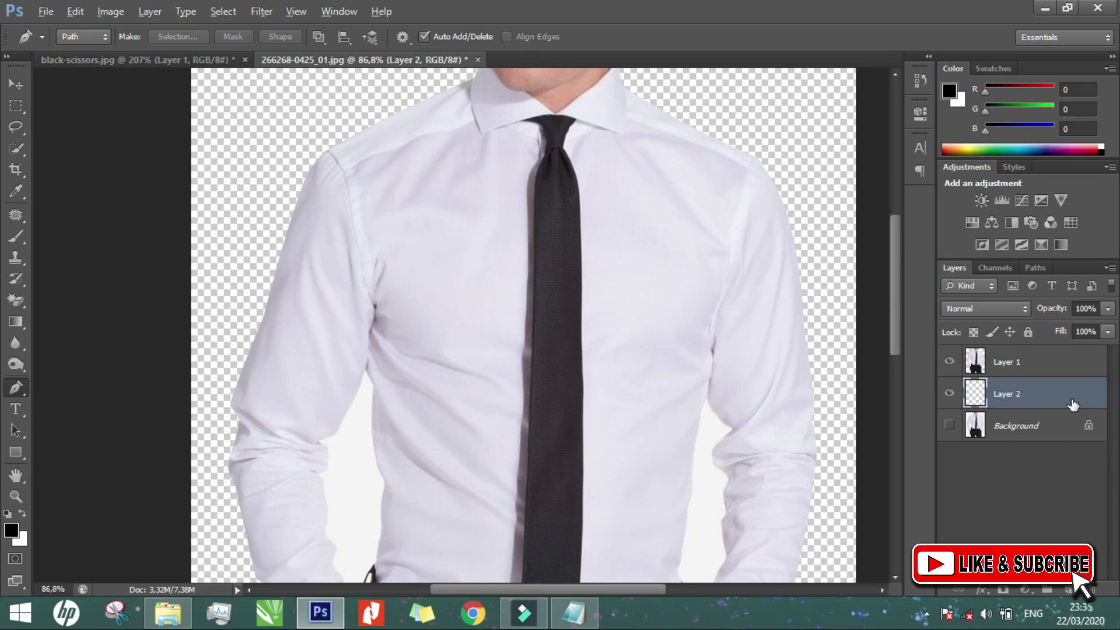
key("alt+BackSpace")
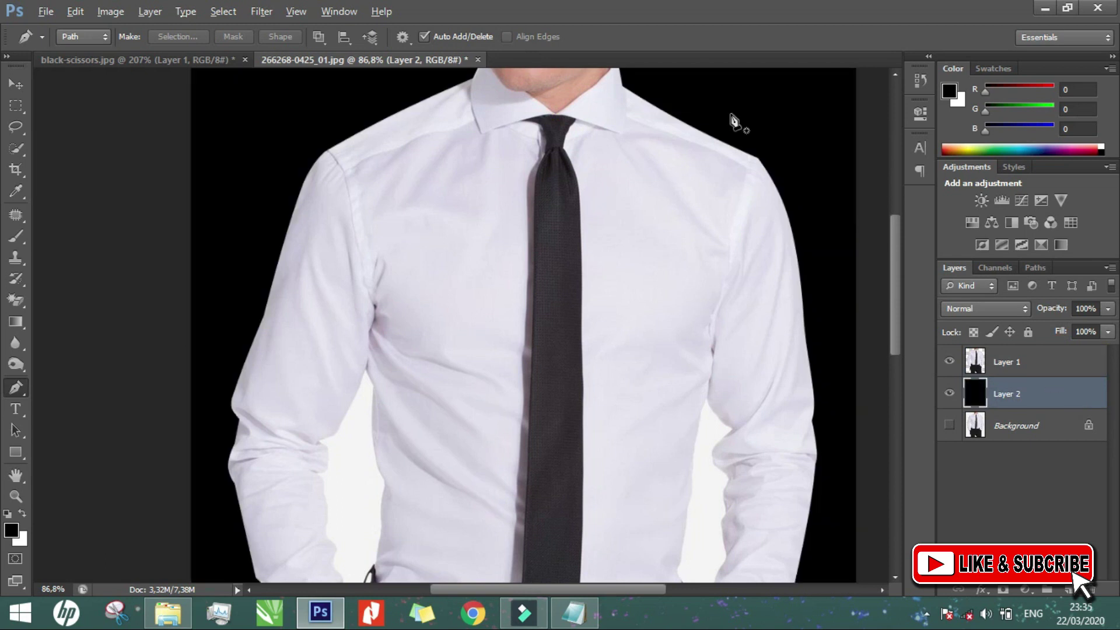
- Examine the cutout's edge against the black fill from the shoulder down the sleeve to the trousers
scroll(191, 200, "up", 5)
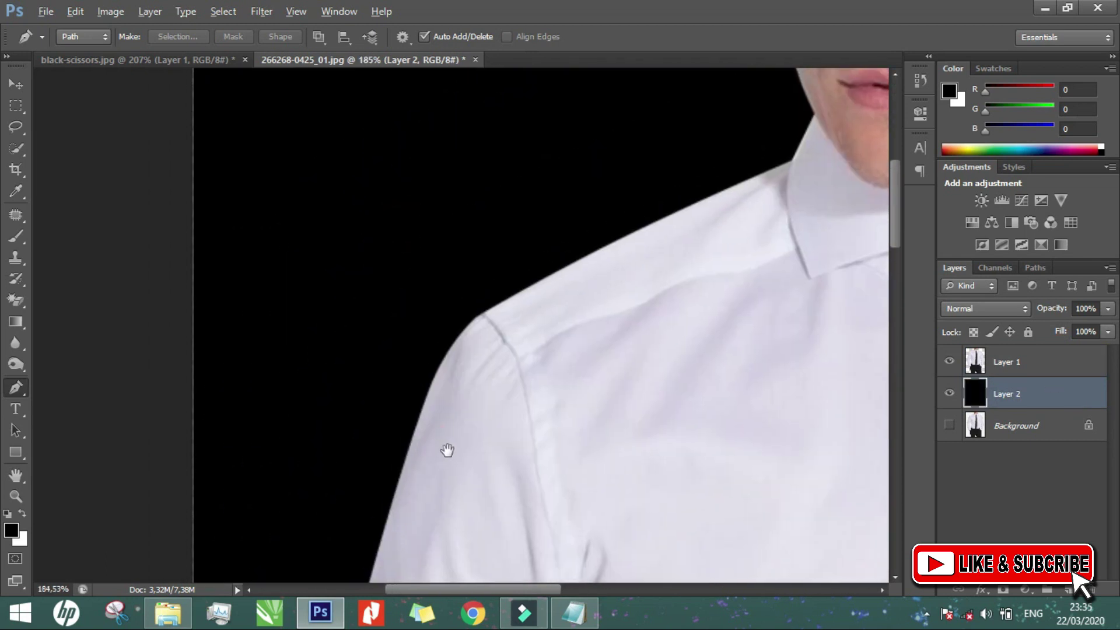
left_click_drag(640, 359, 664, 177)
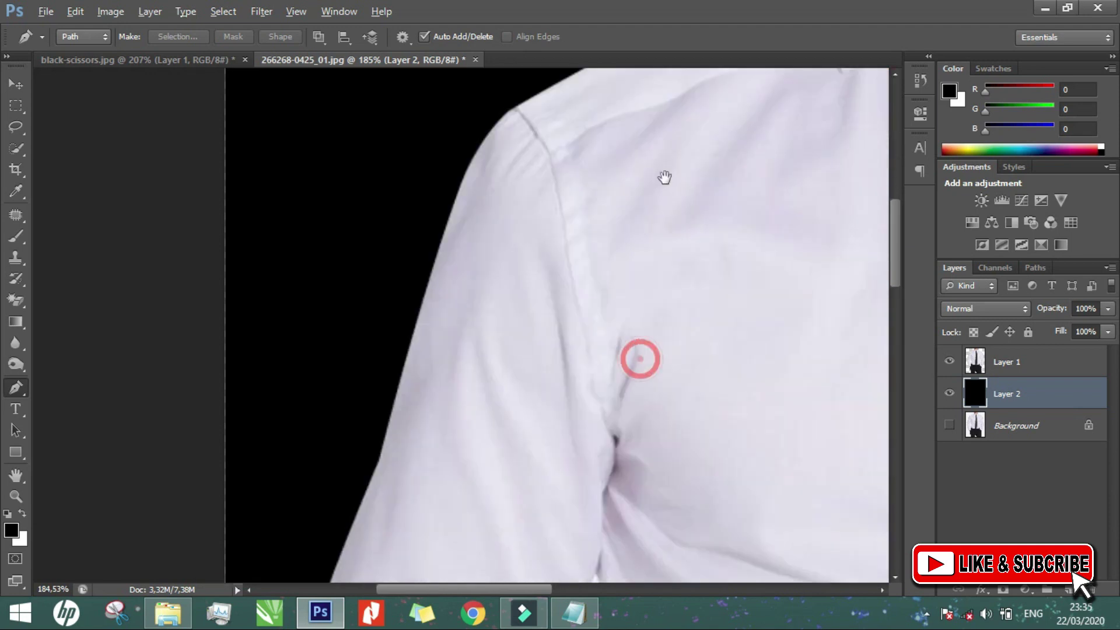
left_click_drag(600, 370, 607, 138)
left_click_drag(528, 327, 590, 166)
left_click_drag(560, 443, 449, 120)
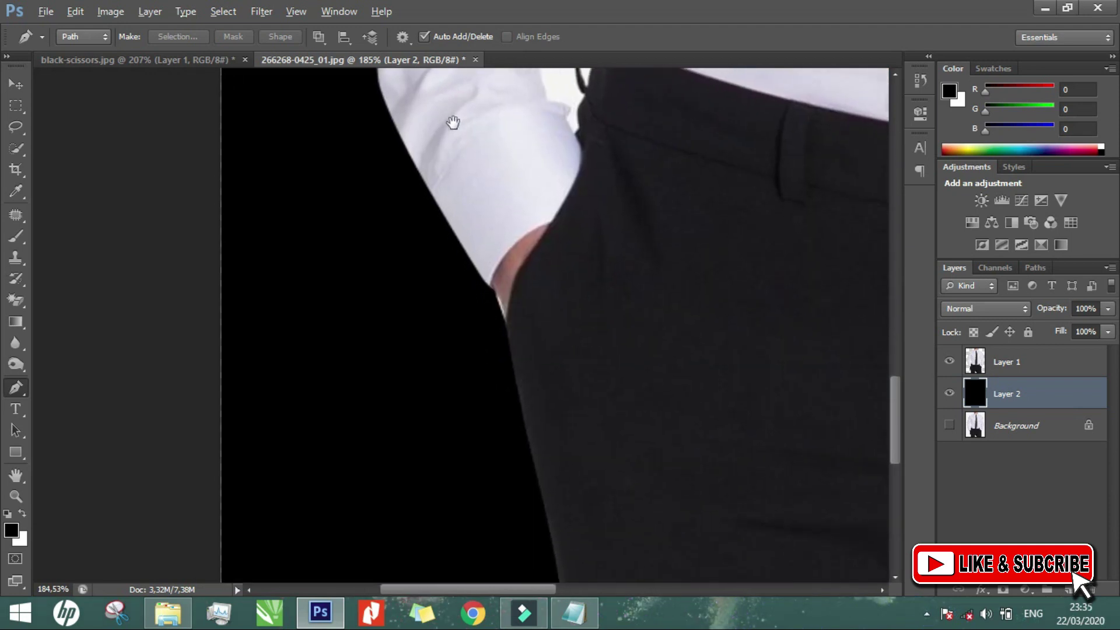
- Switch to the Notepad note and add the line "hasilnya lebih rapi." after a blank line below the existing text
left_click(591, 617)
left_click(640, 294)
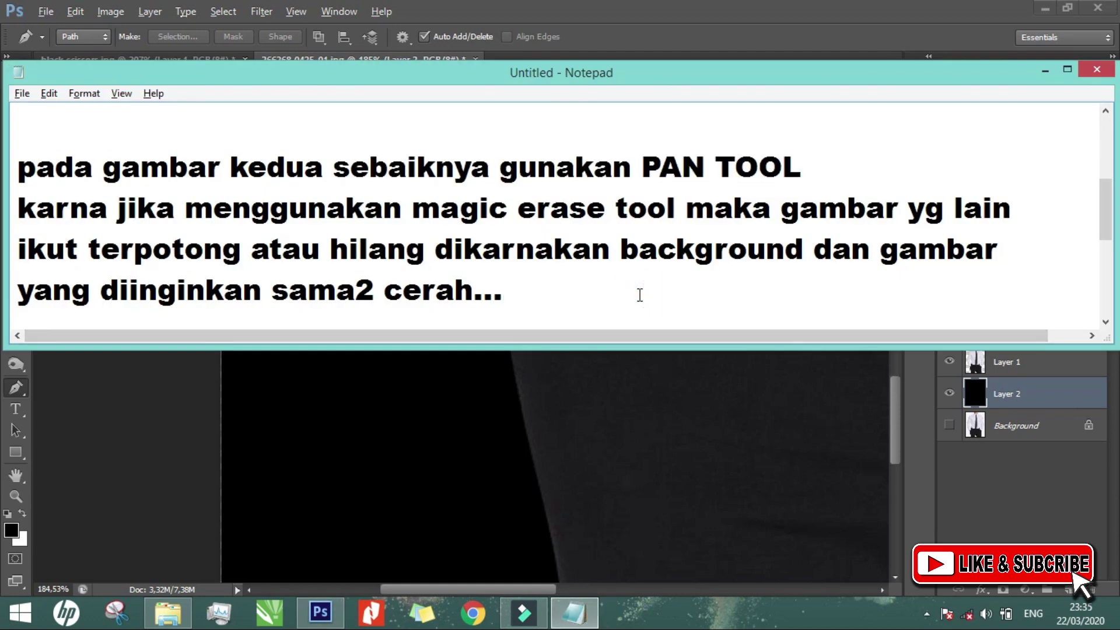
key("Return")
key("Return")
type("hasilnya leb")
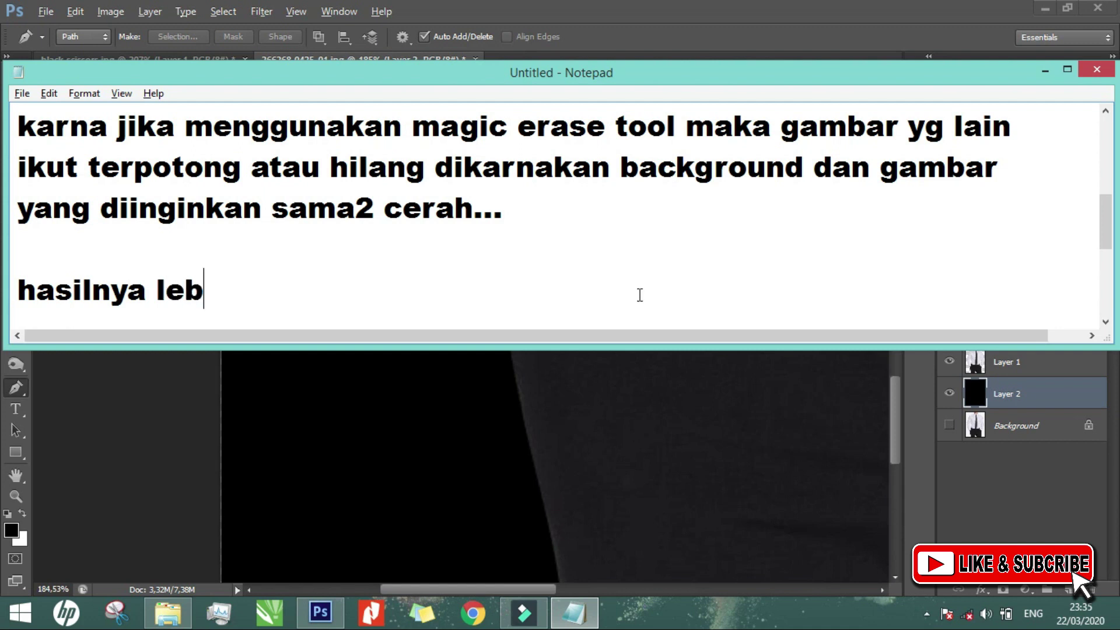
type("ih rapi")
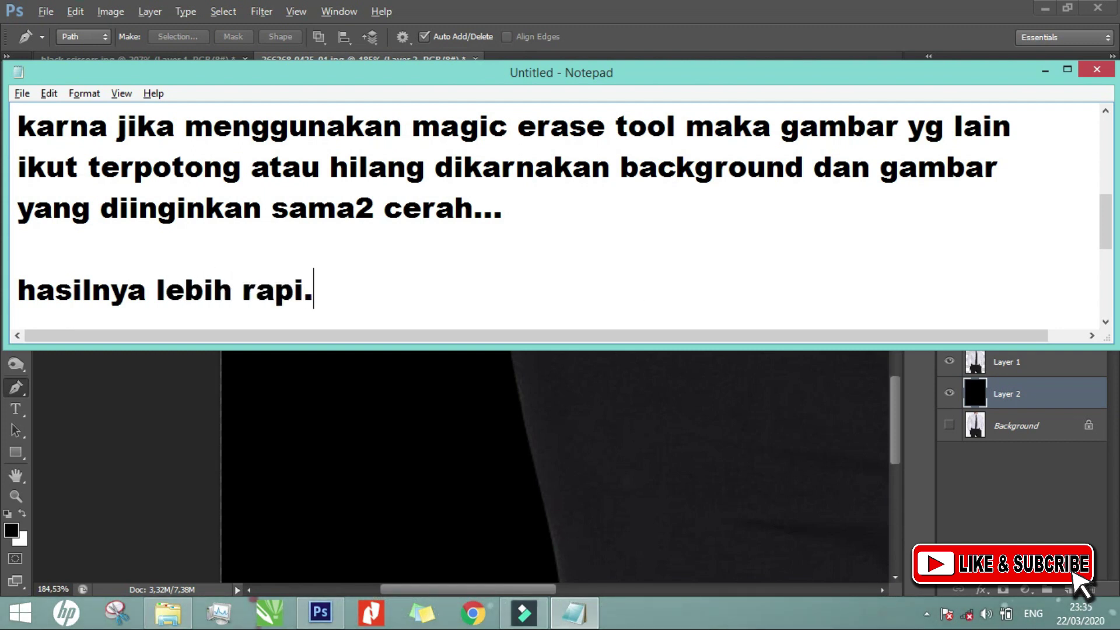
- Continue the note's last line with "... meskipun agak sedikit butuh ketelitian.." and add a blank line below it
type("... me")
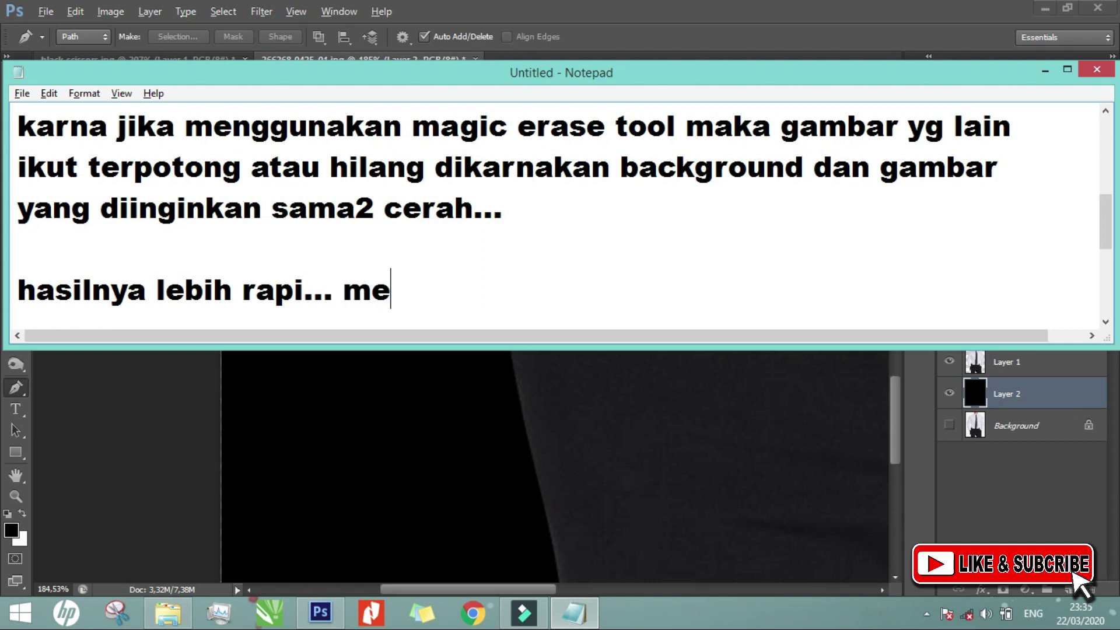
type("skipun ")
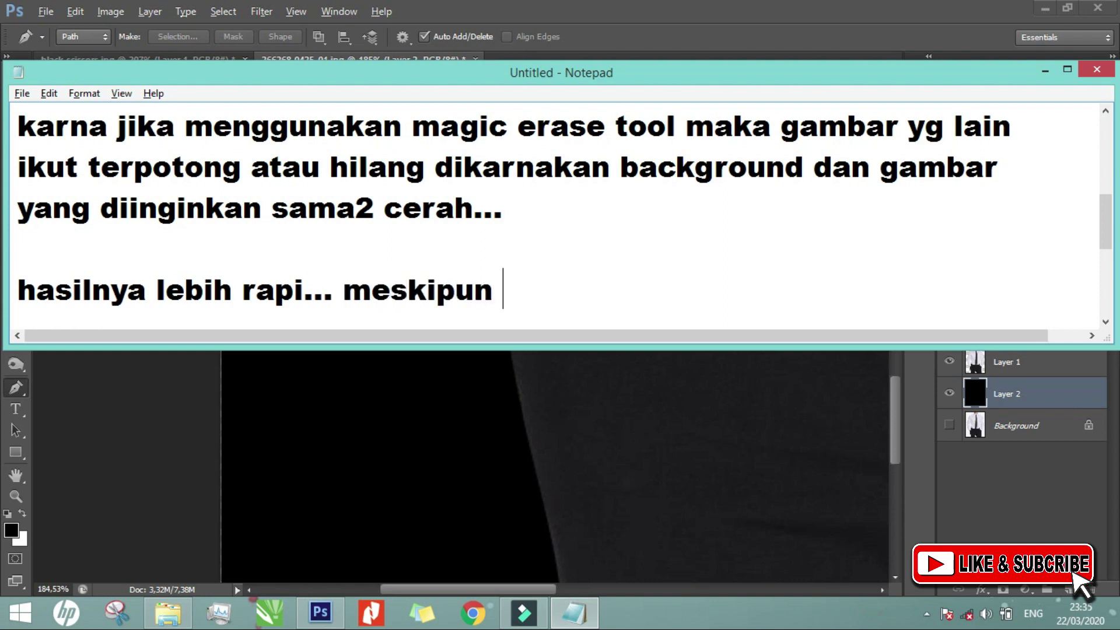
type("agak sediki")
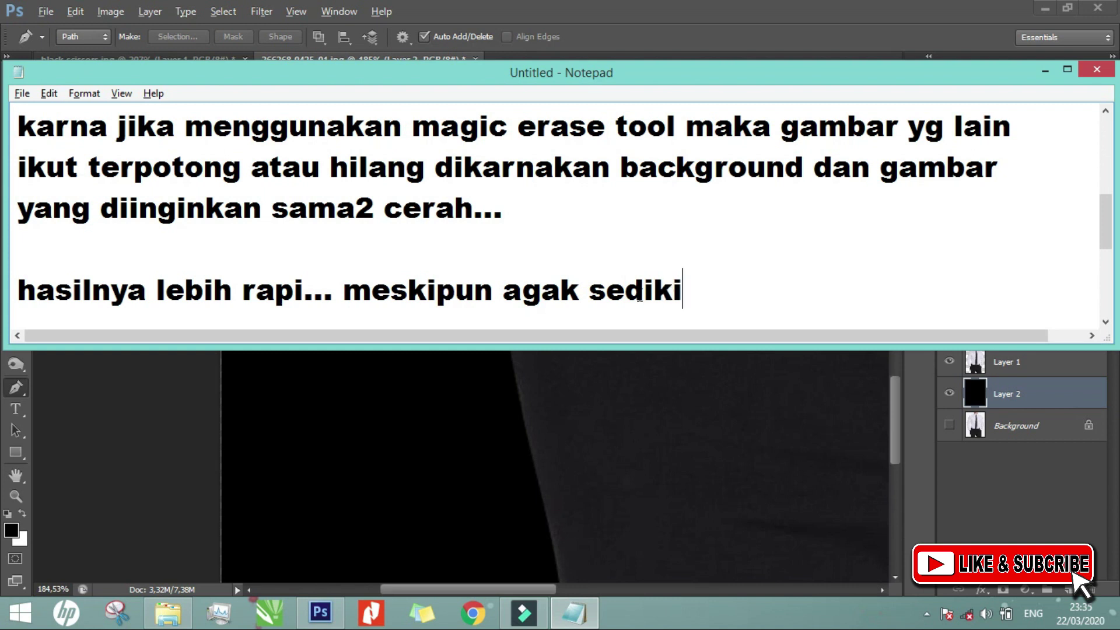
type("t butuh ")
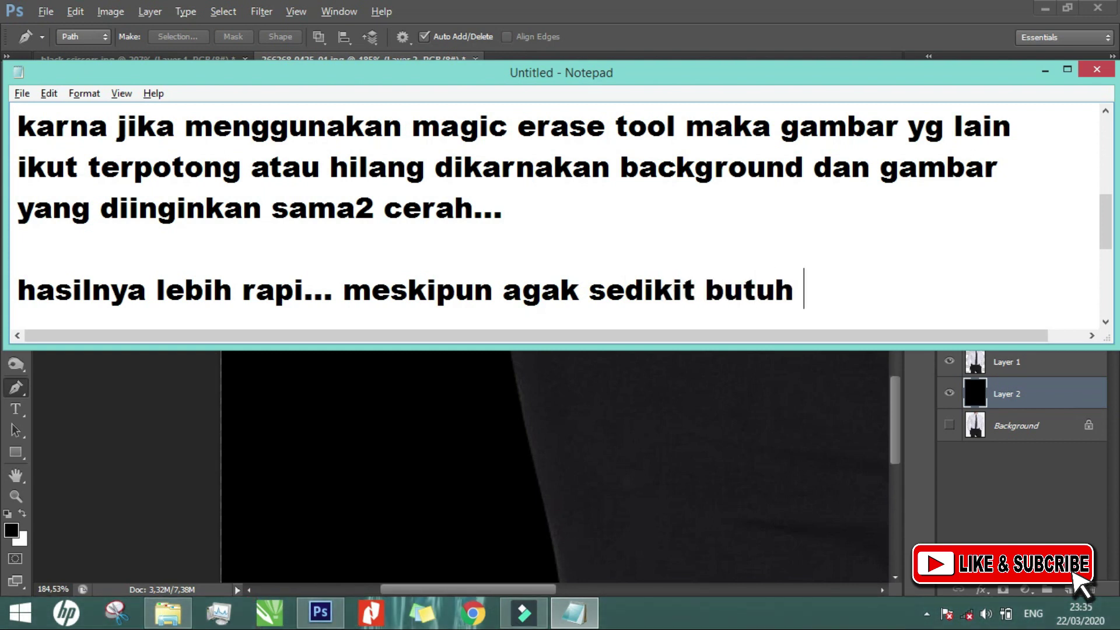
type("ketelitian..")
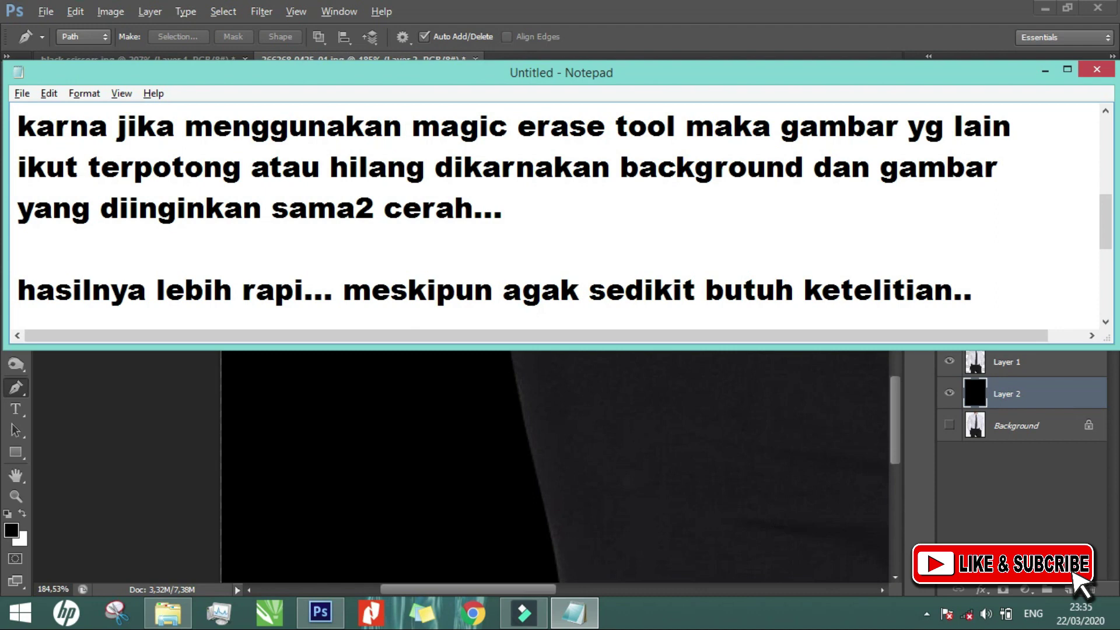
key("Return")
key("Return")
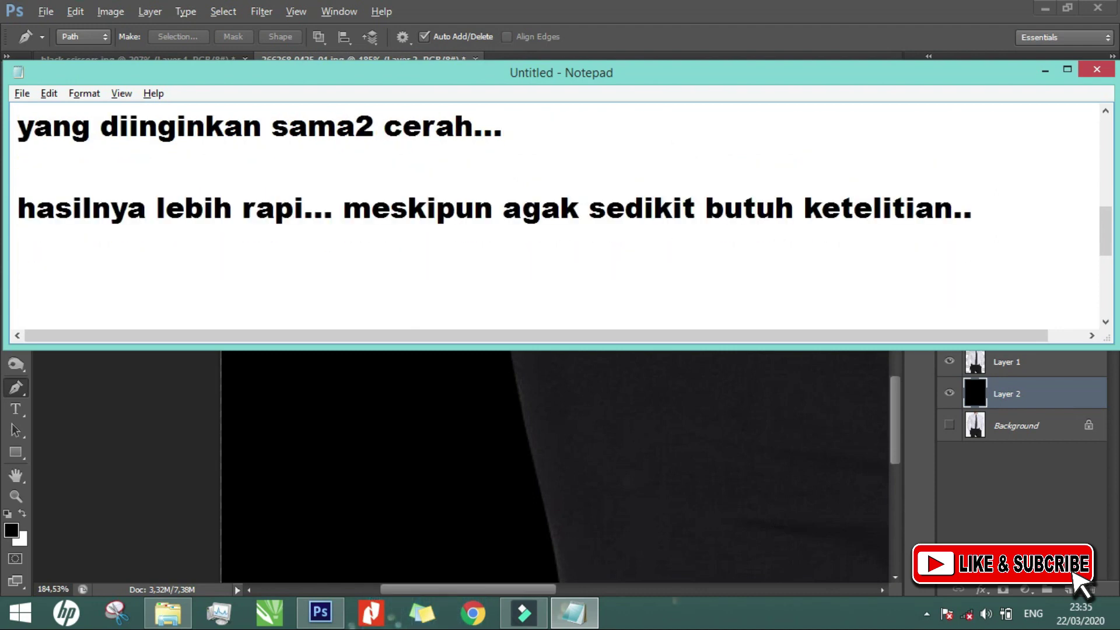